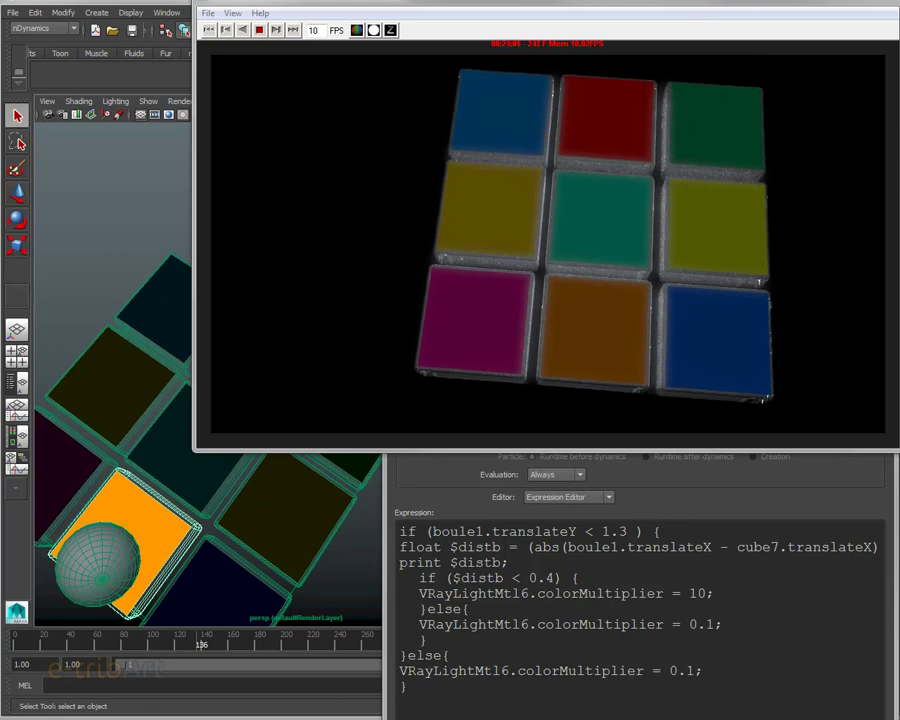
Step: Reposition the FCheck window, stop its tile-animation playback and switch back to Maya
drag(693, 7, 657, 131)
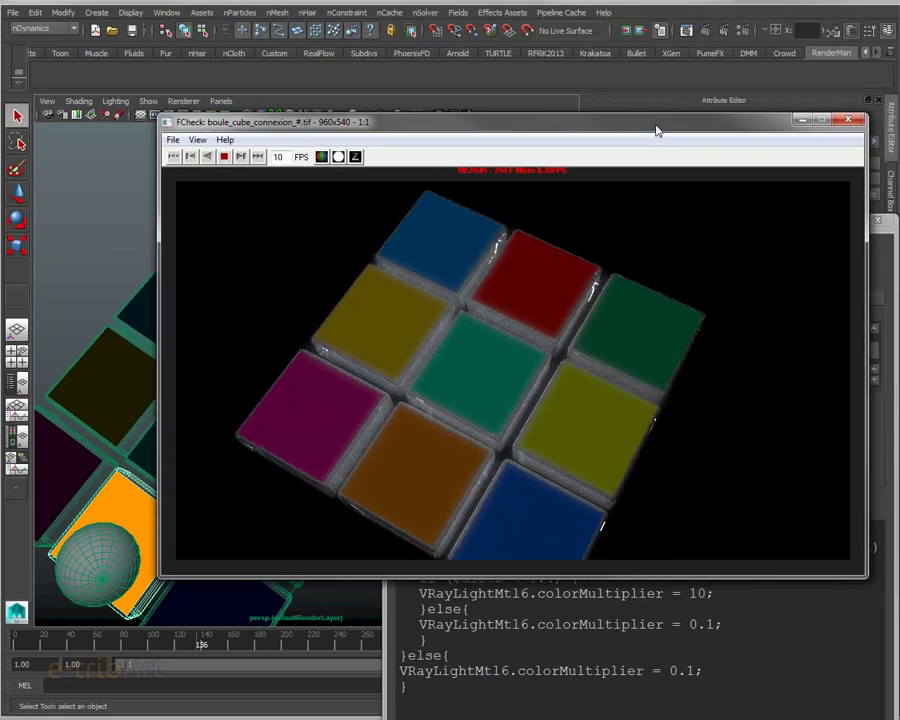
mouse_move(657, 131)
mouse_down()
mouse_move(693, 240)
mouse_move(686, 261)
mouse_up()
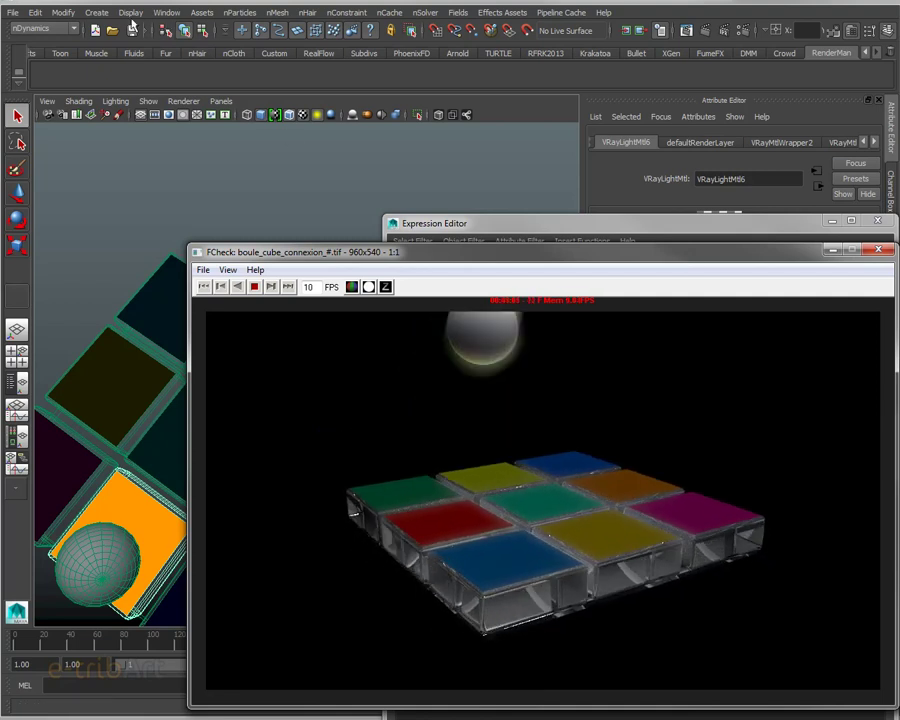
click(390, 518)
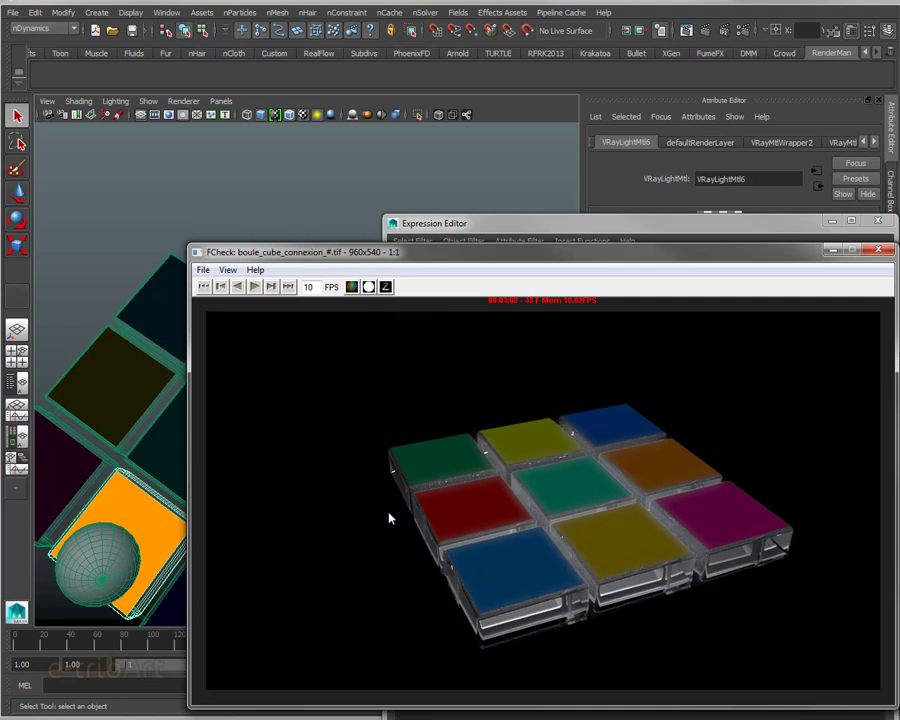
drag(493, 258, 530, 258)
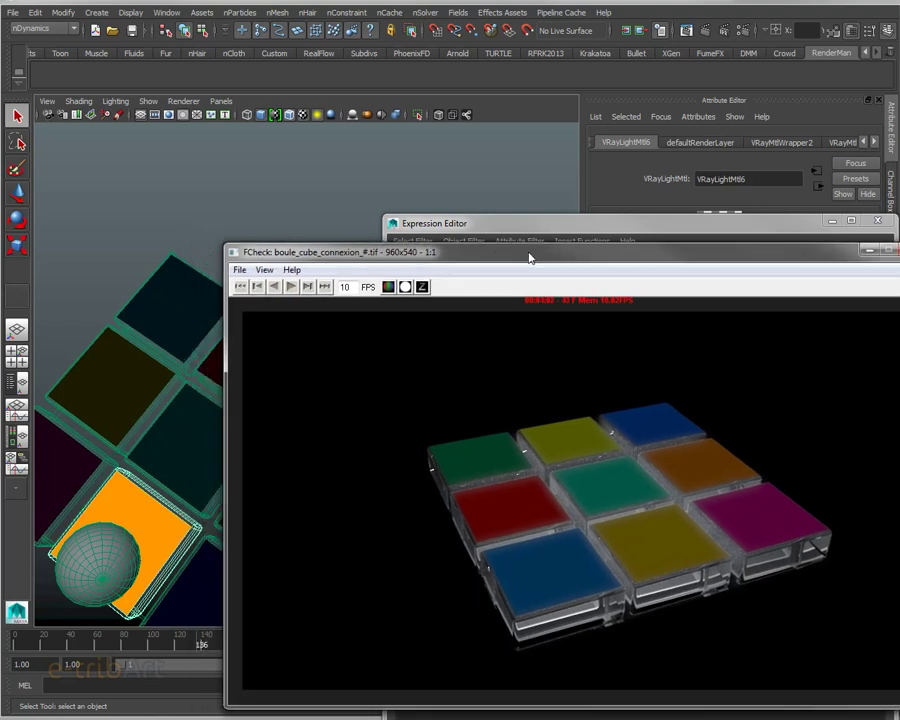
click(94, 13)
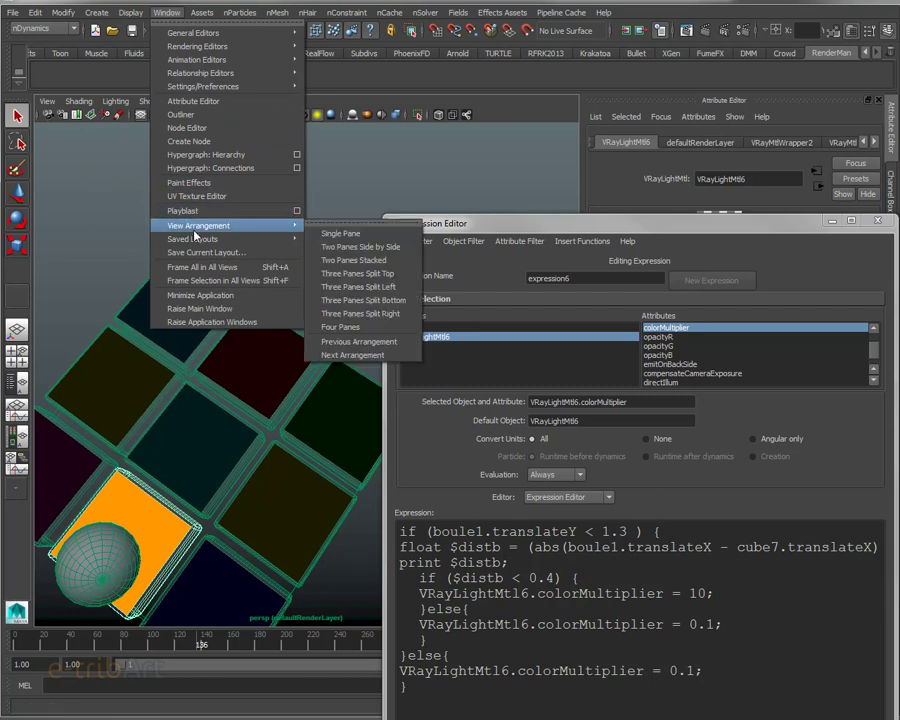
Step: Open the Node Editor, select centre tile cube3 and close the Expression Editor
click(206, 129)
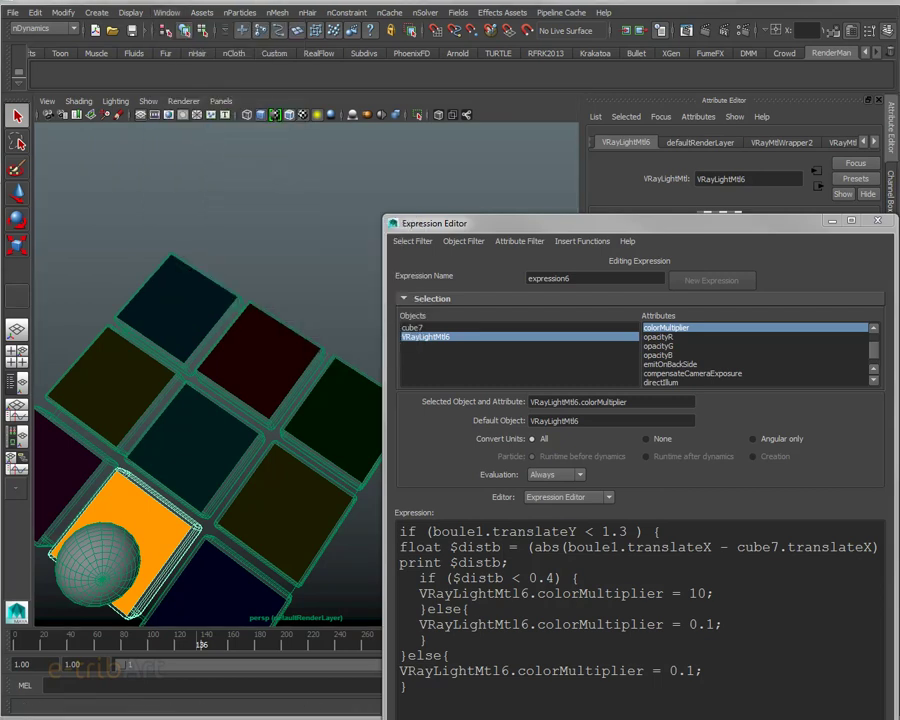
click(196, 485)
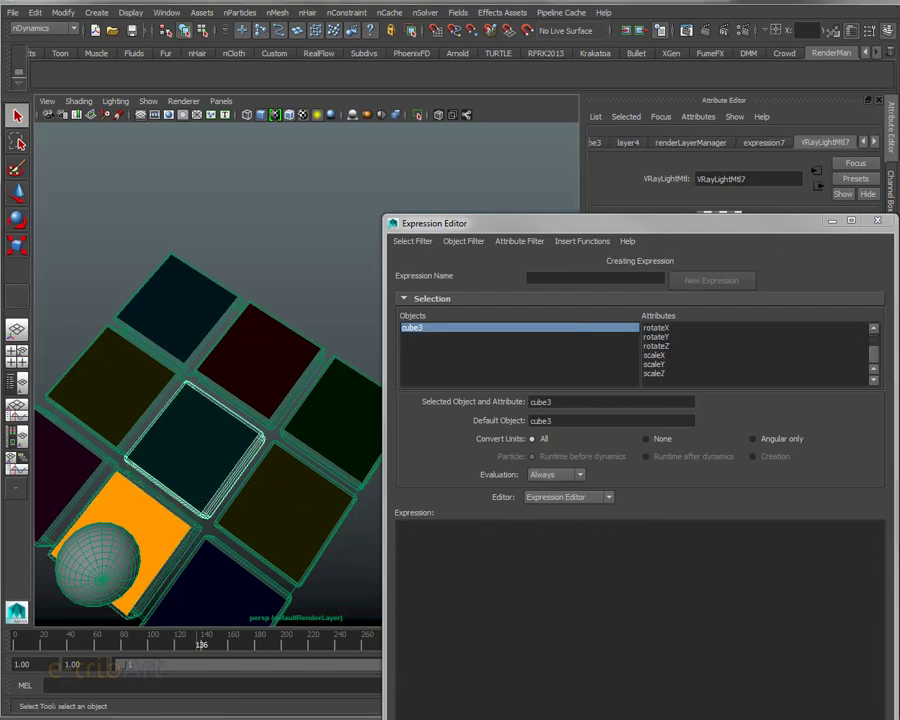
click(877, 222)
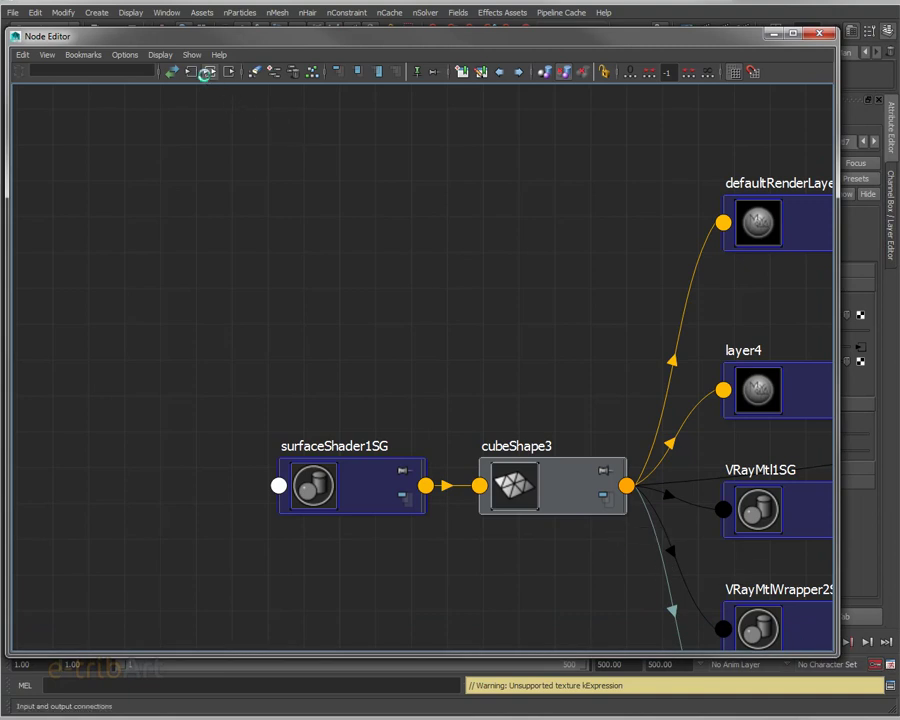
Step: Graph cube3's input and output connections to reveal expression7 and VRayLightMtl7, then select cubeShape3
click(207, 72)
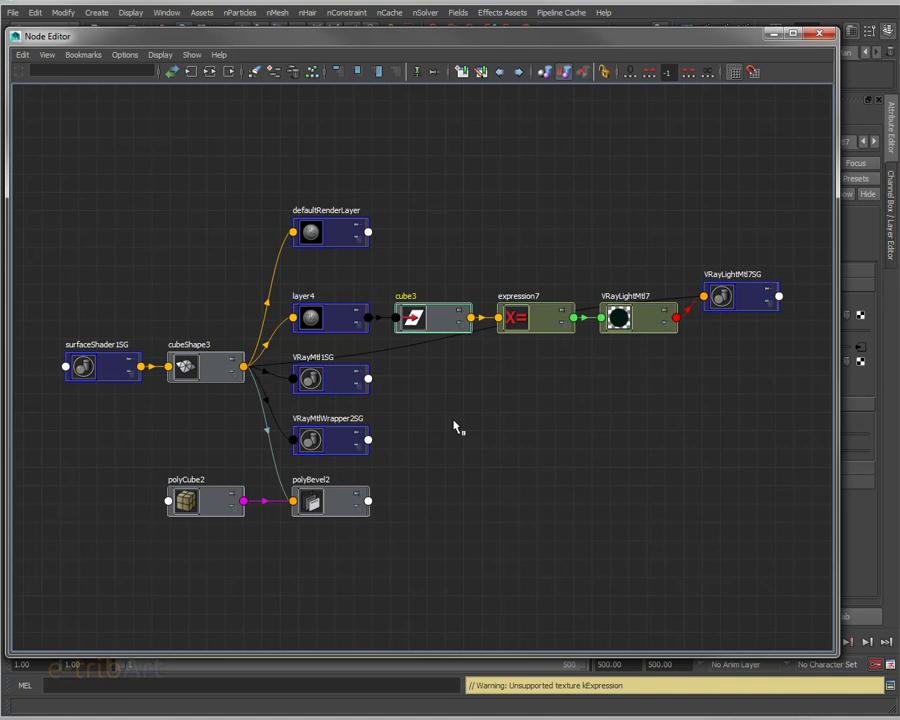
drag(331, 45, 360, 52)
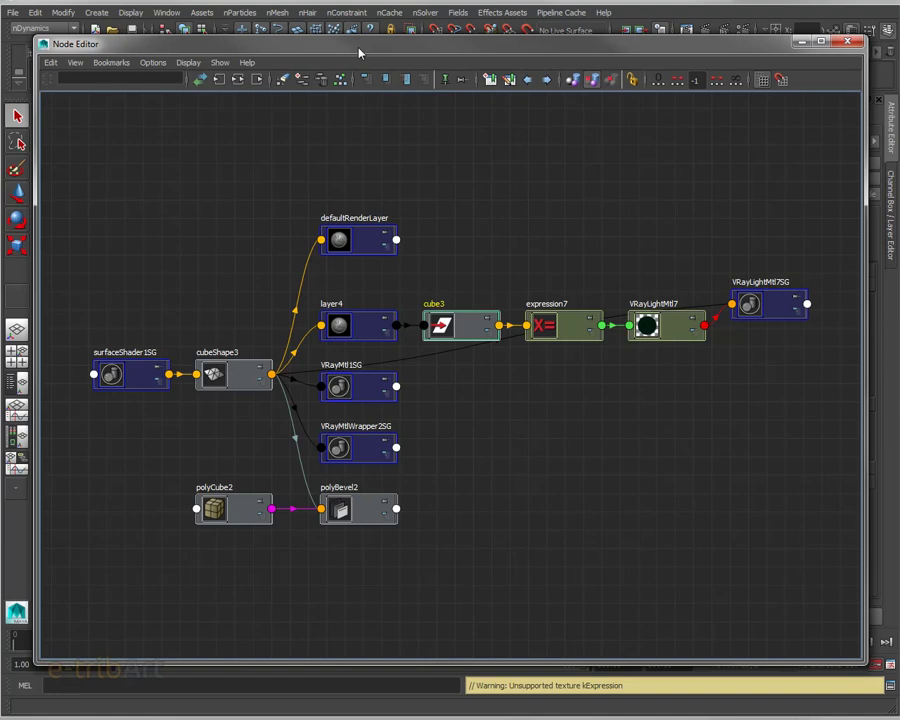
scroll(237, 402, up, 2)
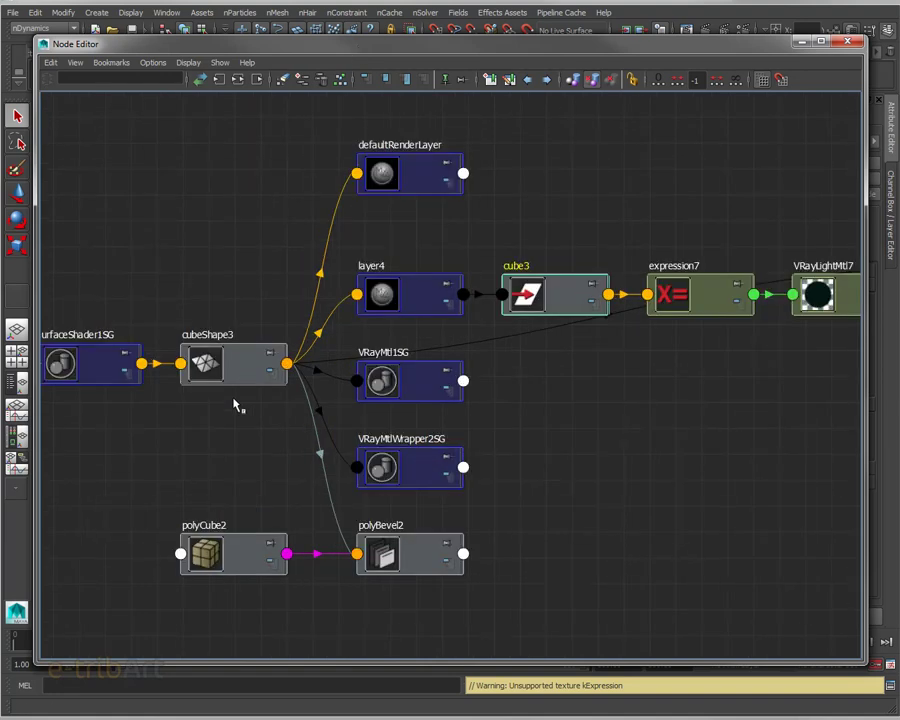
scroll(237, 380, up, 2)
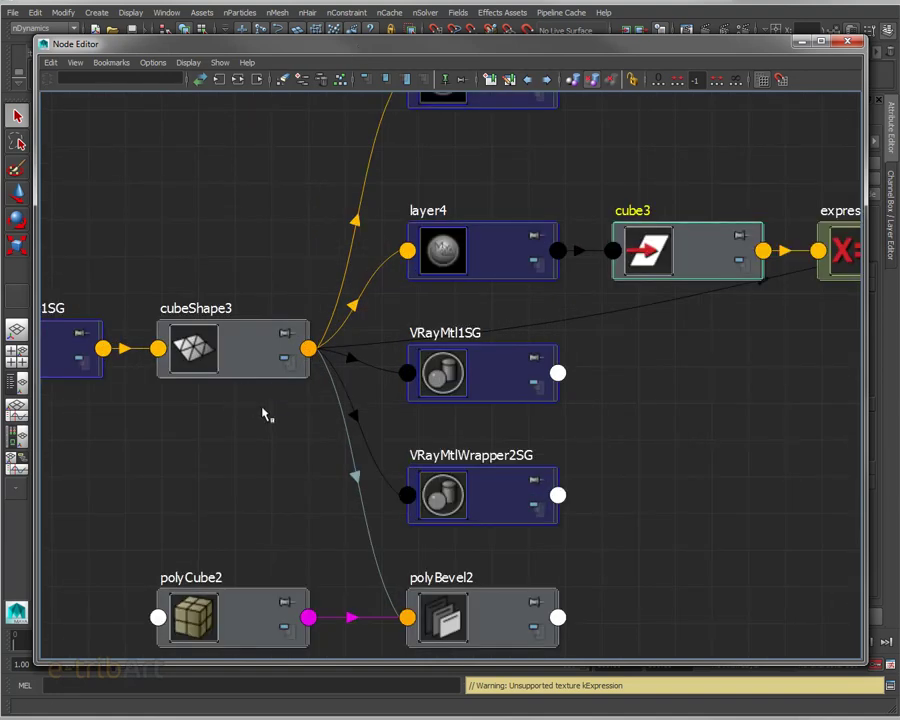
scroll(263, 416, down, 2)
scroll(316, 408, down, 1)
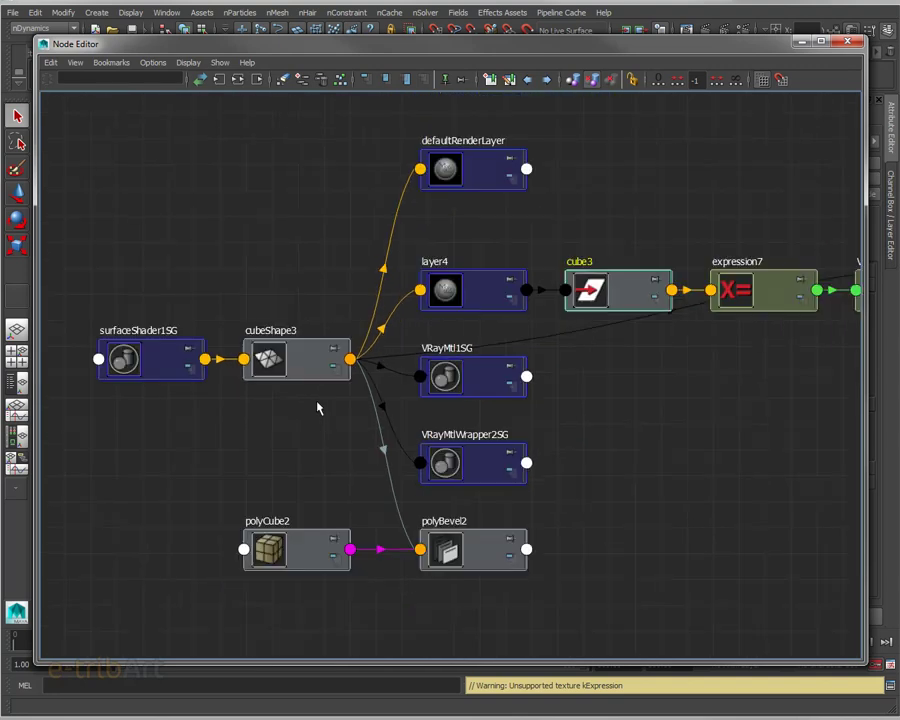
scroll(318, 408, down, 2)
click(302, 368)
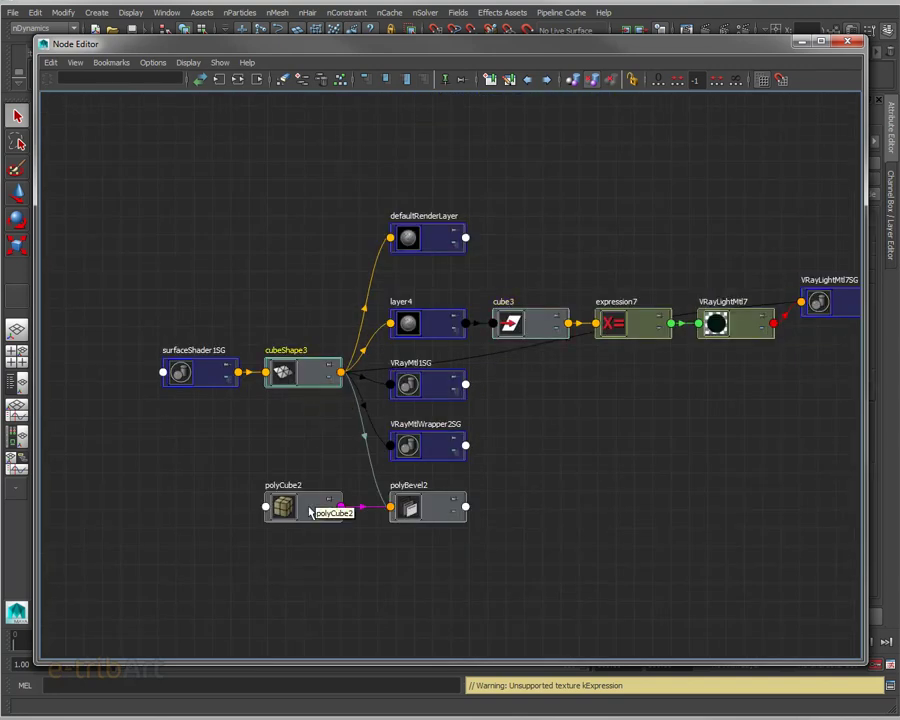
Step: Select polyCube2 and shorten the Node Editor so the tile grid and sphere show below
click(310, 510)
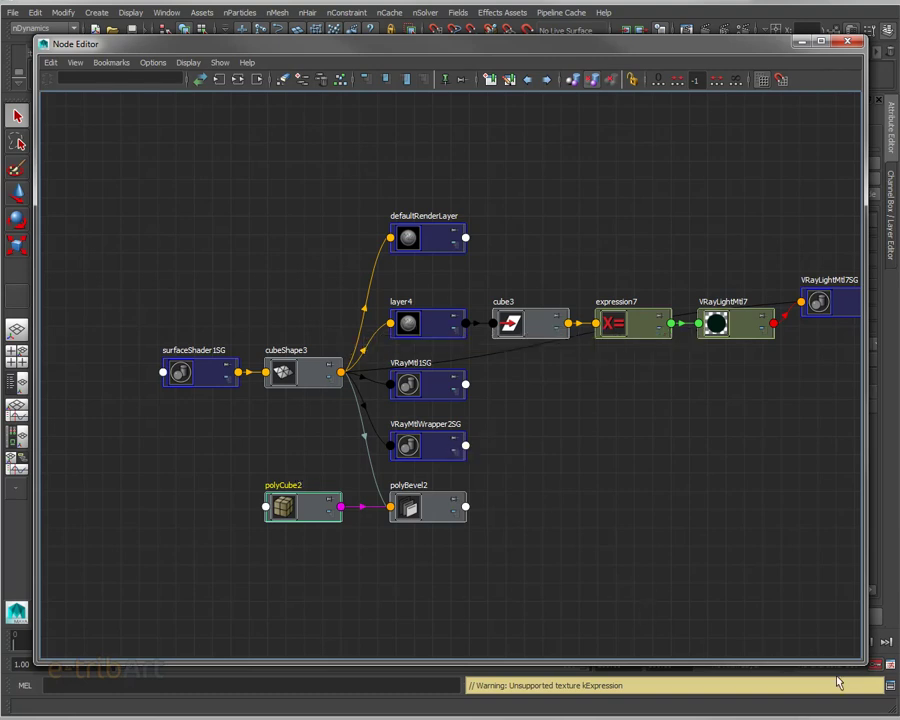
drag(857, 661, 841, 457)
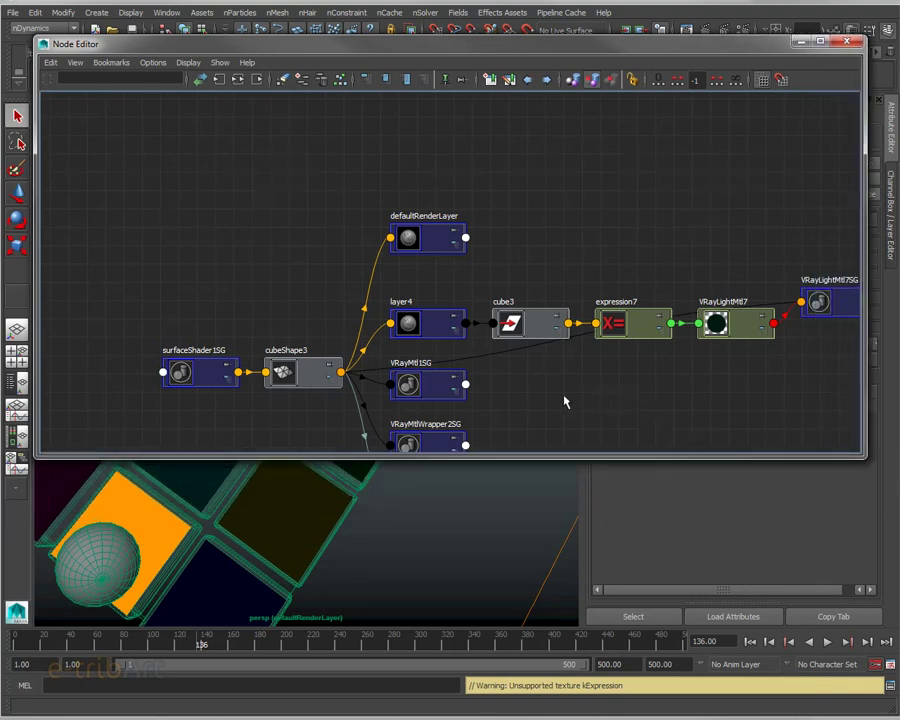
alt+middle_drag(565, 402, 531, 305)
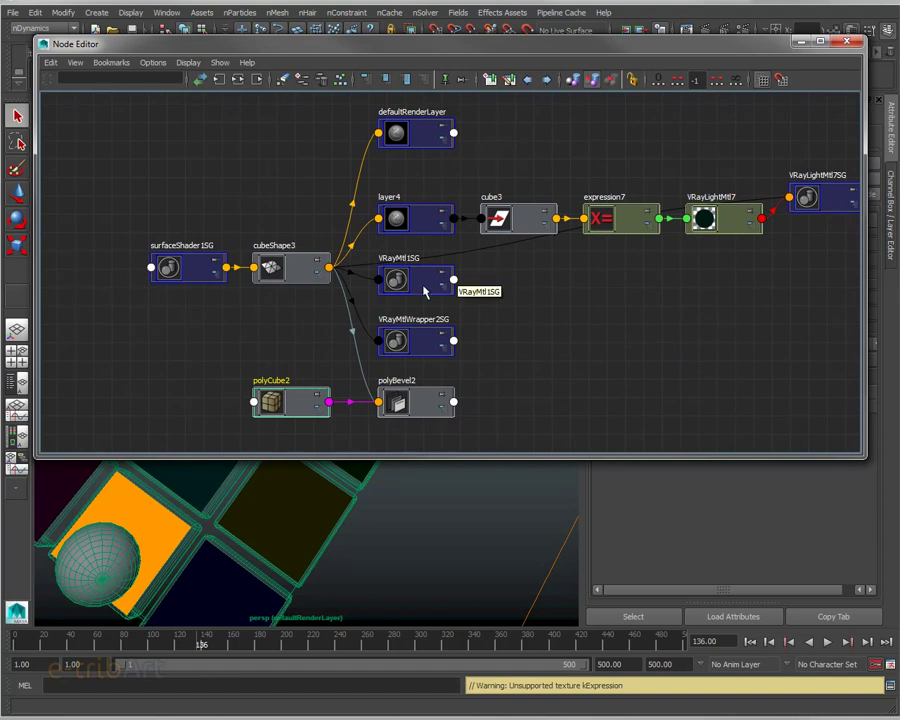
scroll(384, 289, up, 2)
scroll(384, 289, up, 3)
mouse_move(506, 300)
alt+middle_down()
mouse_move(540, 380)
mouse_move(546, 354)
alt+middle_up()
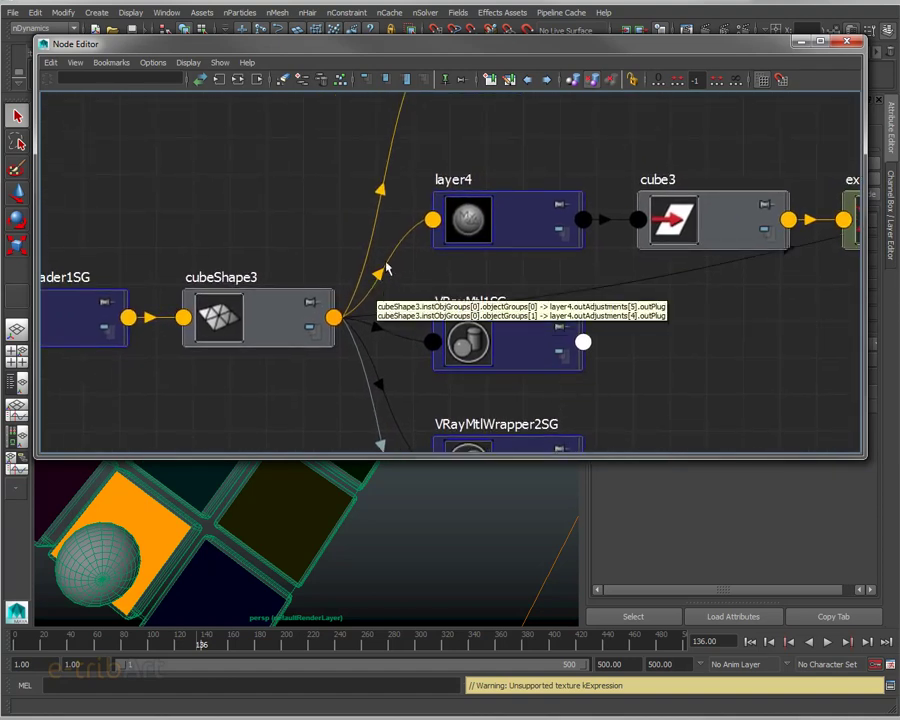
scroll(440, 255, down, 2)
scroll(425, 285, down, 1)
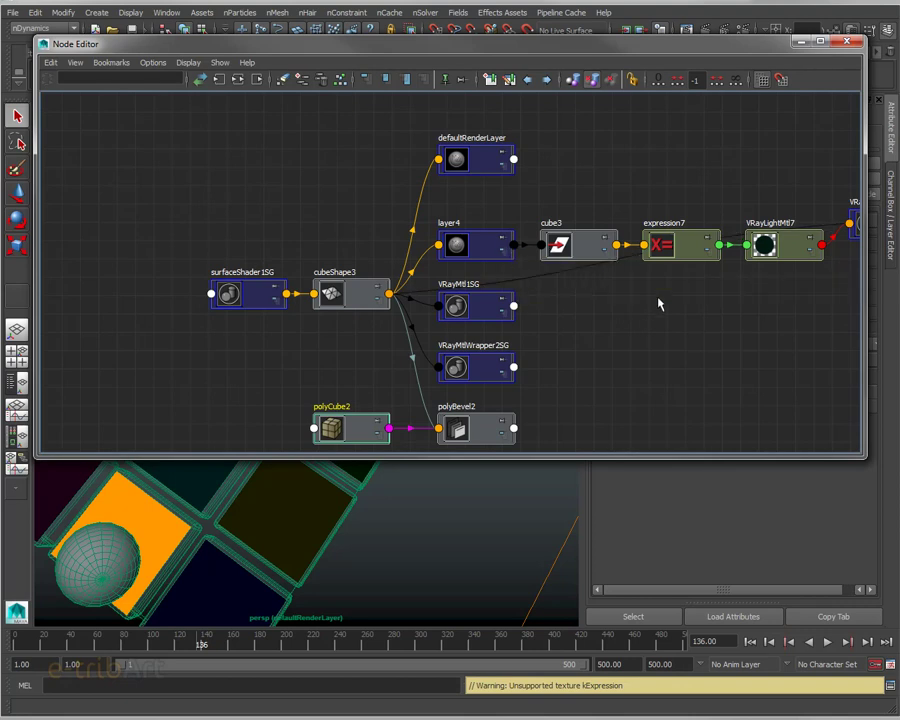
scroll(659, 301, up, 3)
alt+middle_drag(657, 303, 560, 349)
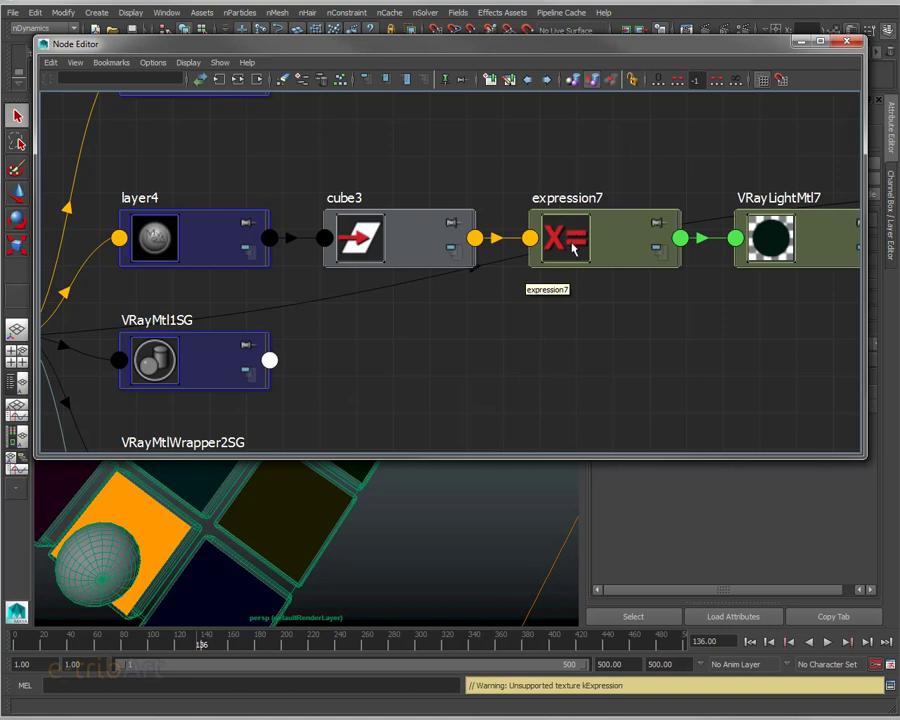
scroll(521, 323, down, 3)
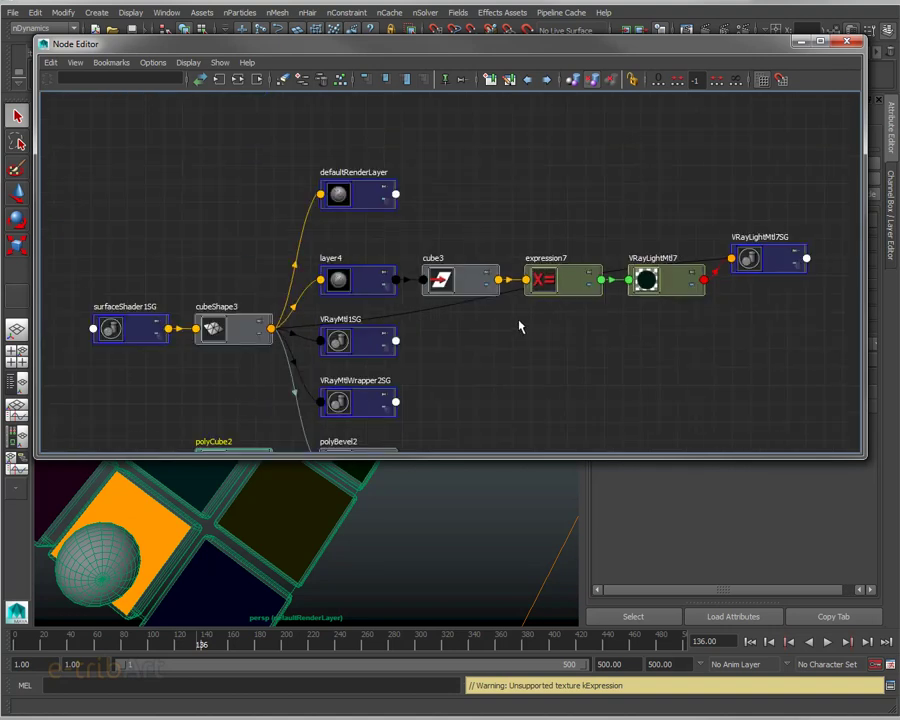
mouse_move(496, 315)
alt+middle_down()
mouse_move(483, 263)
mouse_move(485, 279)
alt+middle_up()
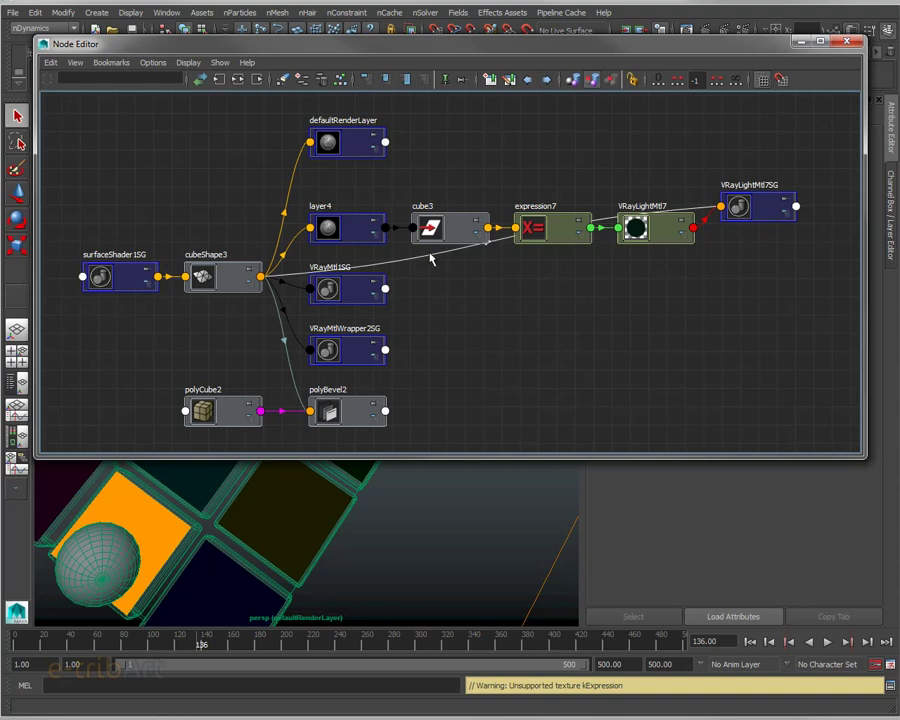
scroll(439, 342, up, 2)
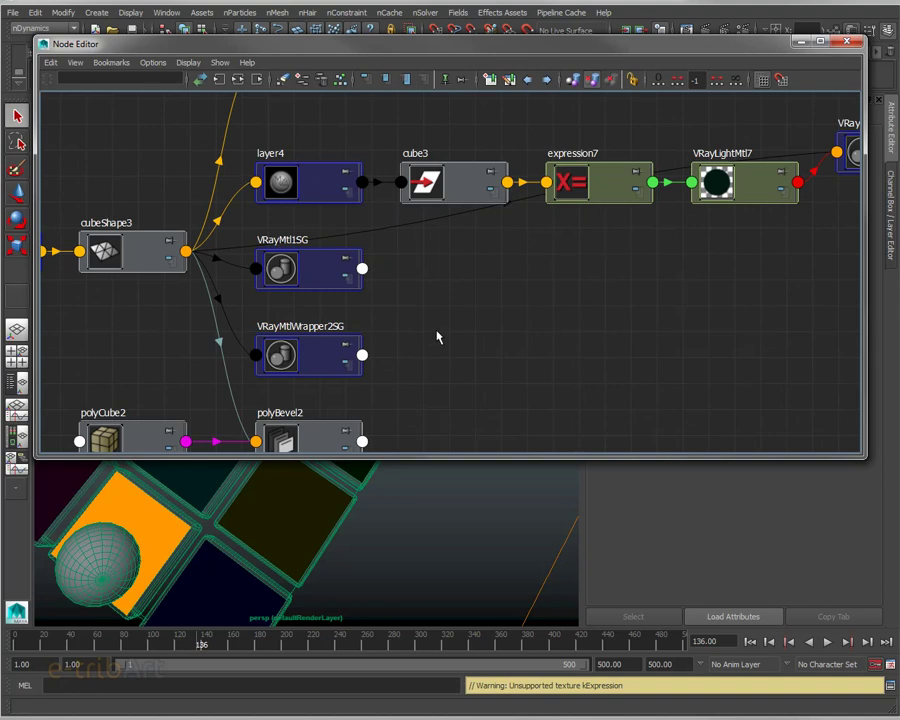
scroll(437, 337, down, 2)
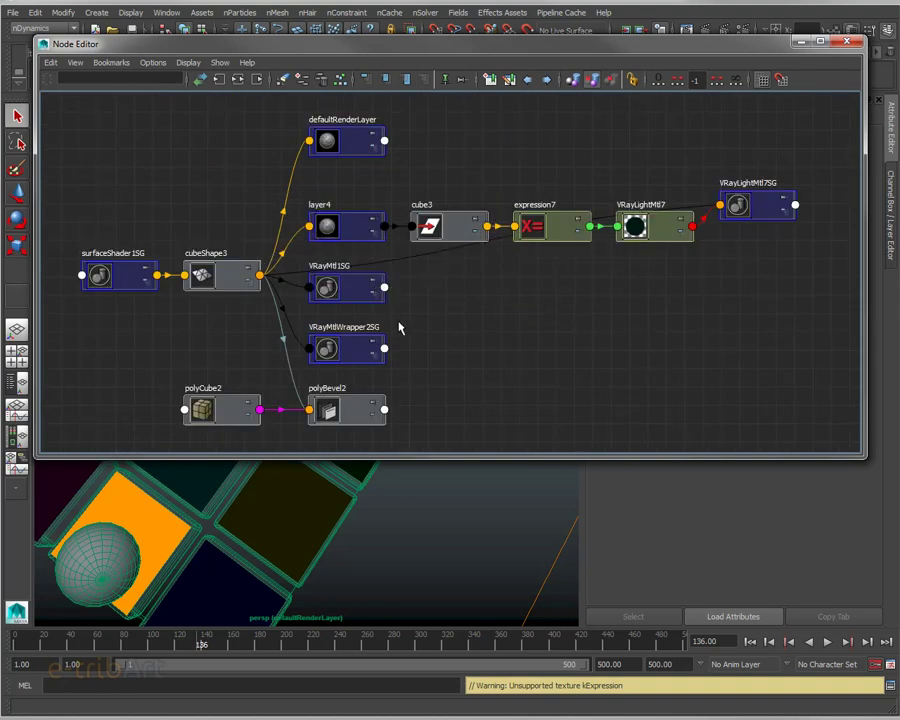
alt+middle_drag(398, 326, 466, 342)
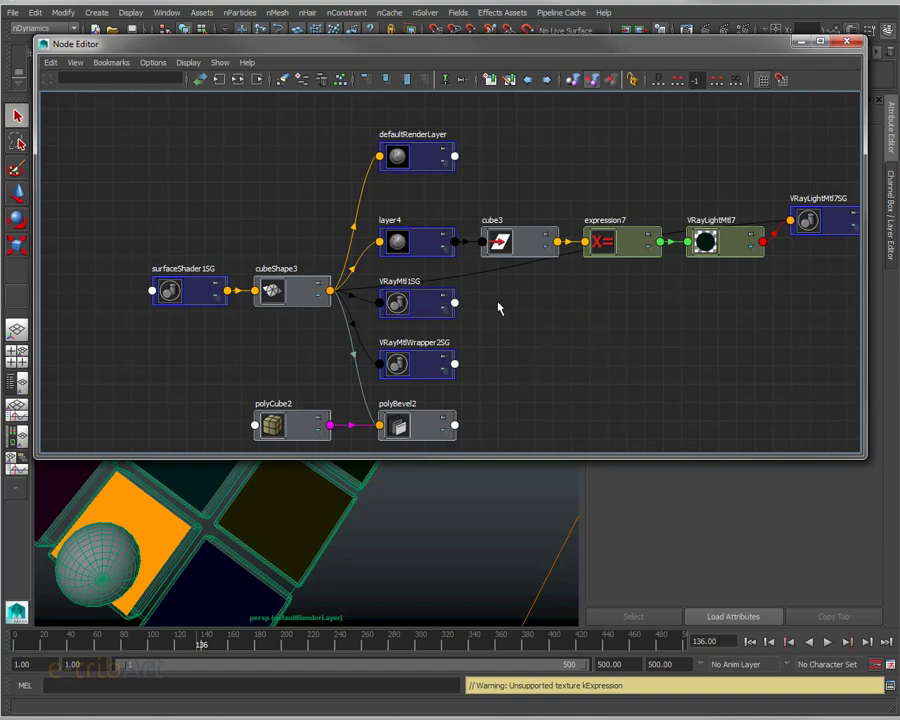
scroll(498, 308, up, 4)
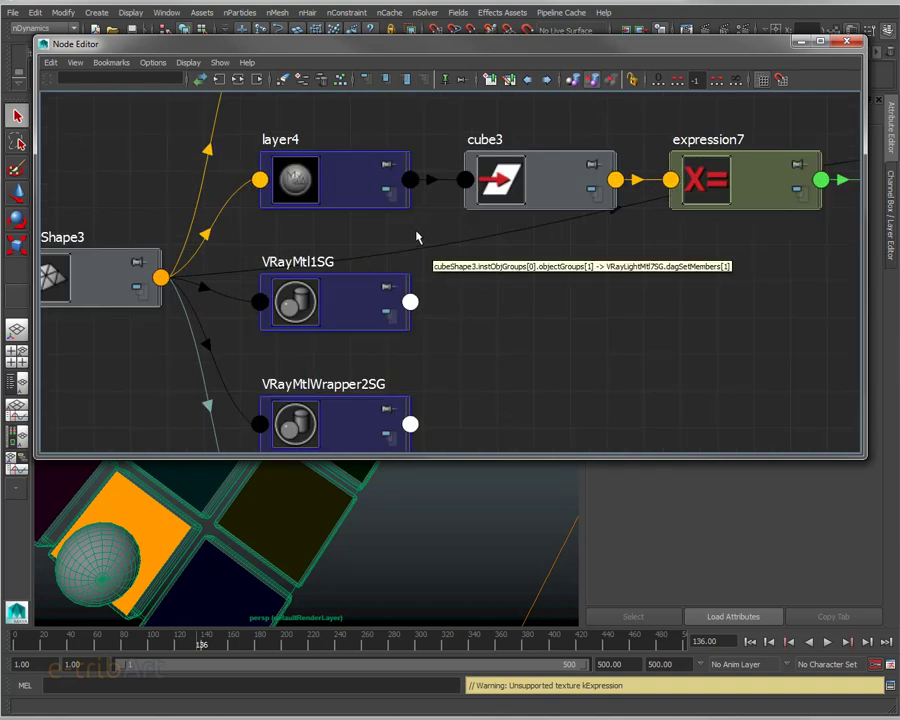
Step: Expand layer4, cube3 and cube3's Render Layer Info entries in the Node Editor
click(389, 193)
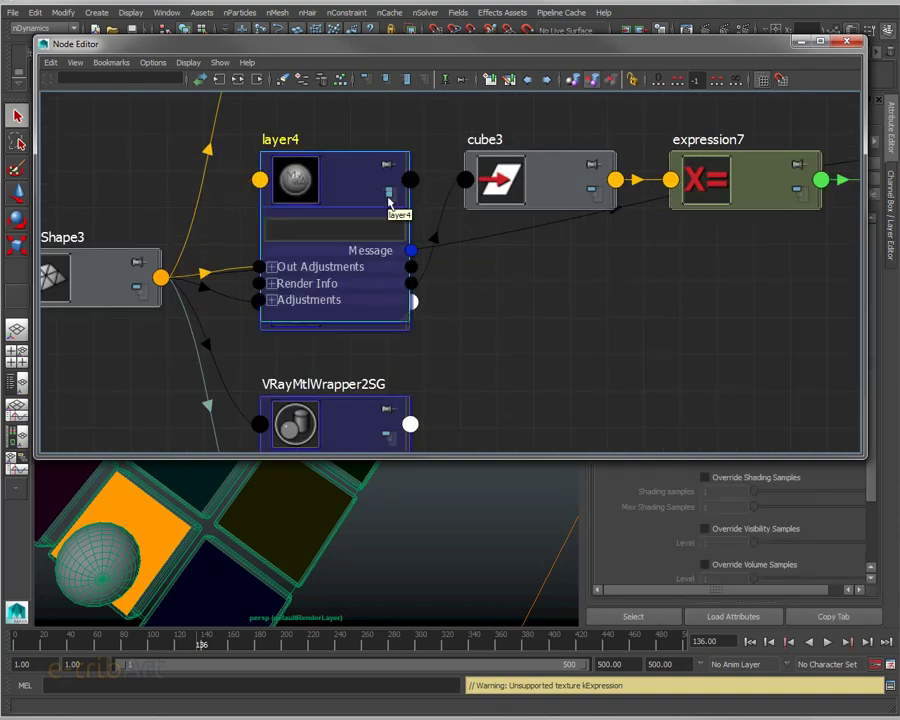
click(595, 195)
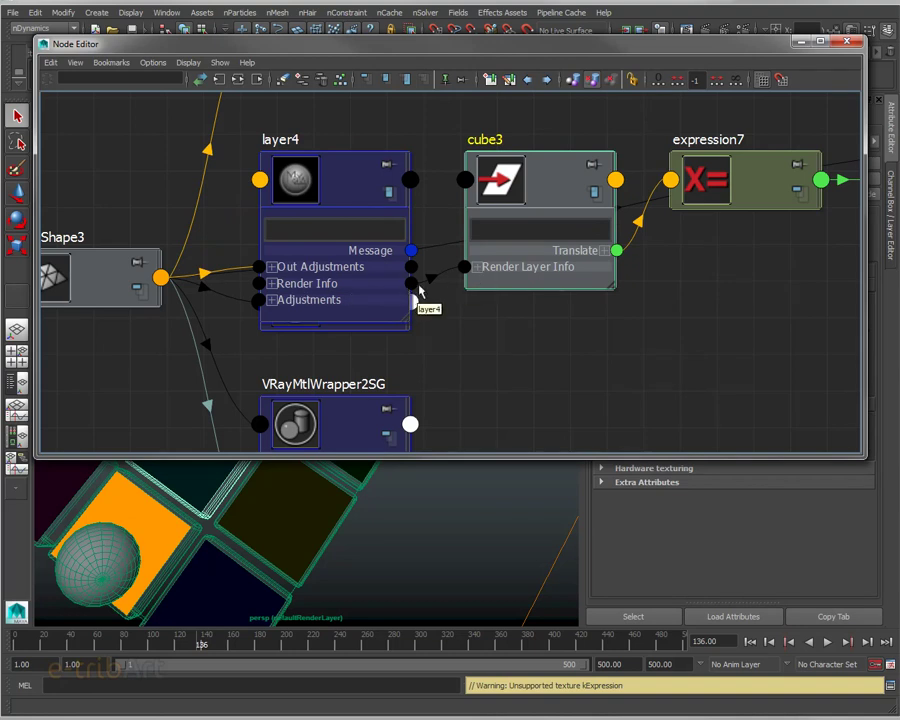
click(477, 268)
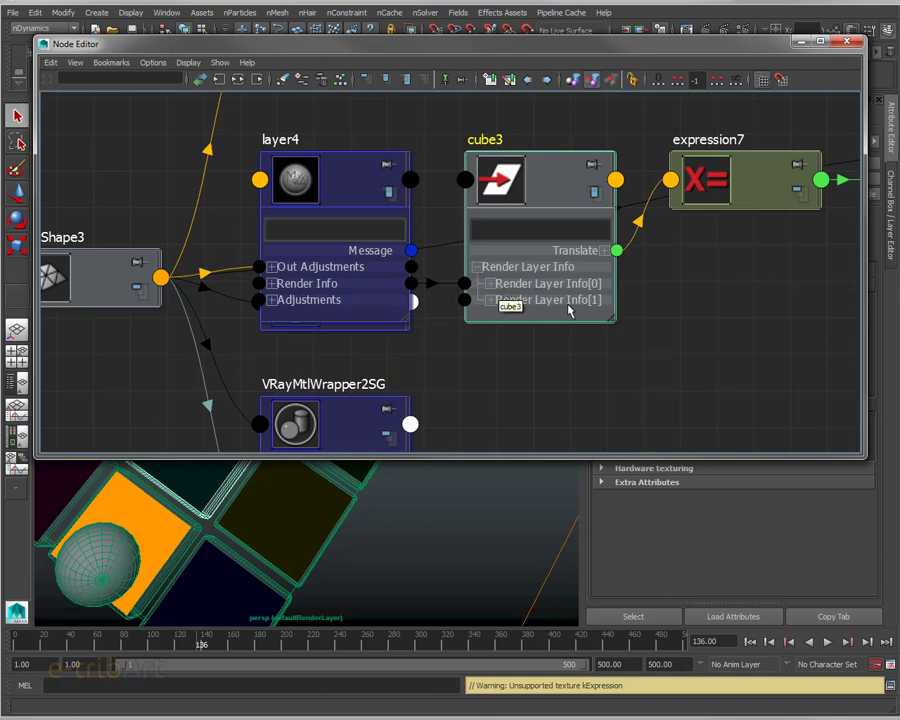
scroll(449, 345, down, 2)
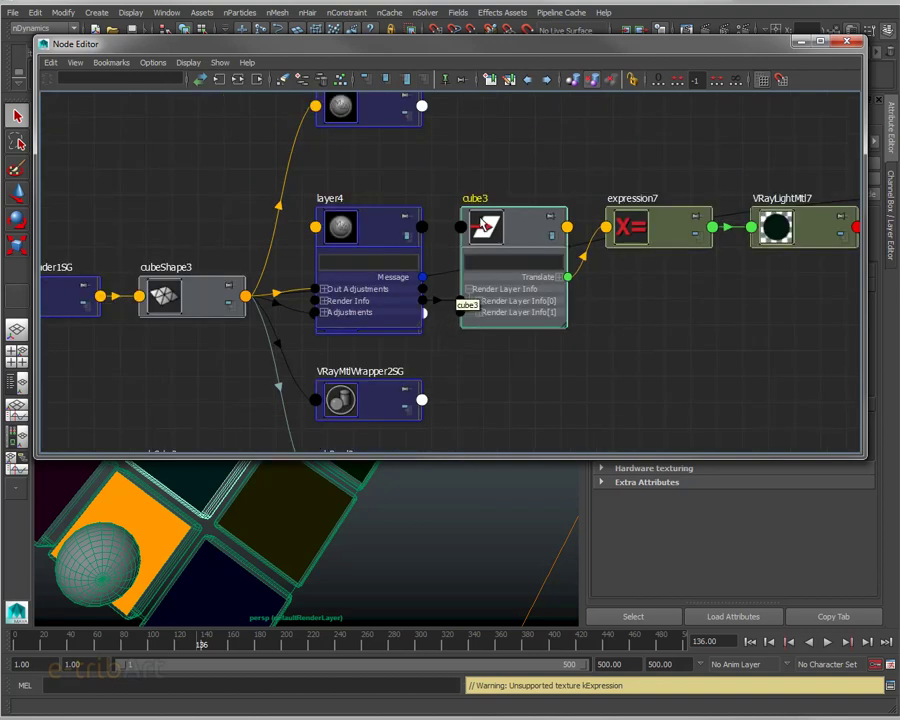
Step: Move layer4 up and VRayMtl1SG down so the hidden shading group is uncovered
click(384, 249)
mouse_move(384, 249)
mouse_down()
mouse_move(388, 193)
mouse_move(390, 203)
mouse_up()
drag(373, 308, 373, 320)
click(631, 326)
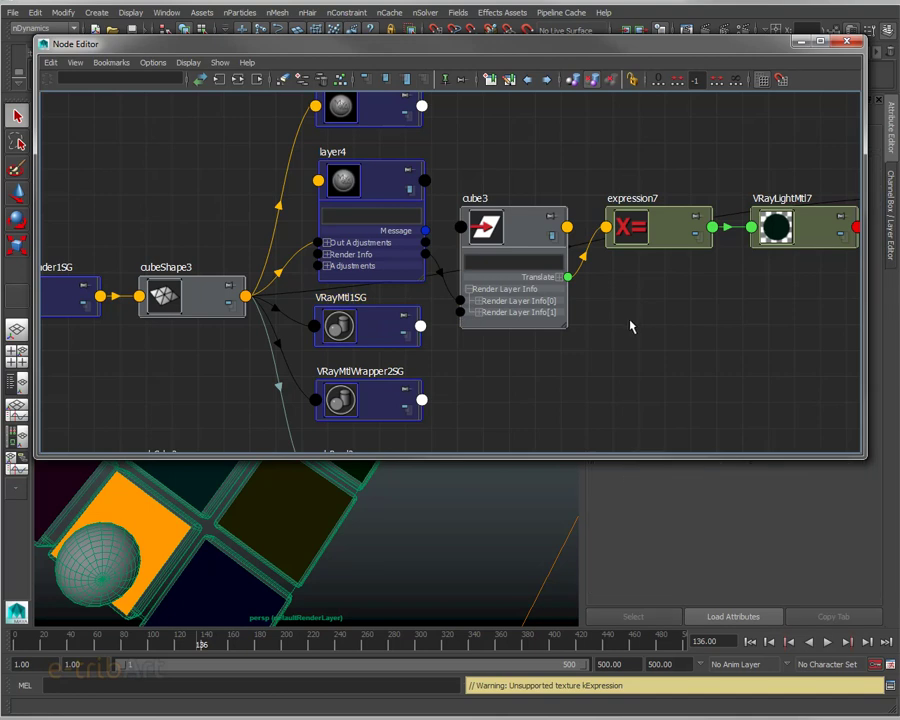
scroll(628, 319, up, 3)
scroll(628, 319, down, 2)
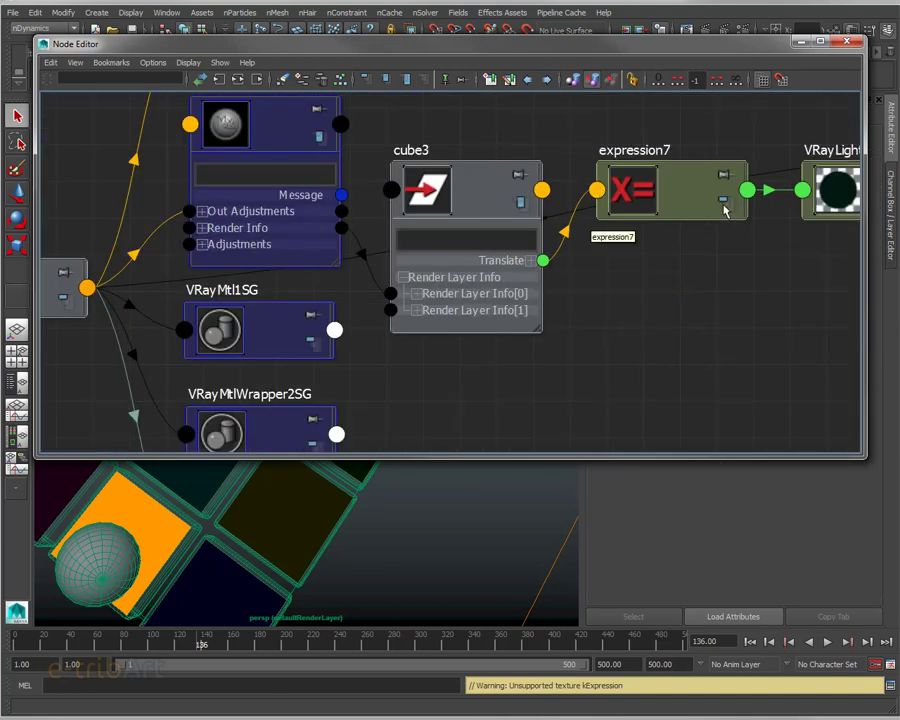
Step: Expand expression7, cube3's Translate and expression7's Input to show Translate X, Y, Z feeding it
click(723, 199)
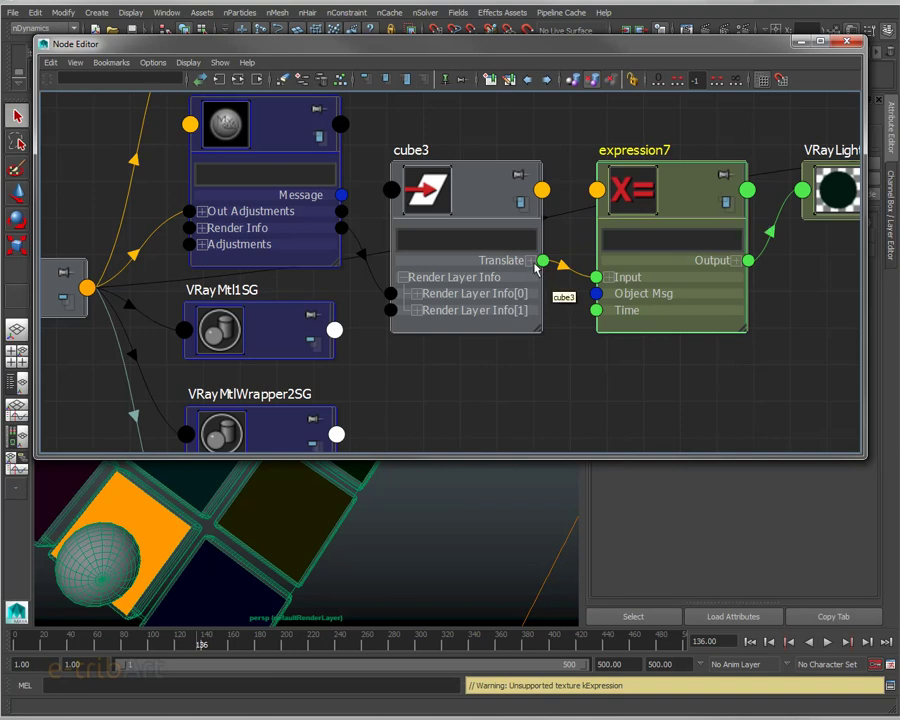
click(531, 260)
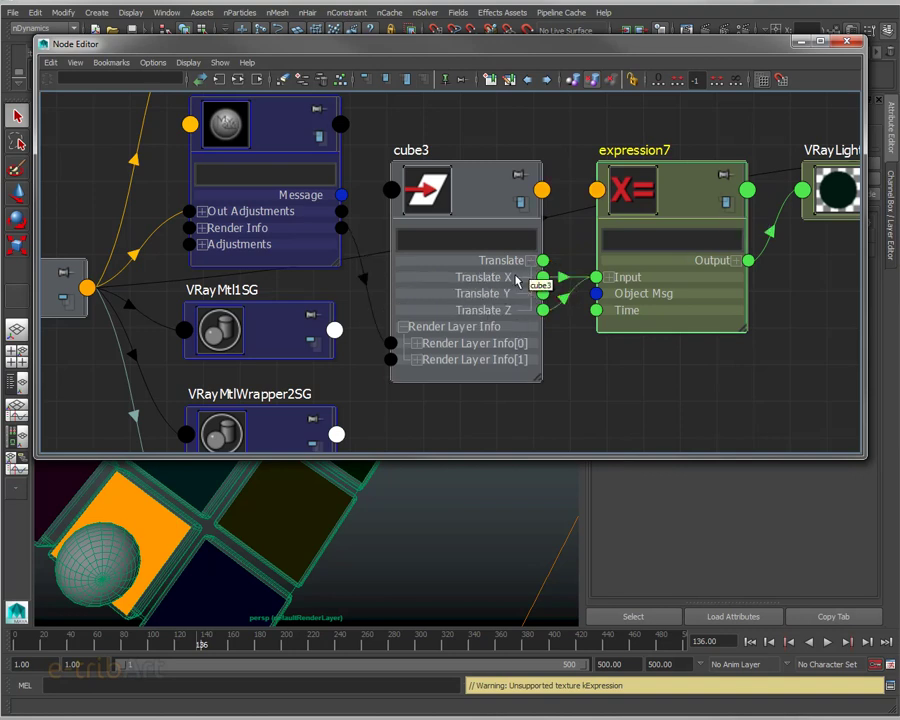
click(603, 282)
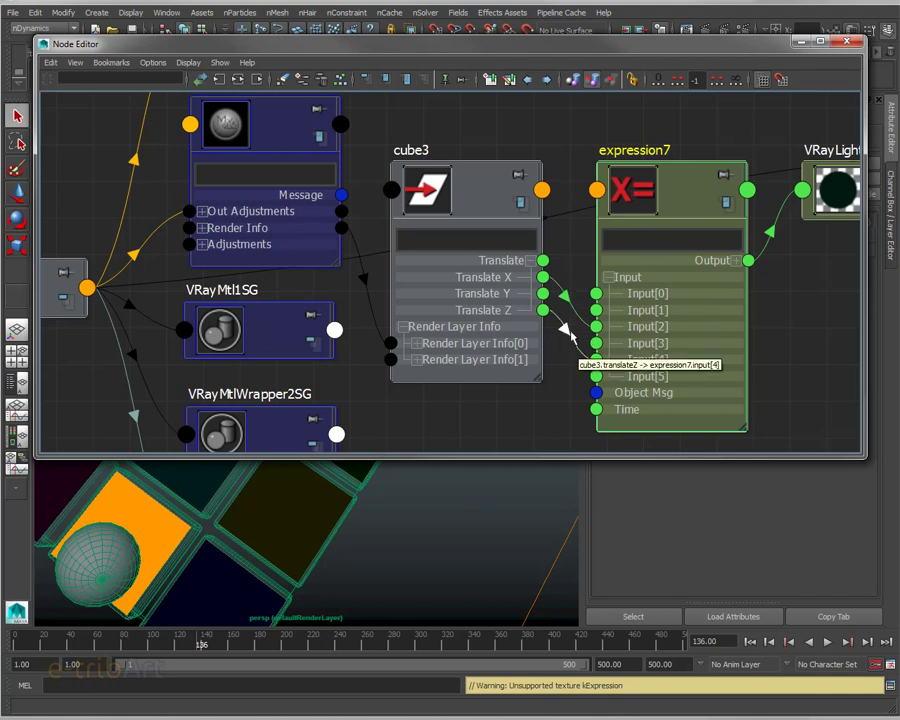
Step: Zoom out, pan to polyCube2 and polyBevel2, and move the Node Editor off the viewport
scroll(536, 380, down, 2)
scroll(530, 381, down, 1)
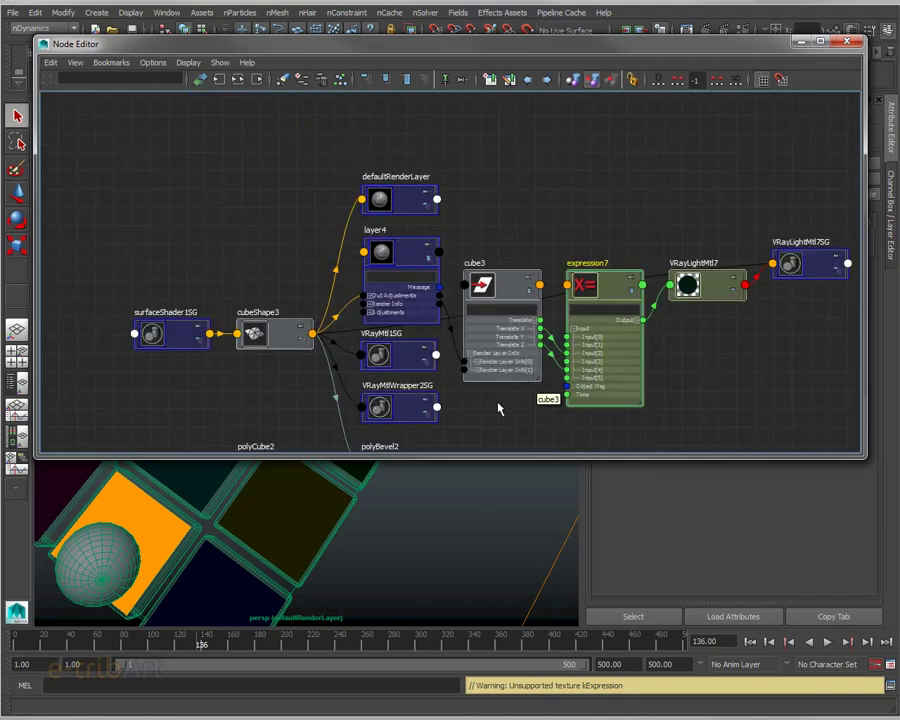
mouse_move(502, 402)
alt+middle_down()
mouse_move(543, 300)
mouse_move(534, 333)
alt+middle_up()
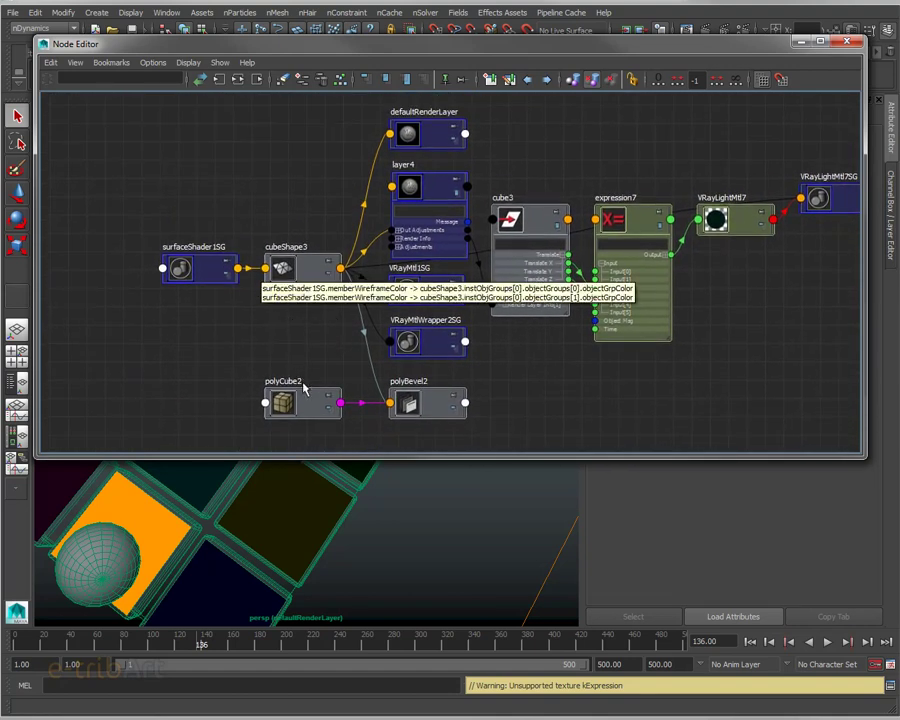
mouse_move(312, 50)
mouse_down()
mouse_move(364, 90)
mouse_move(893, 191)
mouse_up()
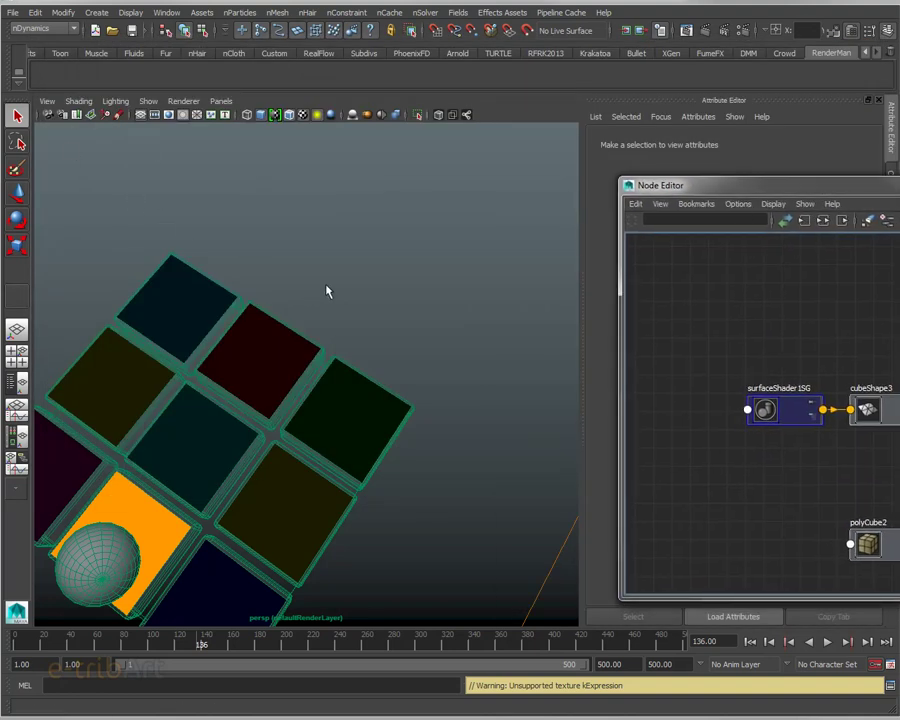
Step: Orbit to view the whole 3×3 tile grid, deselect the tiles and open the Create menu
scroll(287, 297, down, 3)
mouse_move(283, 303)
alt+mouse_down()
mouse_move(282, 288)
mouse_move(249, 273)
mouse_move(414, 267)
mouse_move(370, 298)
mouse_move(358, 294)
alt+mouse_up()
scroll(249, 294, up, 5)
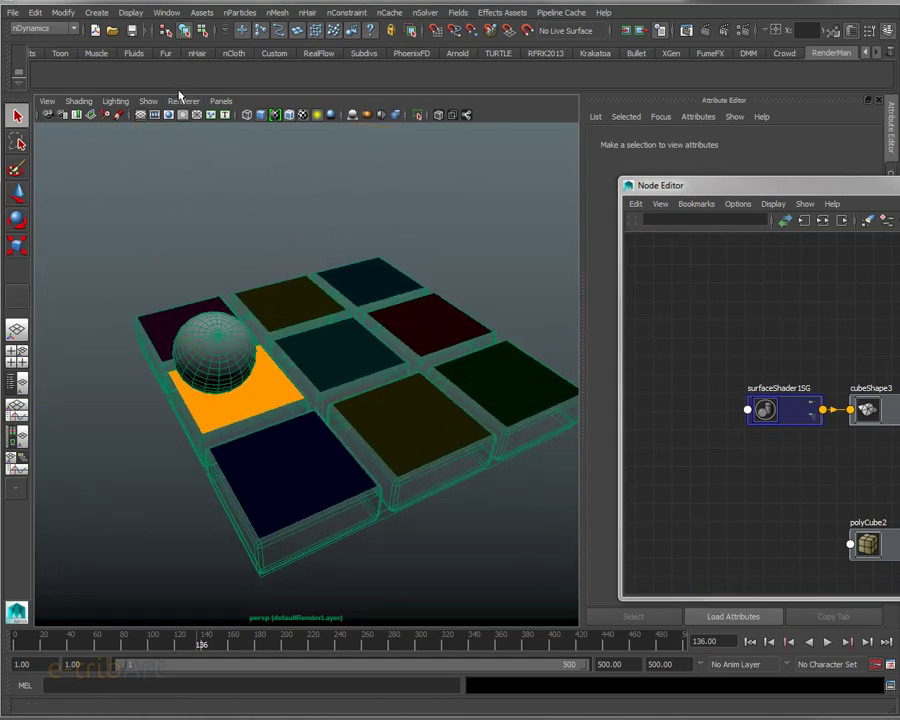
click(369, 280)
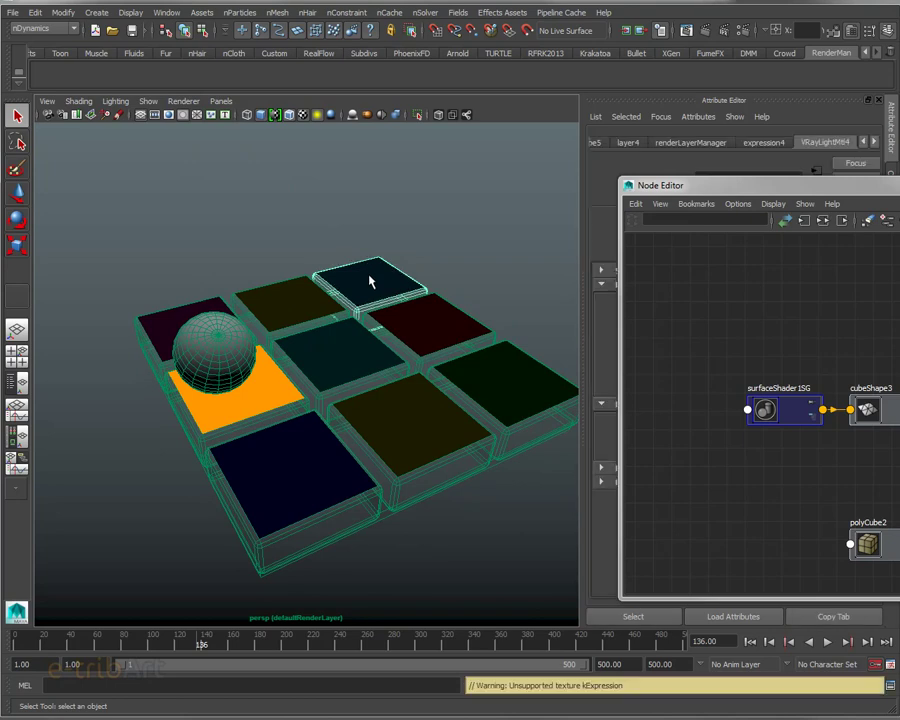
click(243, 218)
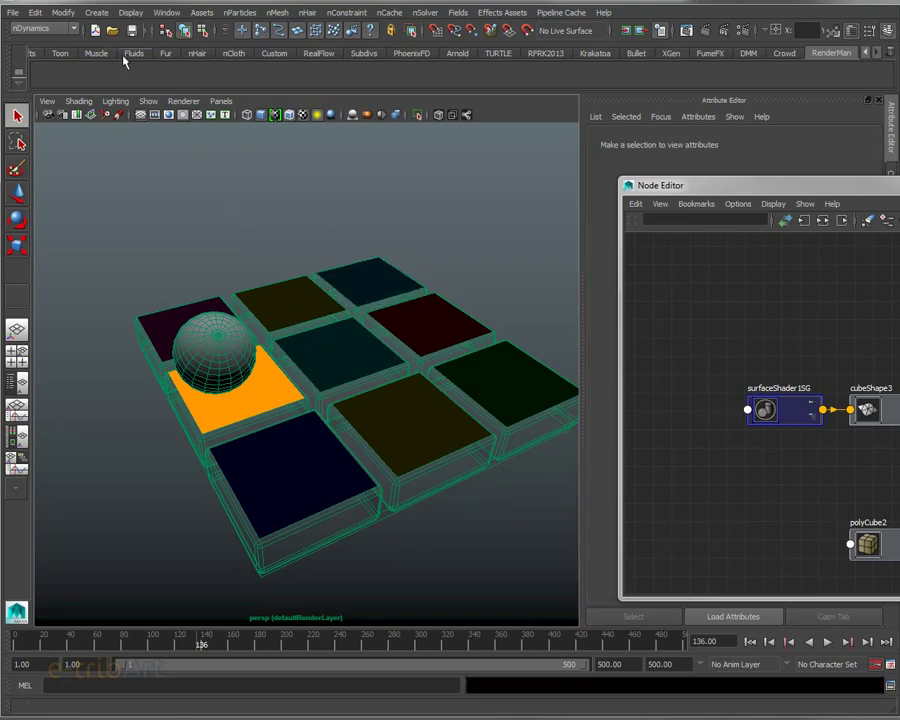
click(96, 12)
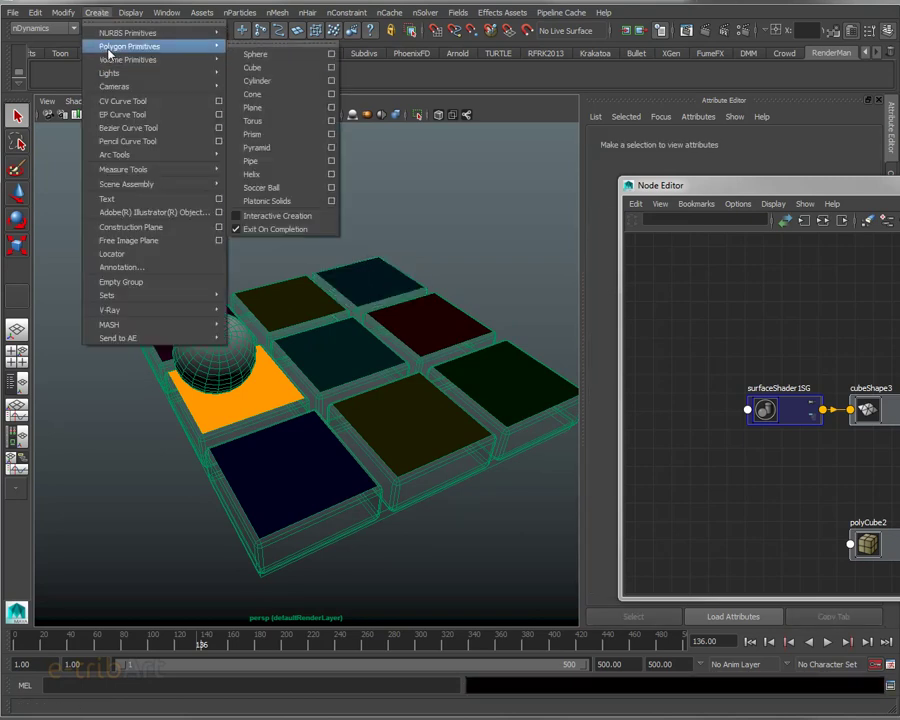
mouse_move(130, 46)
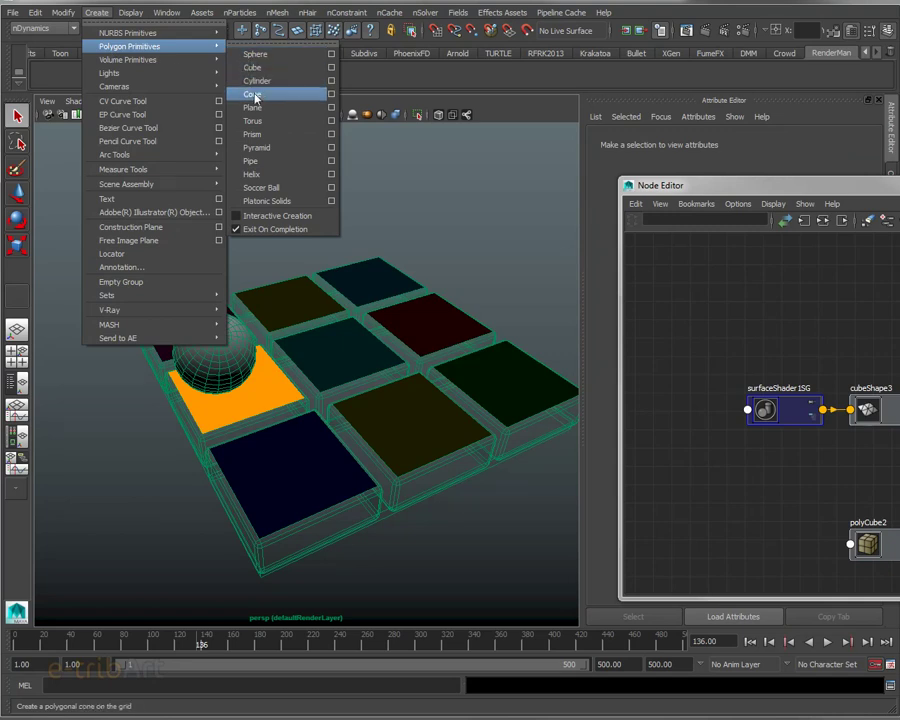
Step: Create polygon cube pCube1 and lift it with the Move tool above the far tiles
click(254, 67)
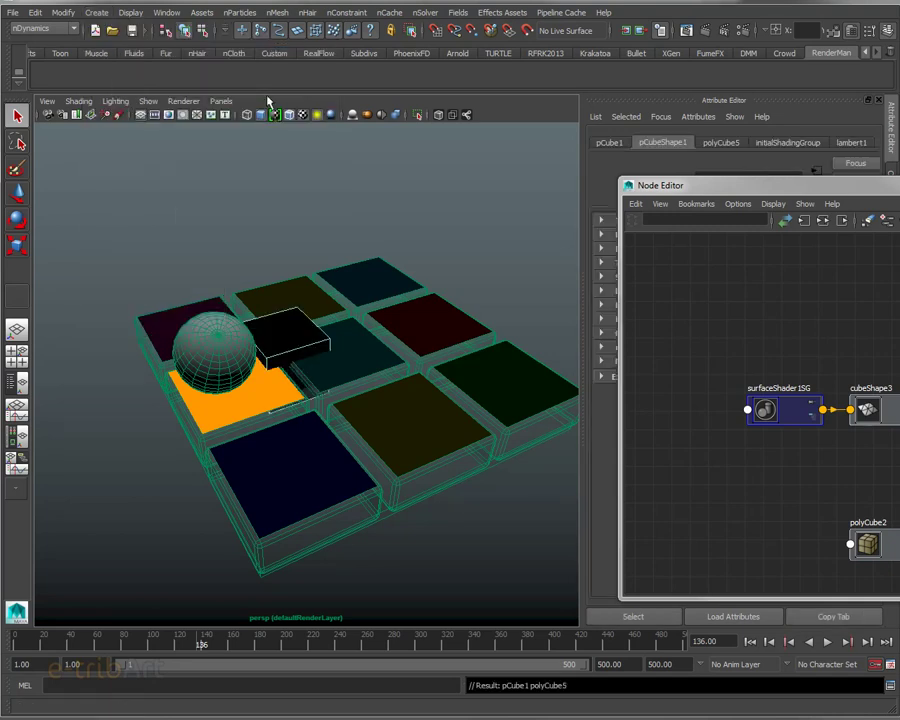
key(w)
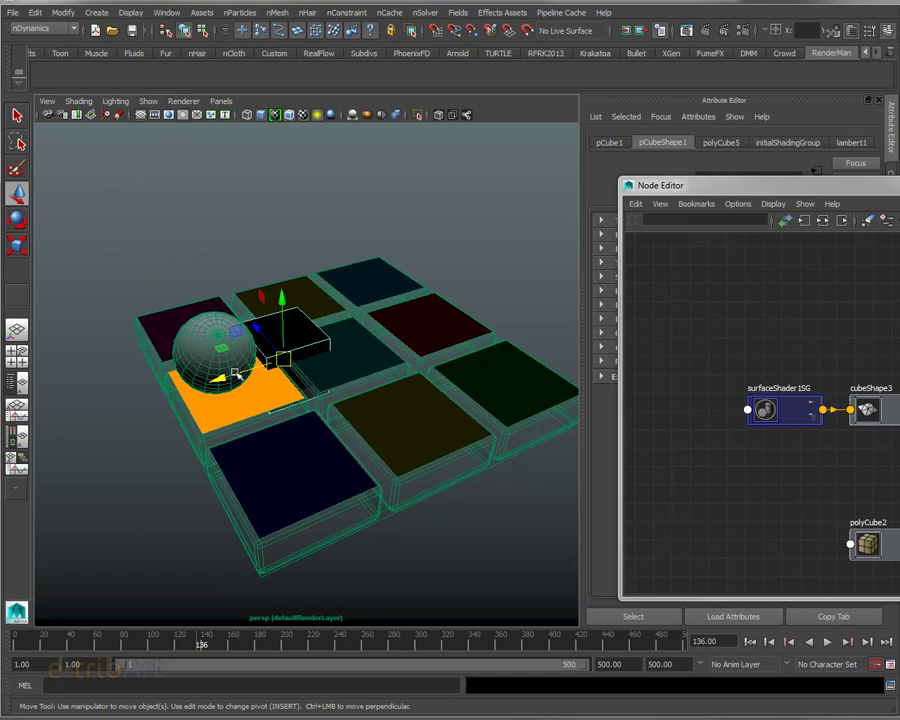
middle_drag(225, 375, 416, 307)
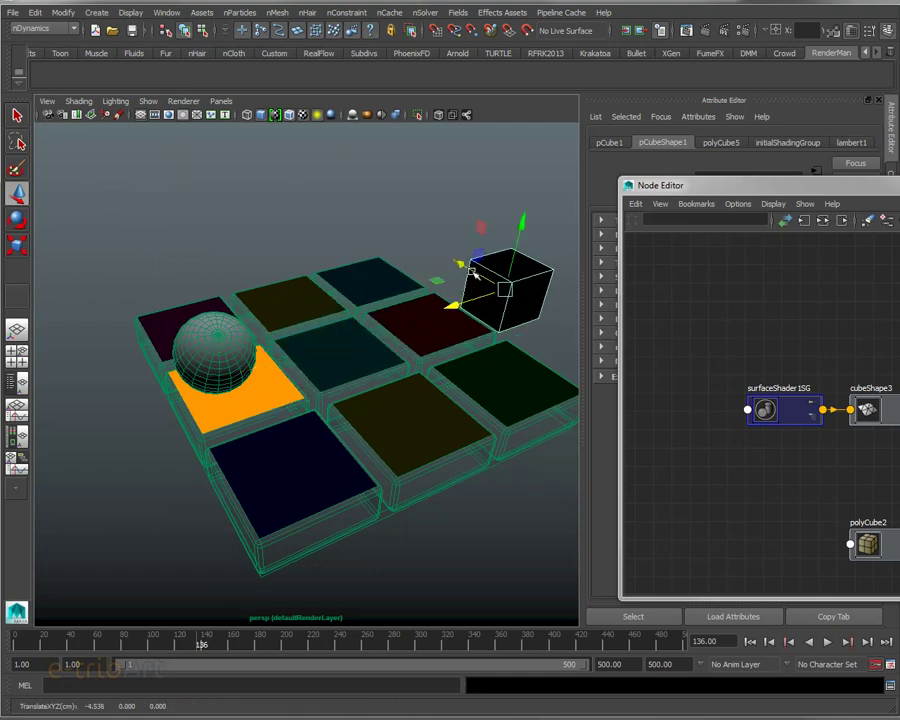
middle_drag(460, 260, 356, 179)
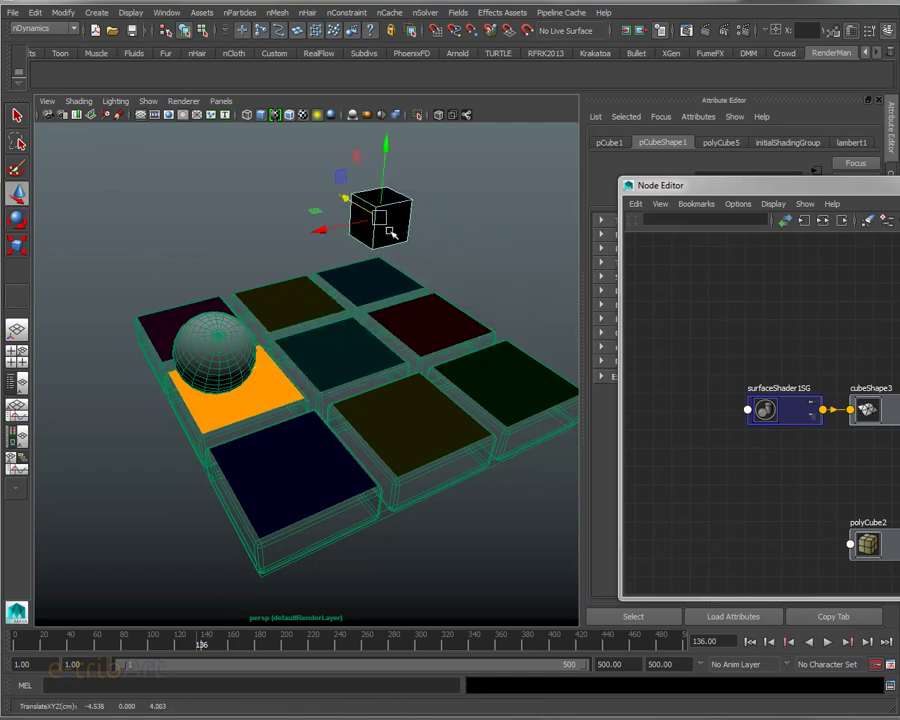
mouse_move(845, 188)
mouse_down()
mouse_move(776, 147)
mouse_move(642, 128)
mouse_up()
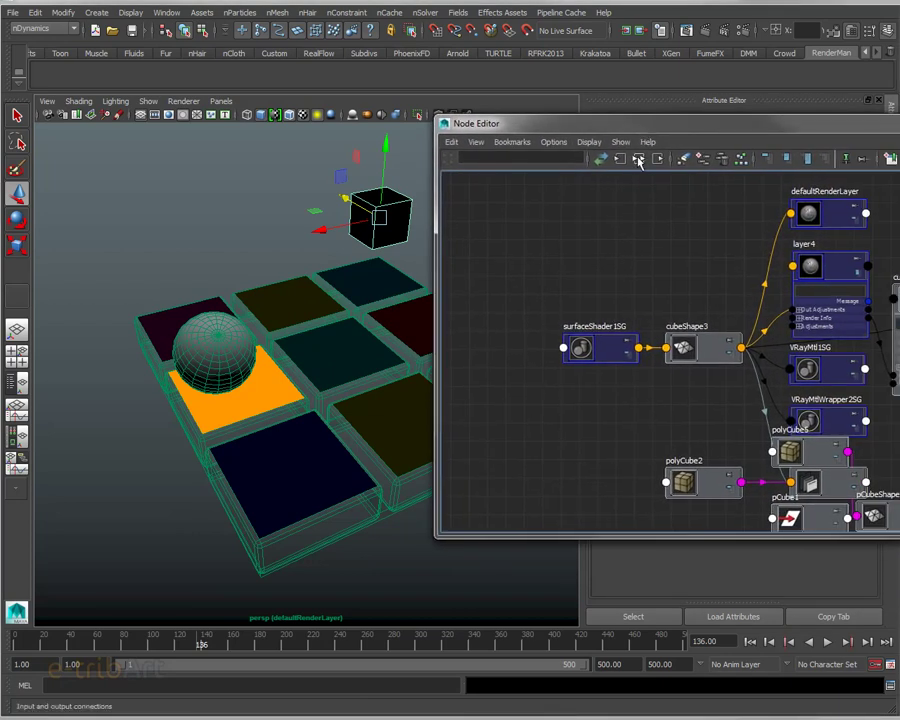
Step: Graph pCube1's connections, resize the Node Editor and place pCube1 above pCubeShape1
click(638, 160)
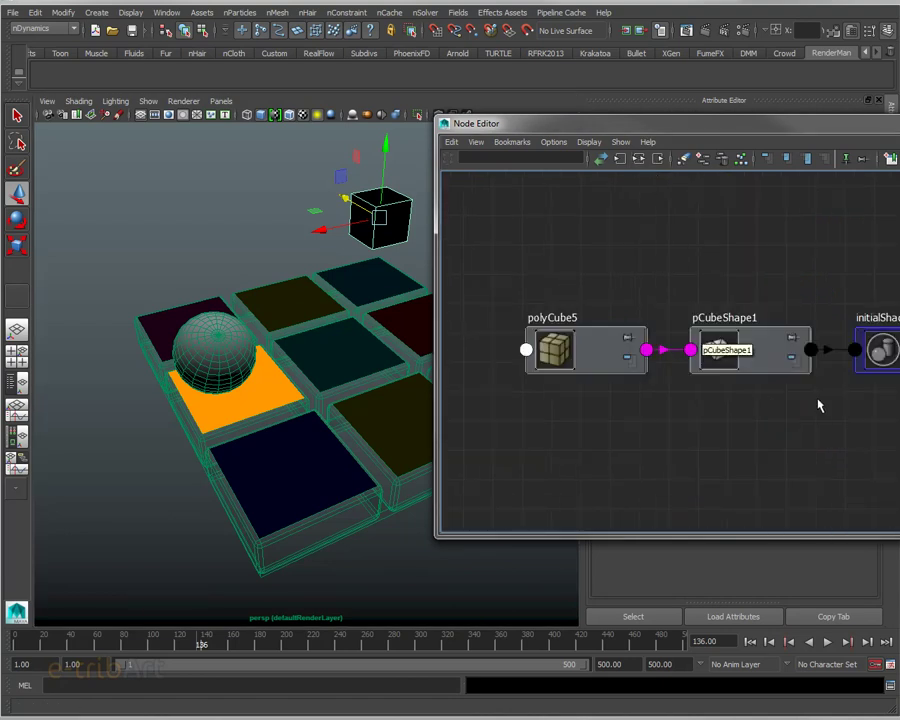
mouse_move(772, 127)
mouse_down()
mouse_move(464, 207)
mouse_move(363, 273)
mouse_move(369, 301)
mouse_up()
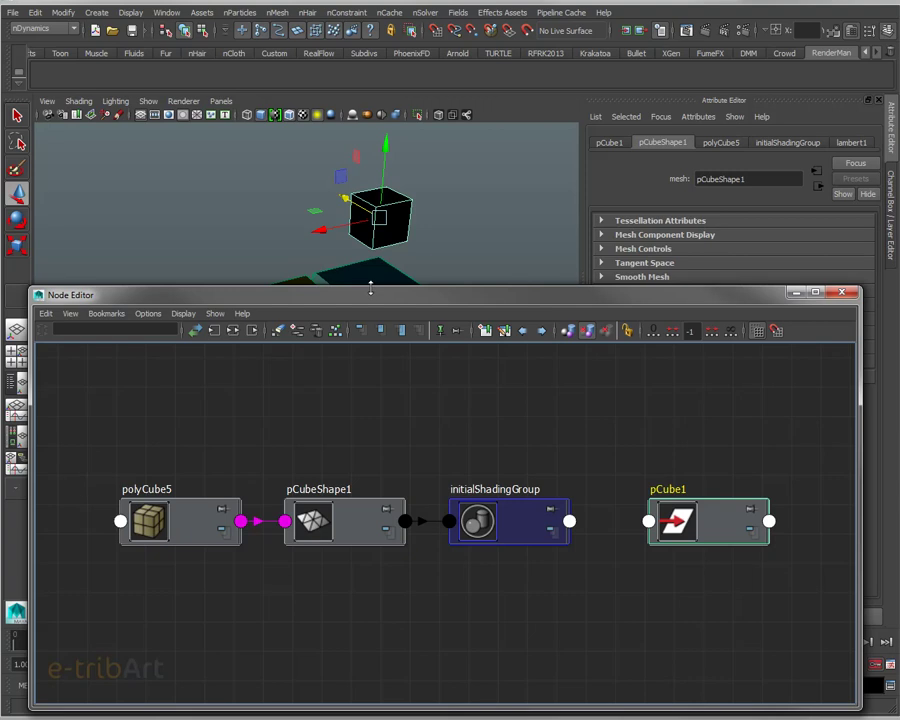
drag(370, 288, 372, 338)
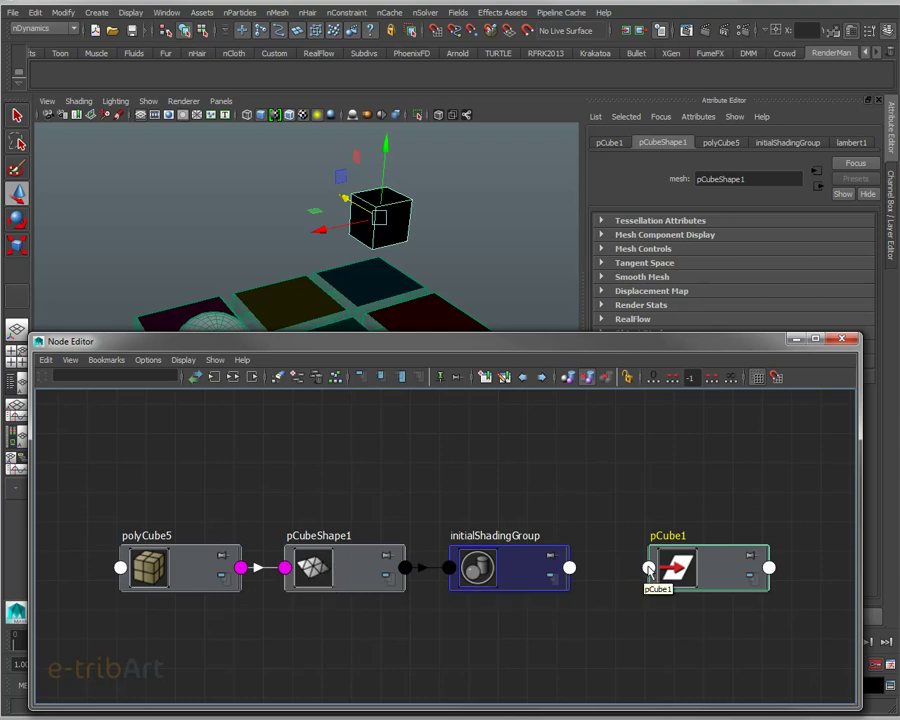
mouse_move(700, 572)
mouse_down()
mouse_move(566, 476)
mouse_move(325, 482)
mouse_move(337, 478)
mouse_up()
Step: Expand polyCube5 and pCubeShape1 to show Output feeding In Mesh, then reselect pCube1
click(326, 560)
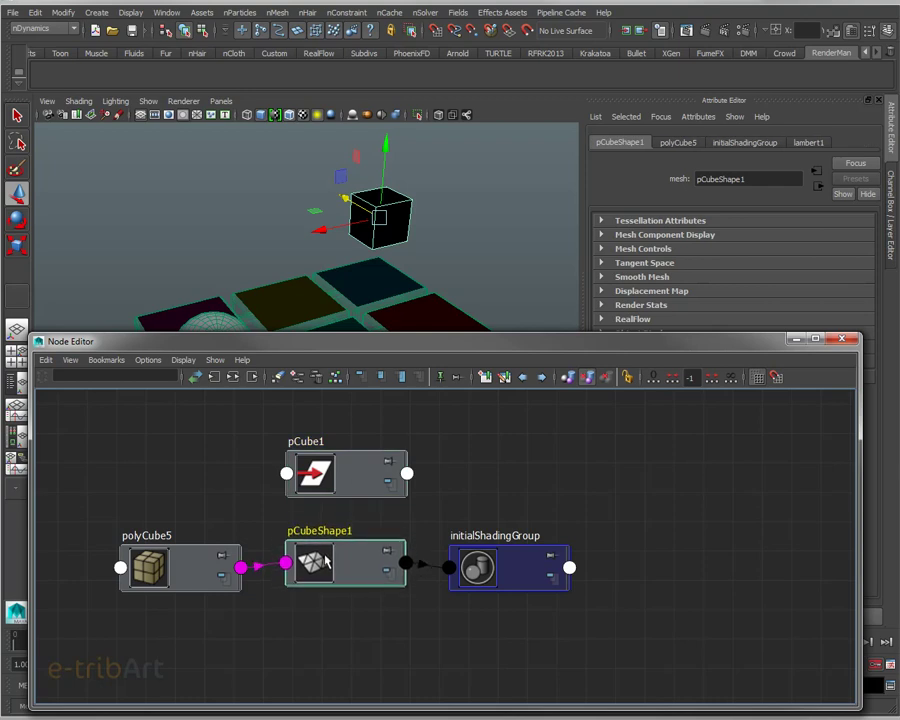
click(184, 568)
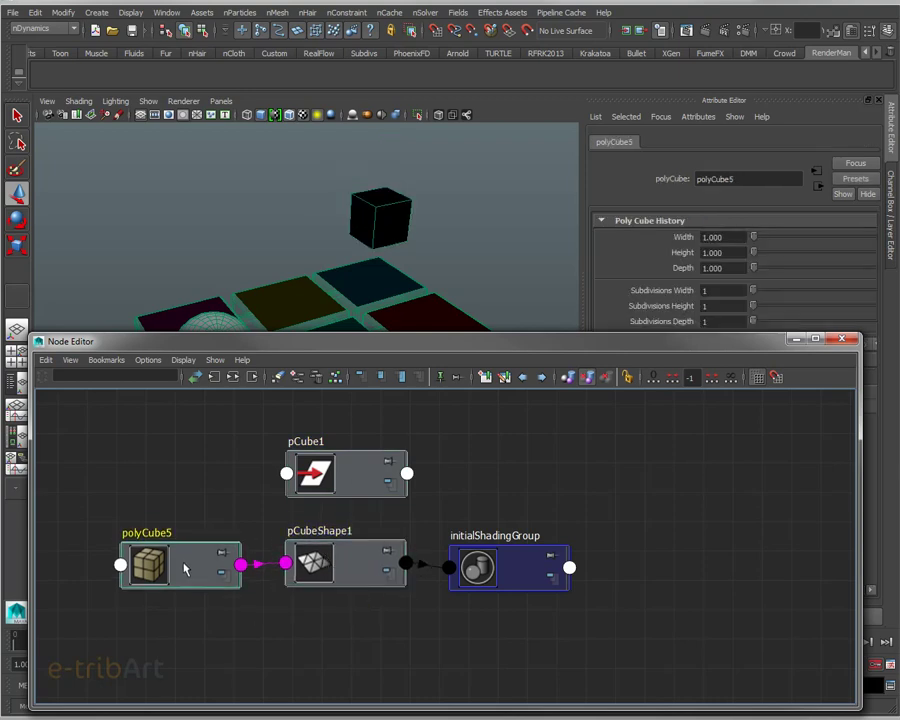
drag(184, 568, 189, 565)
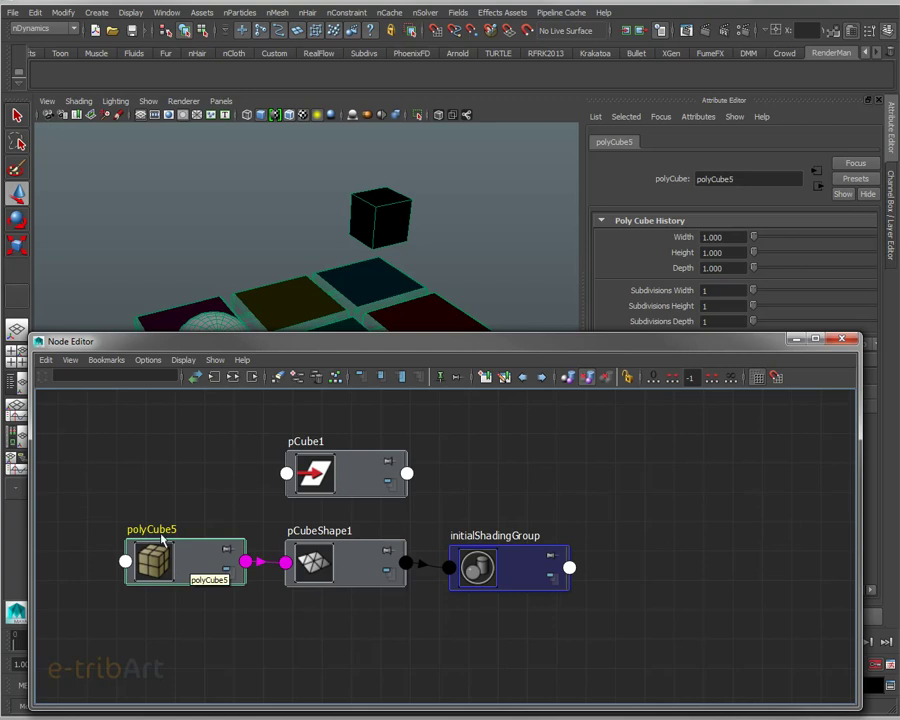
click(231, 569)
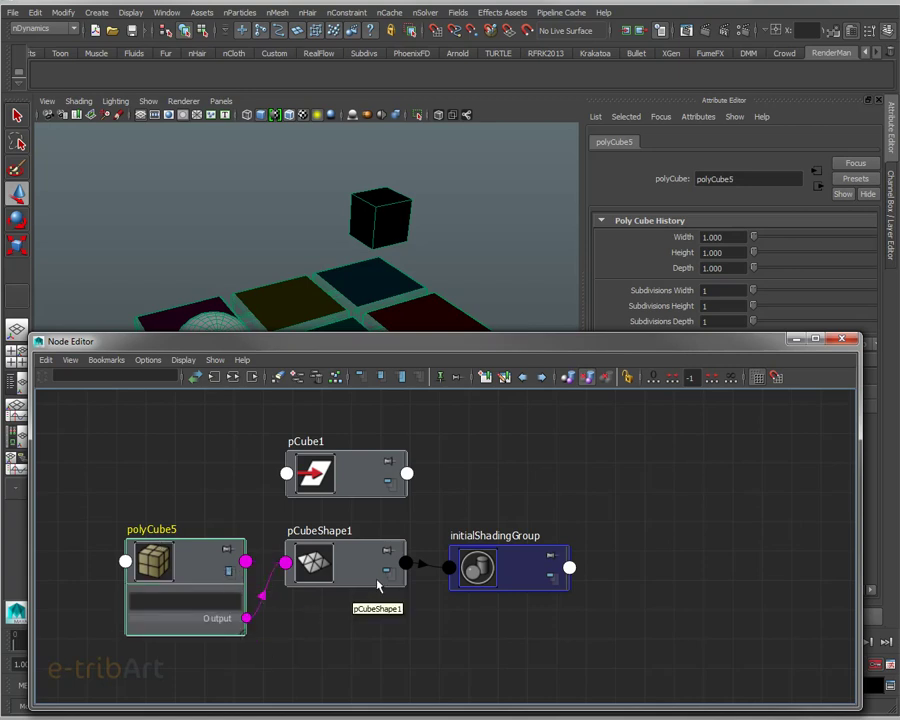
click(390, 578)
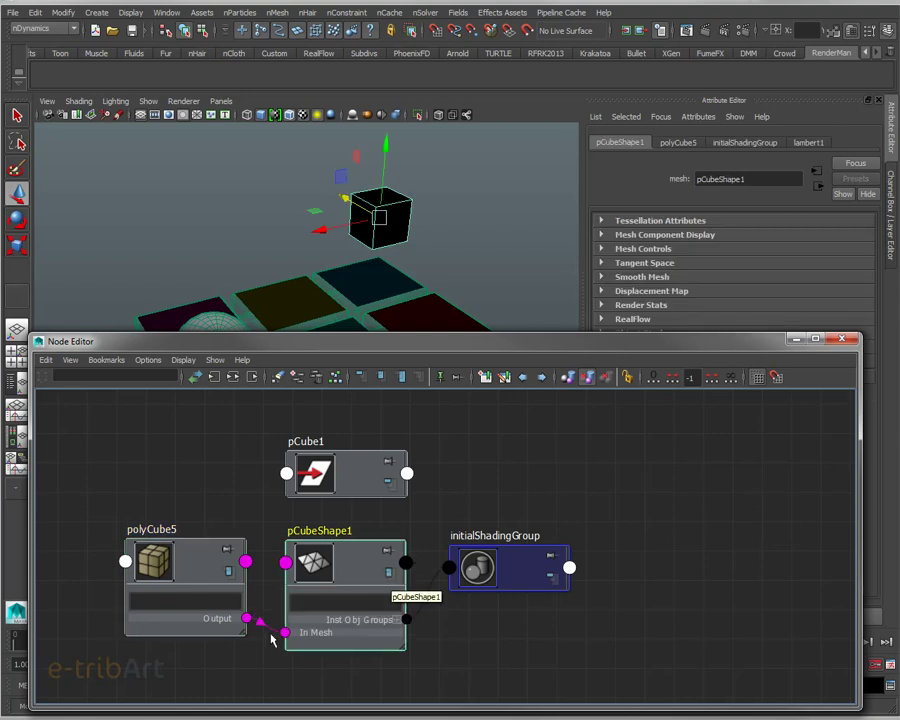
click(198, 571)
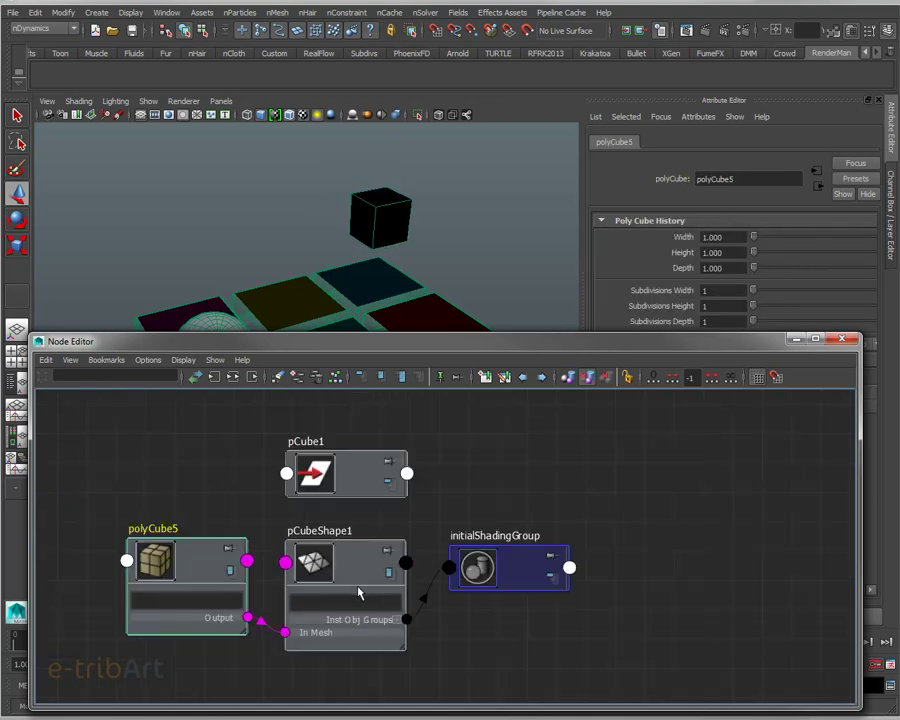
click(370, 208)
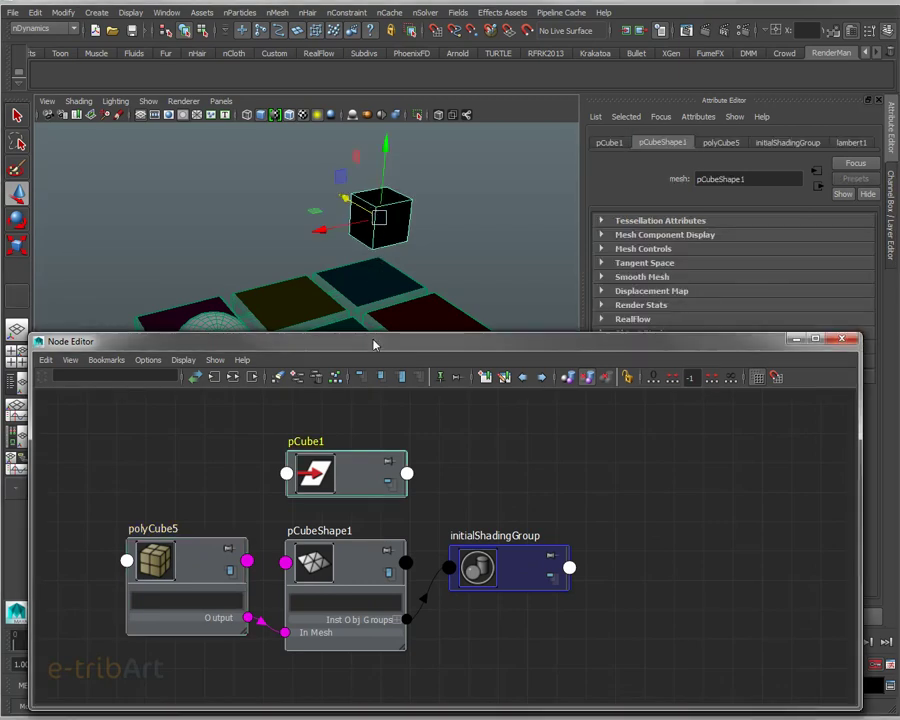
drag(373, 345, 384, 306)
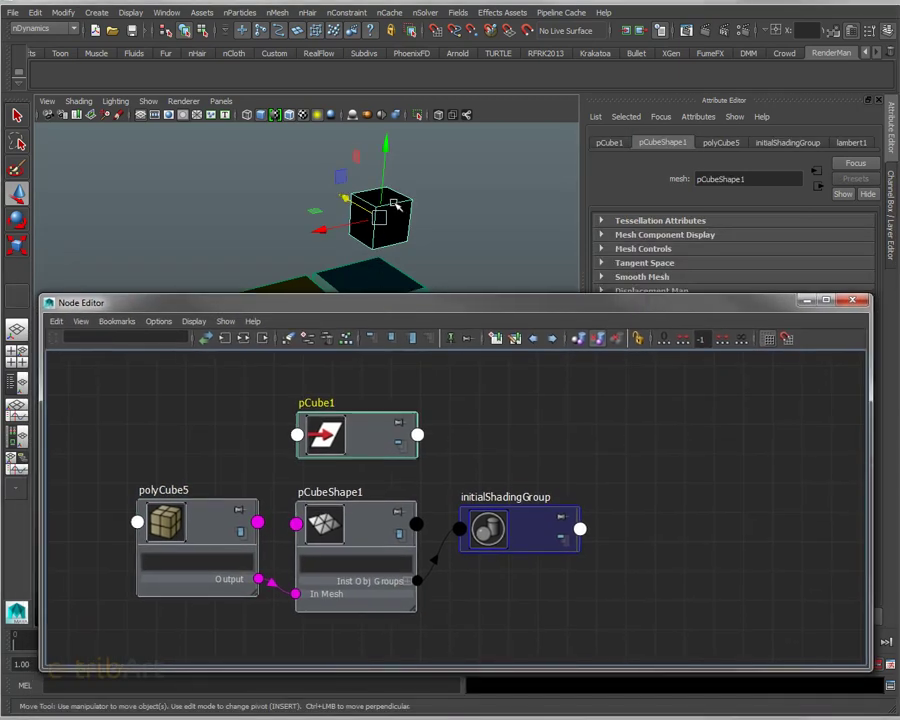
Step: Assign a new VRay Mtl material to pCube1
right_click(396, 205)
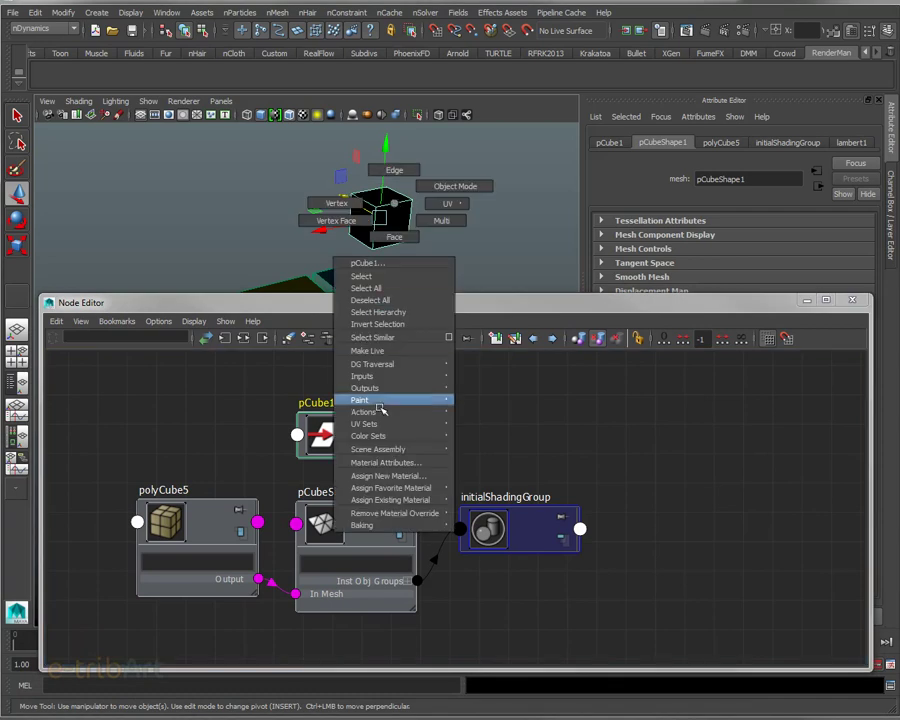
click(385, 476)
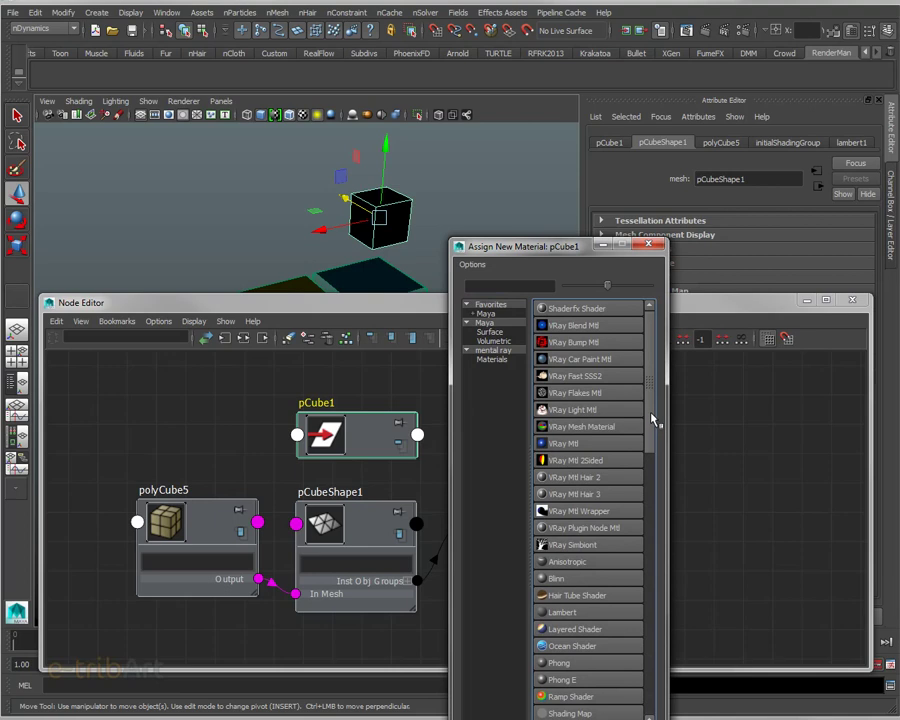
click(549, 449)
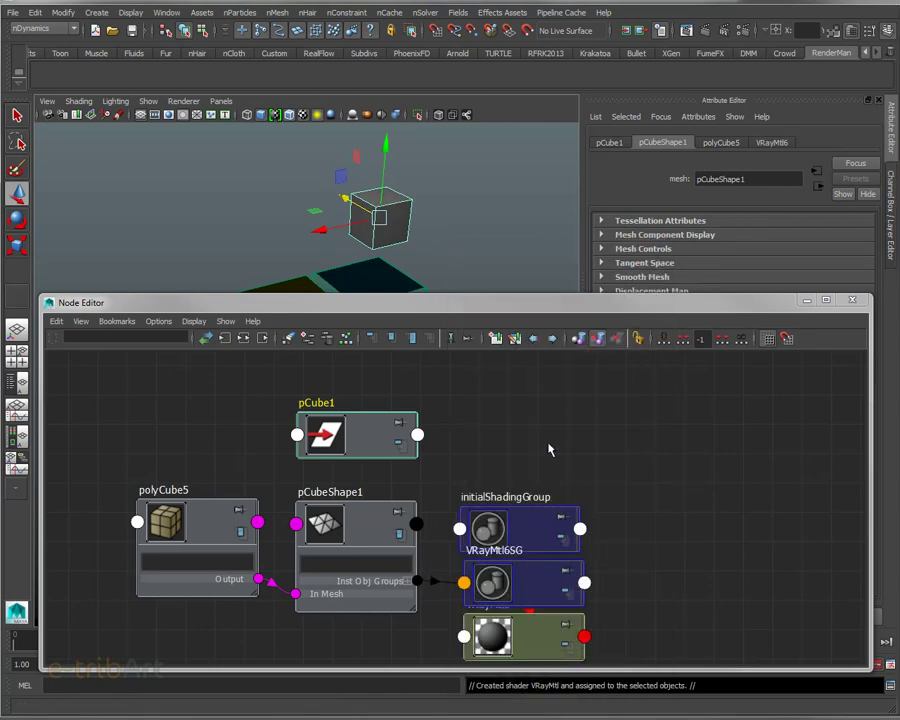
Step: Re-graph pCube1's connections and line VRayMtl6SG up beside pCubeShape1
drag(498, 305, 514, 164)
click(257, 197)
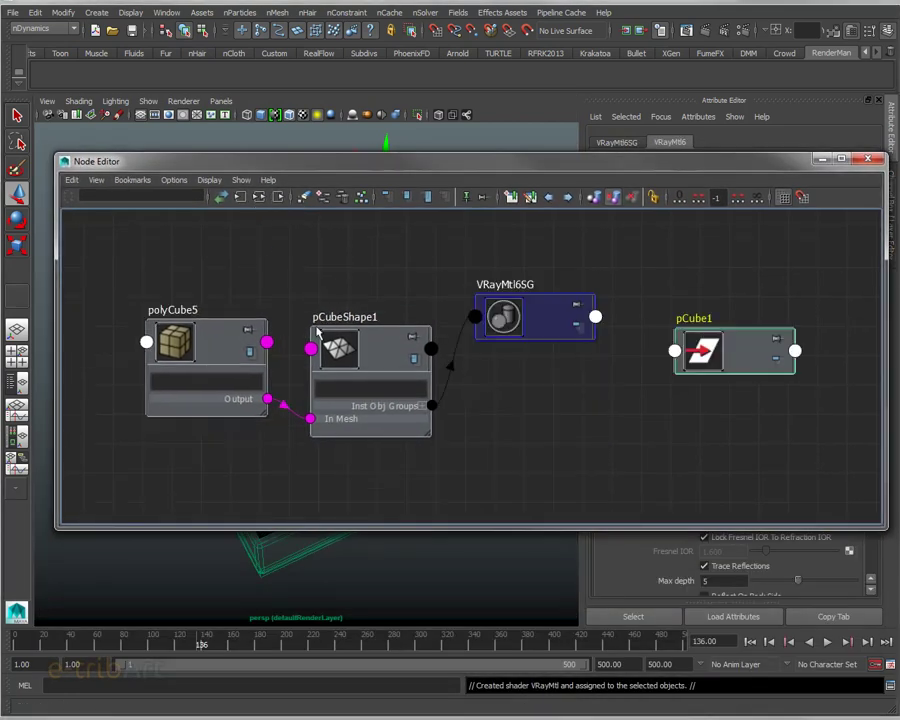
drag(362, 368, 364, 319)
drag(504, 321, 508, 342)
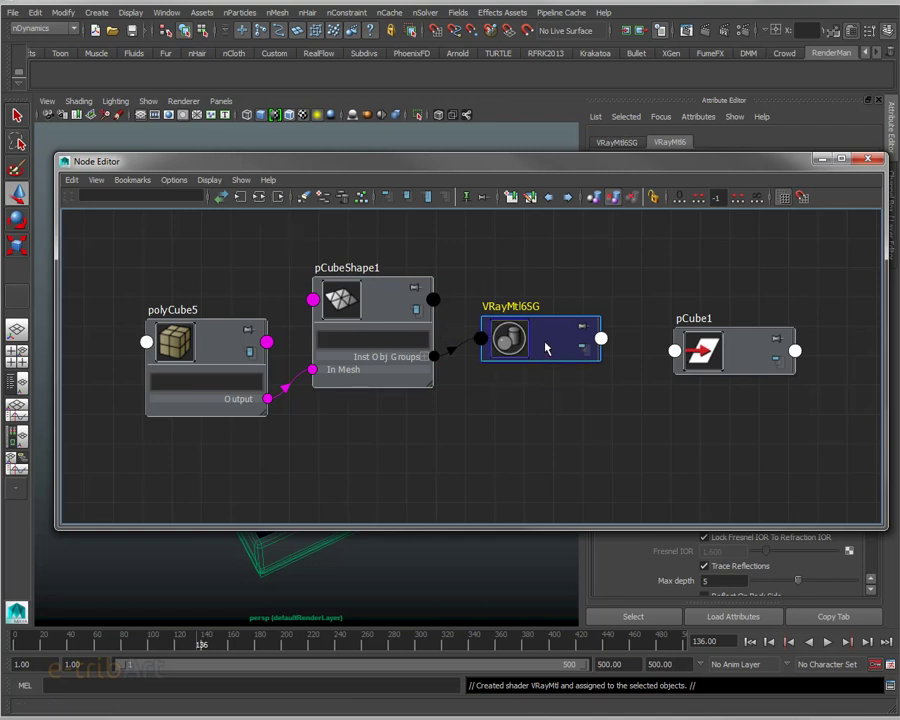
Step: Graph the VRayMtl6SG shading network and arrange VRayMtl6 and renderPartition
click(258, 197)
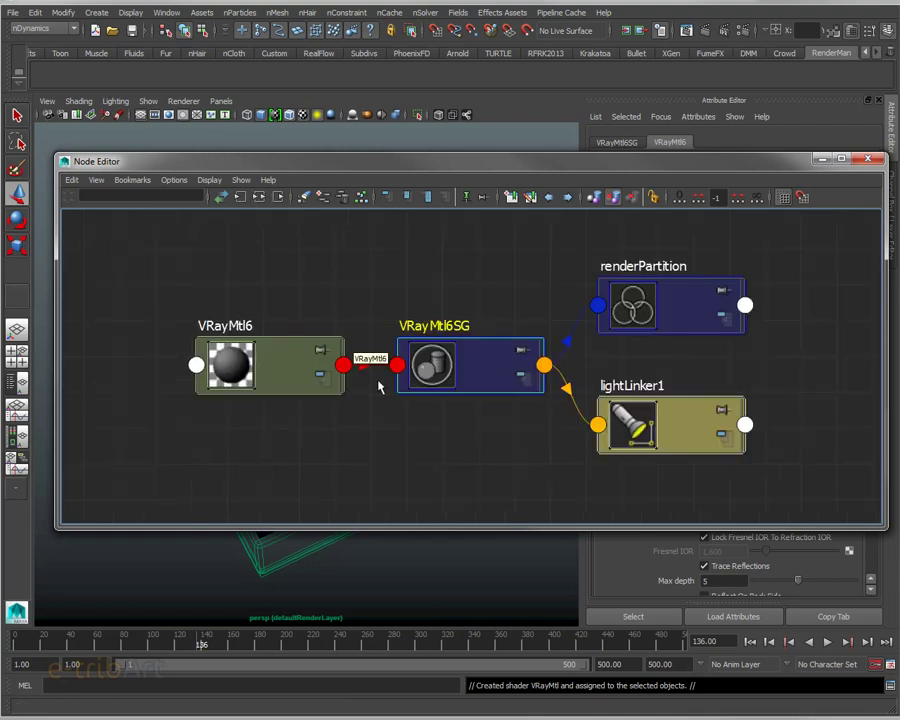
drag(290, 378, 295, 358)
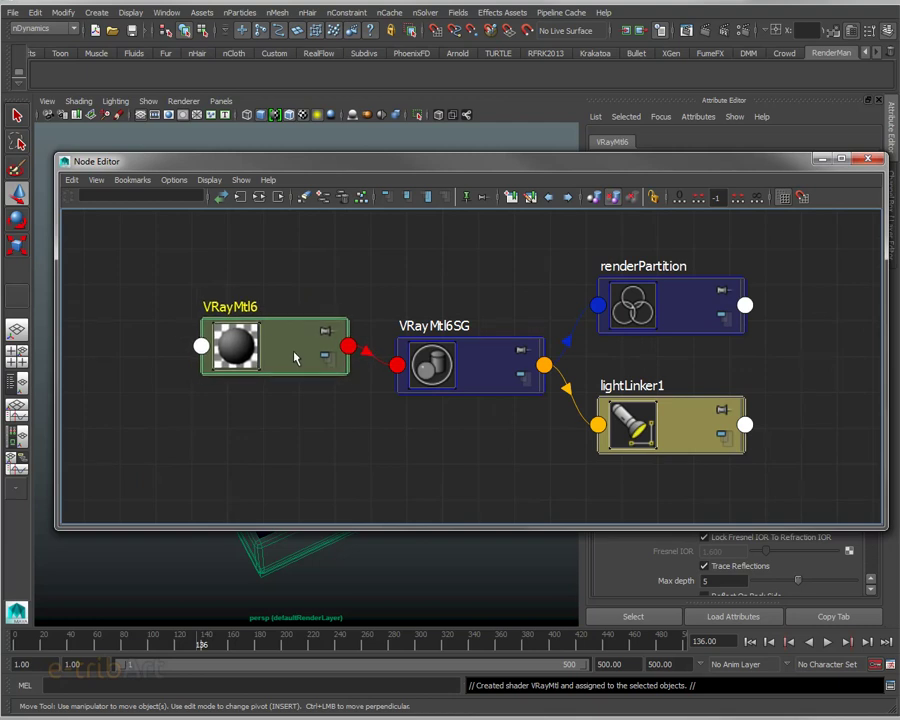
drag(645, 325, 647, 317)
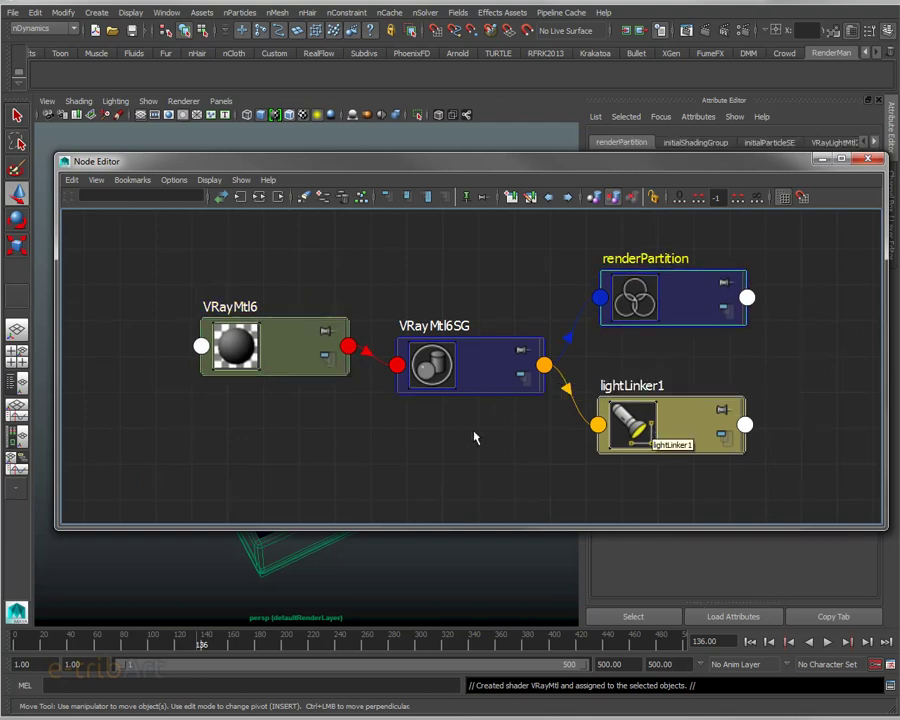
scroll(350, 380, down, 3)
scroll(350, 380, up, 3)
scroll(350, 380, up, 2)
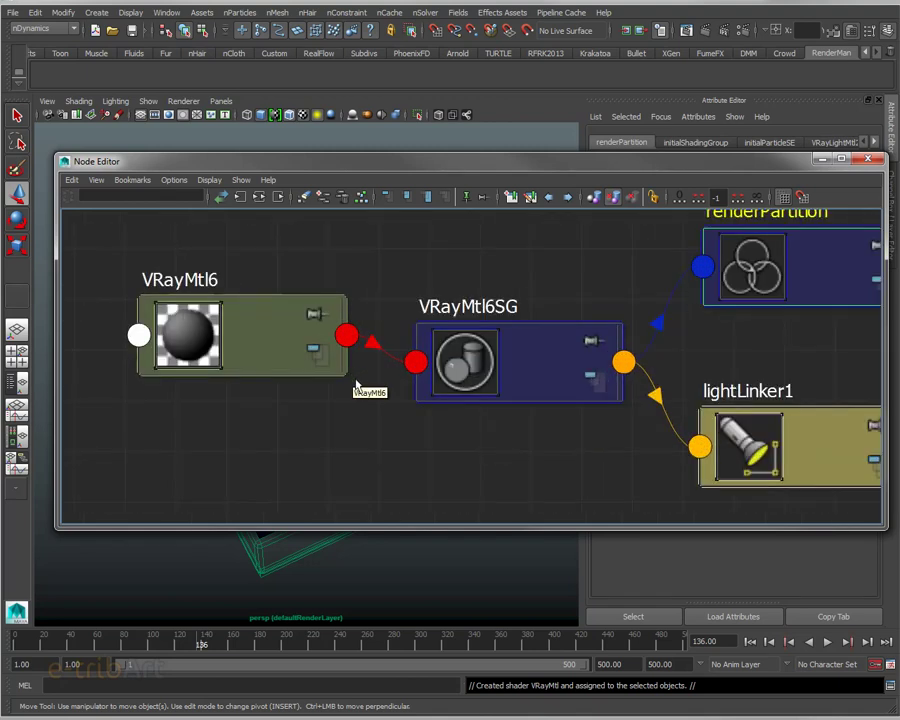
scroll(397, 406, down, 2)
mouse_move(397, 406)
middle_down()
mouse_move(436, 414)
mouse_move(446, 406)
middle_up()
drag(381, 364, 387, 370)
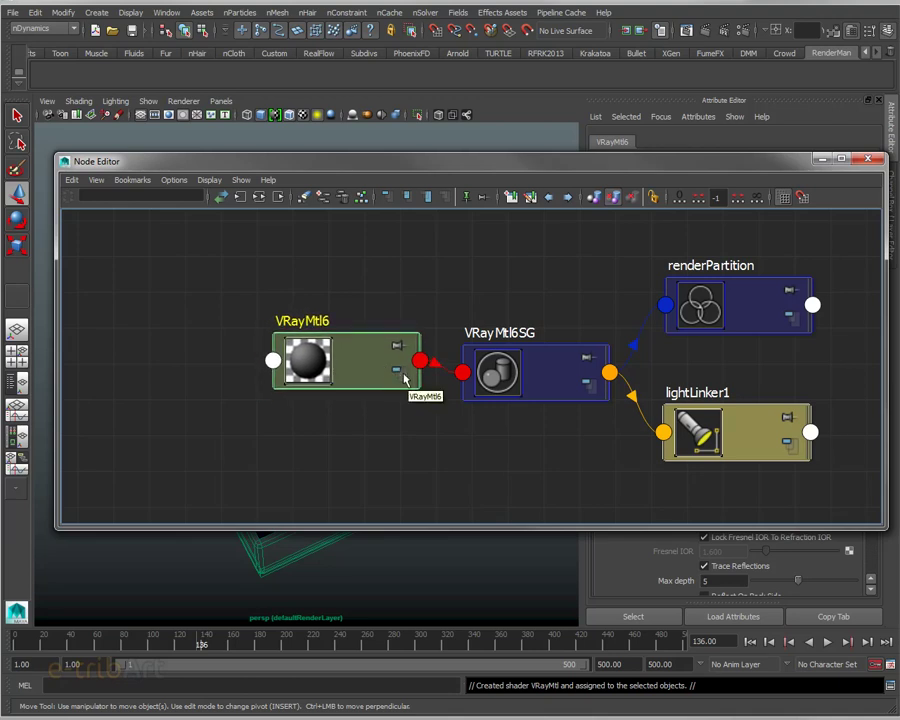
Step: Show all VRayMtl6 attributes, enlarge the Node Editor, and bring up Create Node
click(397, 371)
drag(383, 377, 401, 321)
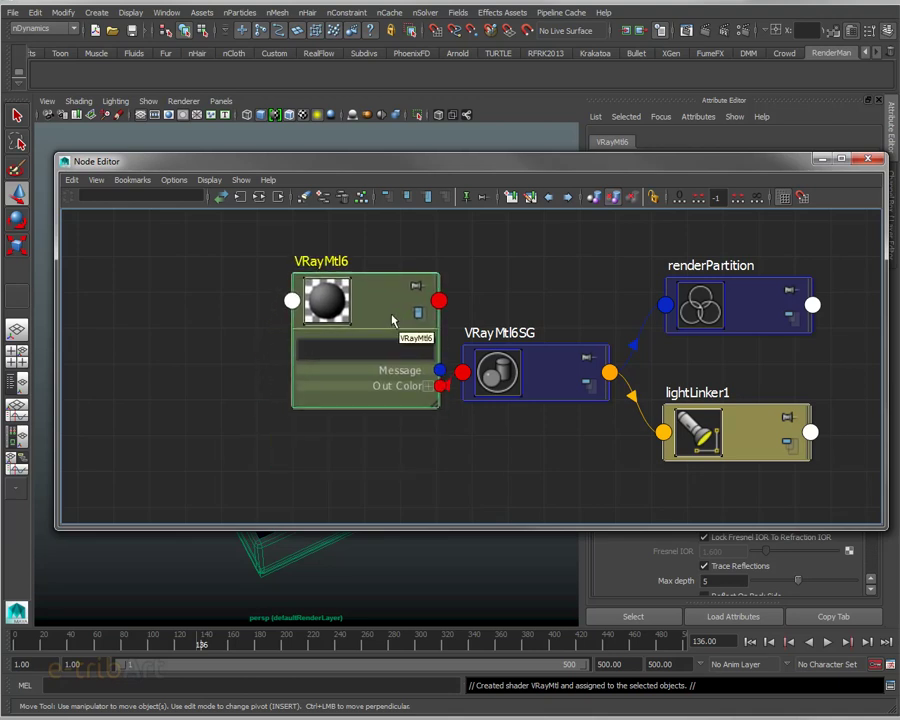
click(417, 313)
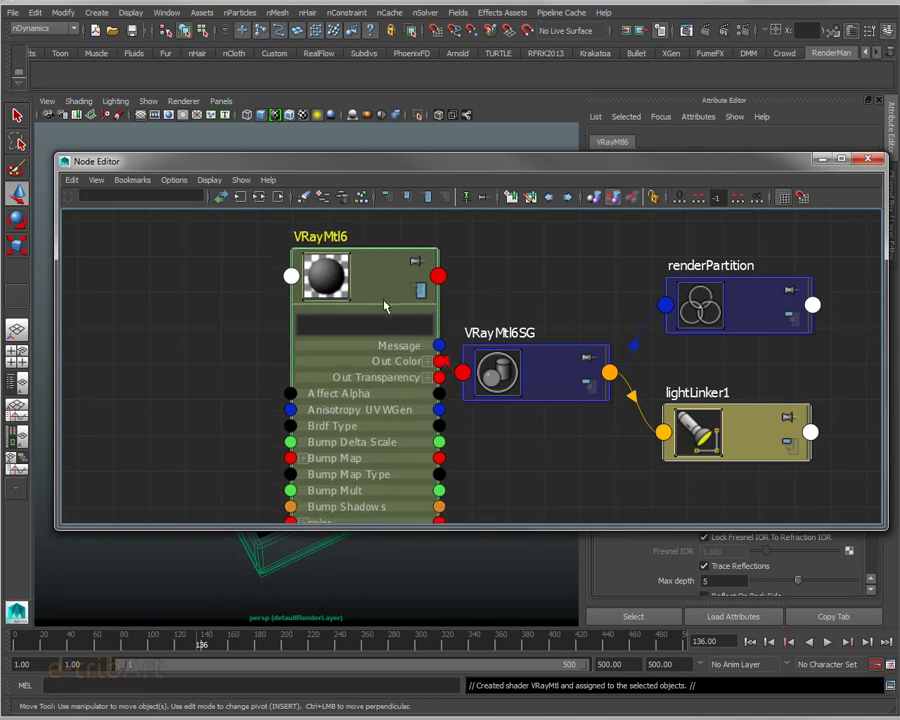
drag(424, 530, 424, 651)
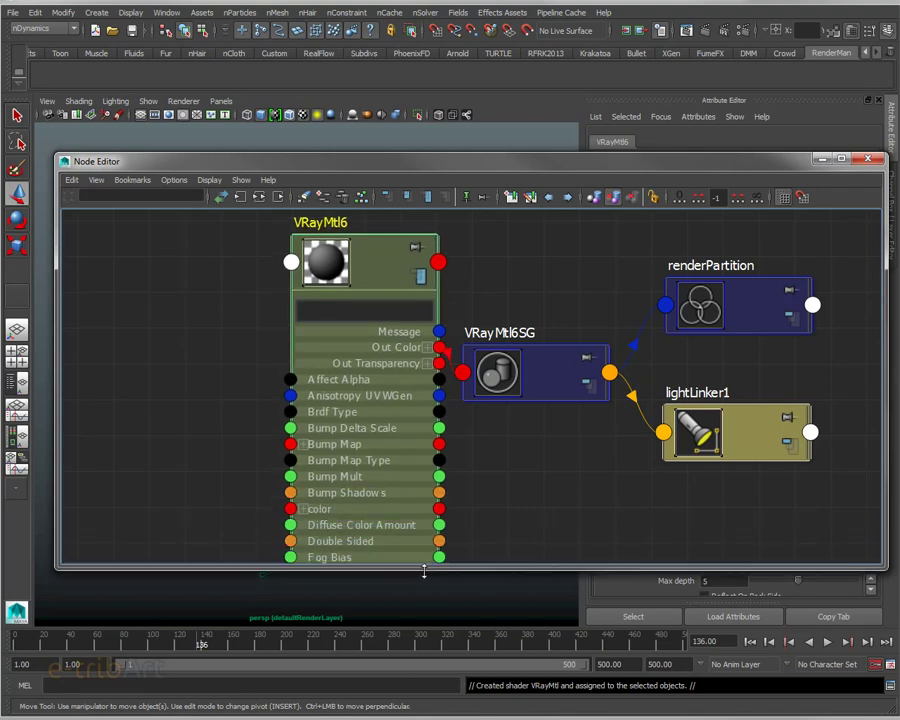
drag(408, 279, 420, 257)
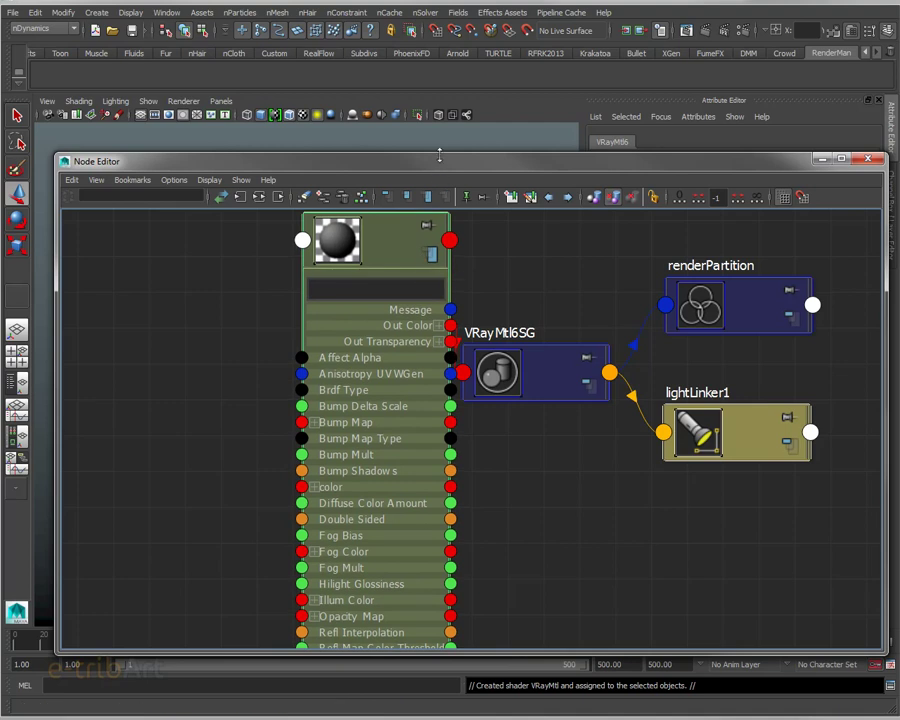
drag(439, 155, 439, 49)
mouse_move(388, 132)
mouse_down()
mouse_move(410, 124)
mouse_move(385, 133)
mouse_up()
drag(494, 250, 534, 215)
drag(422, 159, 444, 158)
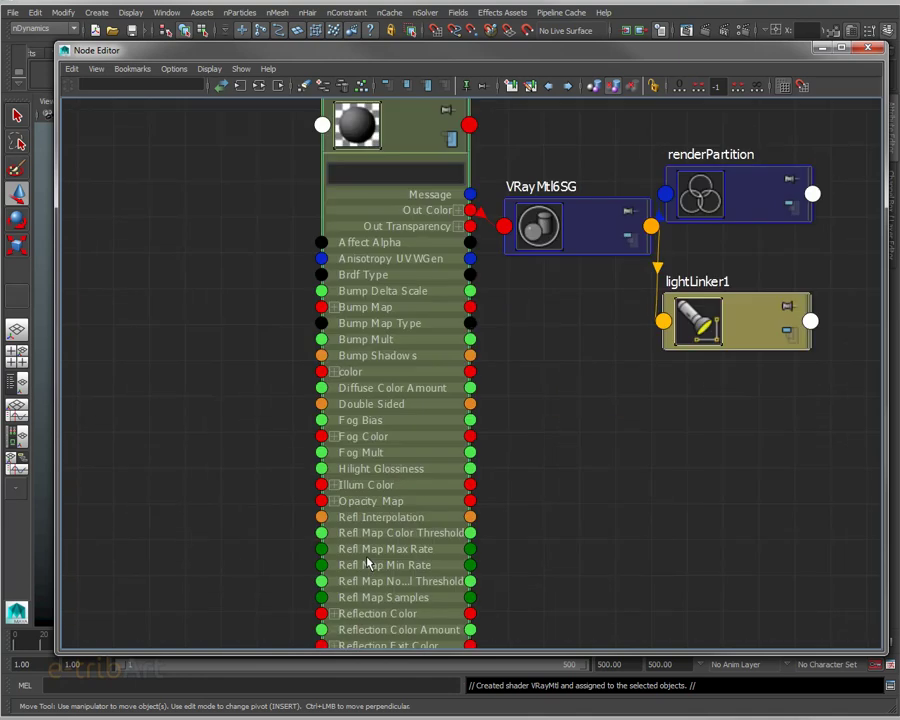
scroll(367, 562, up, 2)
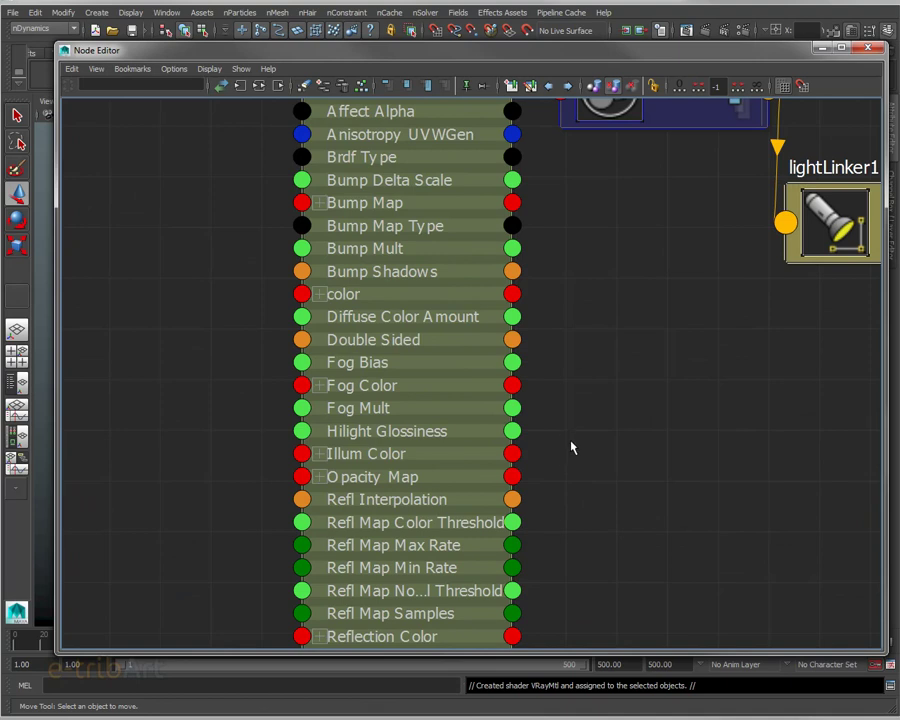
right_drag(566, 507, 564, 488)
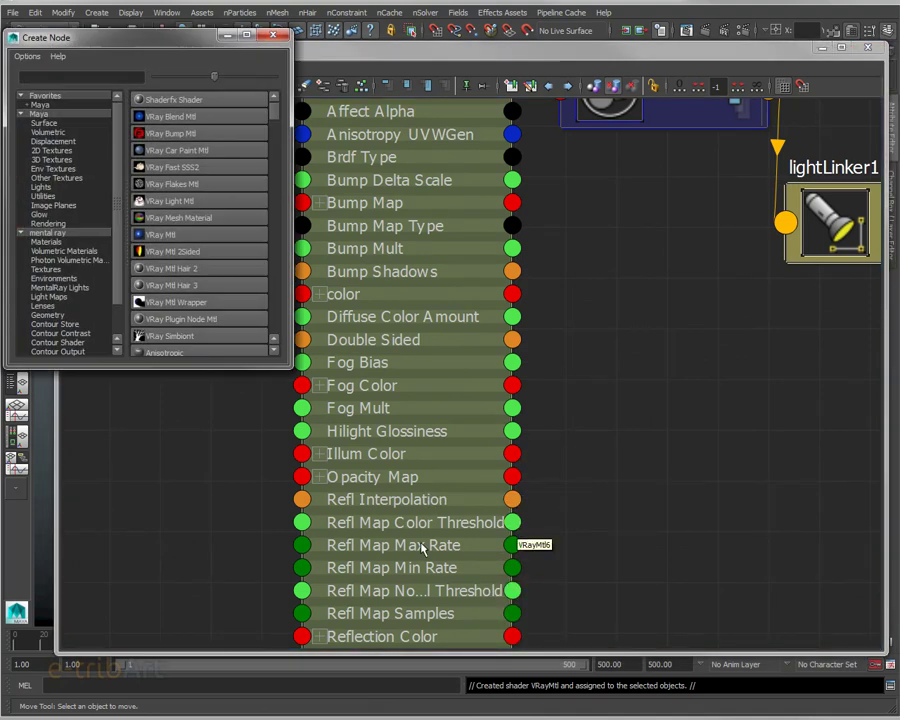
Step: Create a Checker node from the 2D Textures list in Create Node
drag(187, 44, 738, 68)
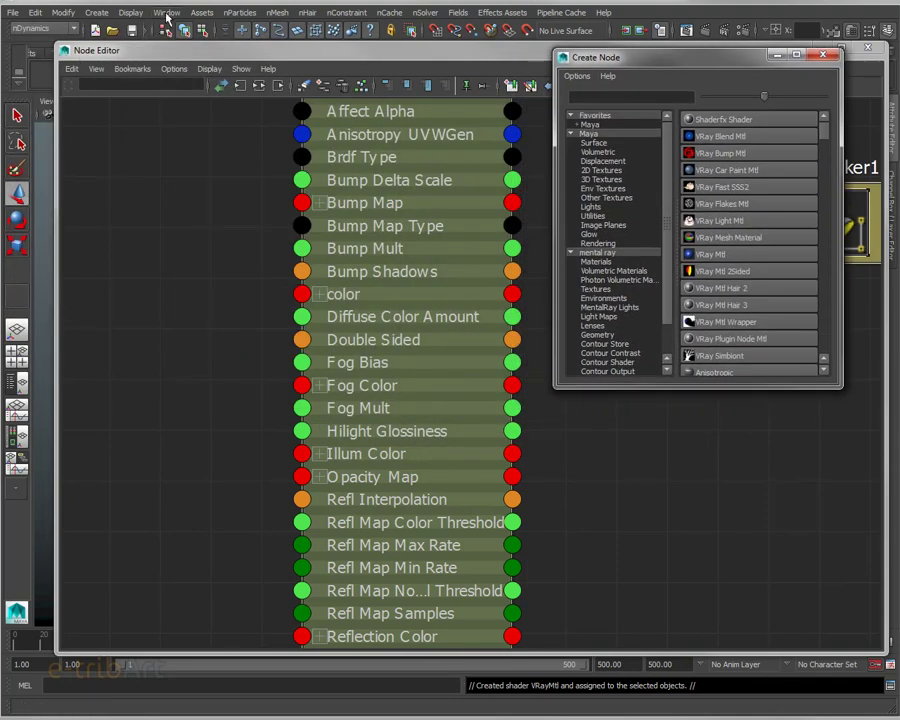
click(166, 12)
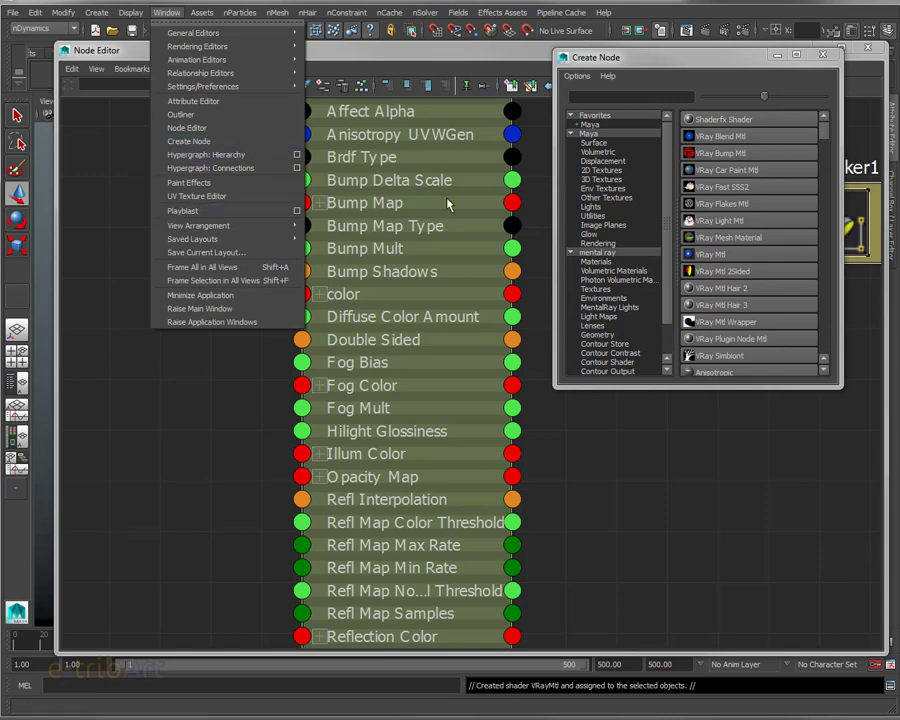
click(465, 40)
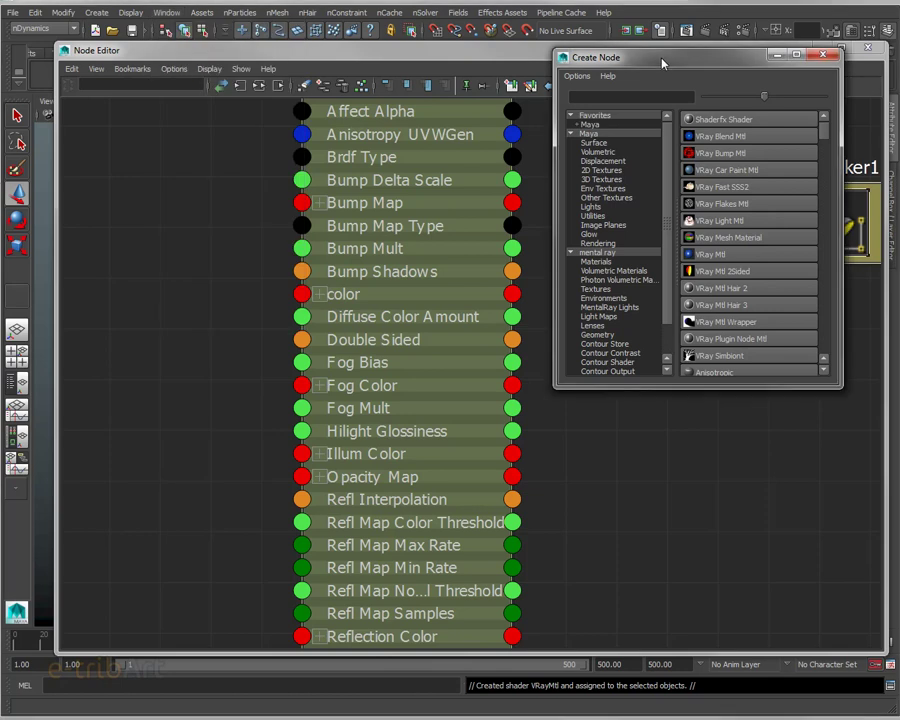
click(598, 172)
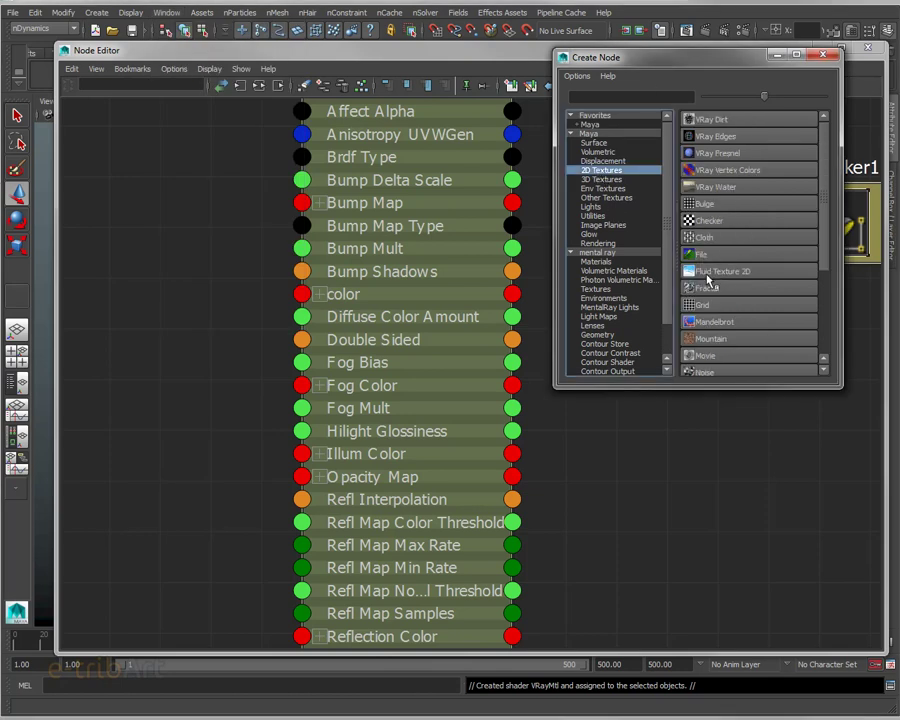
click(705, 222)
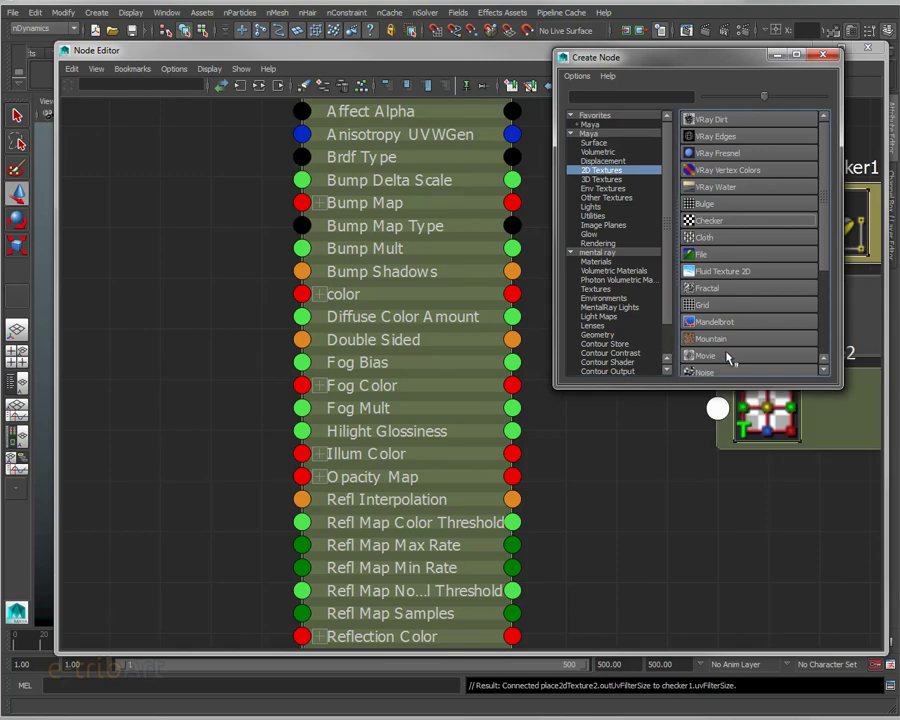
click(823, 54)
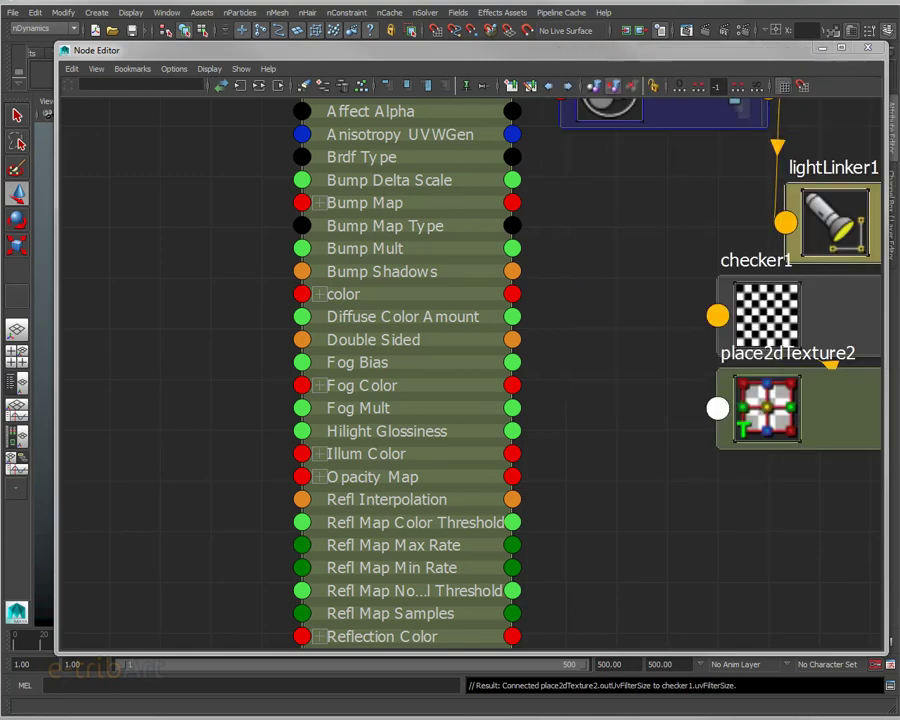
Step: Place checker1 and place2dTexture2 left of VRayMtl6, with checker1 fully expanded
drag(756, 312, 220, 312)
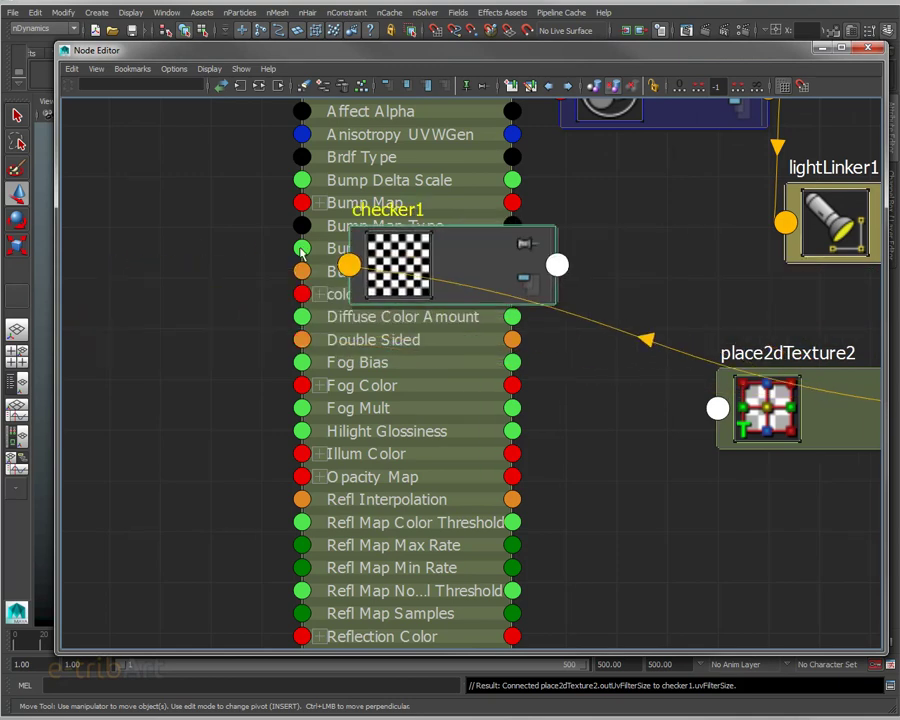
drag(220, 312, 100, 270)
drag(765, 408, 105, 425)
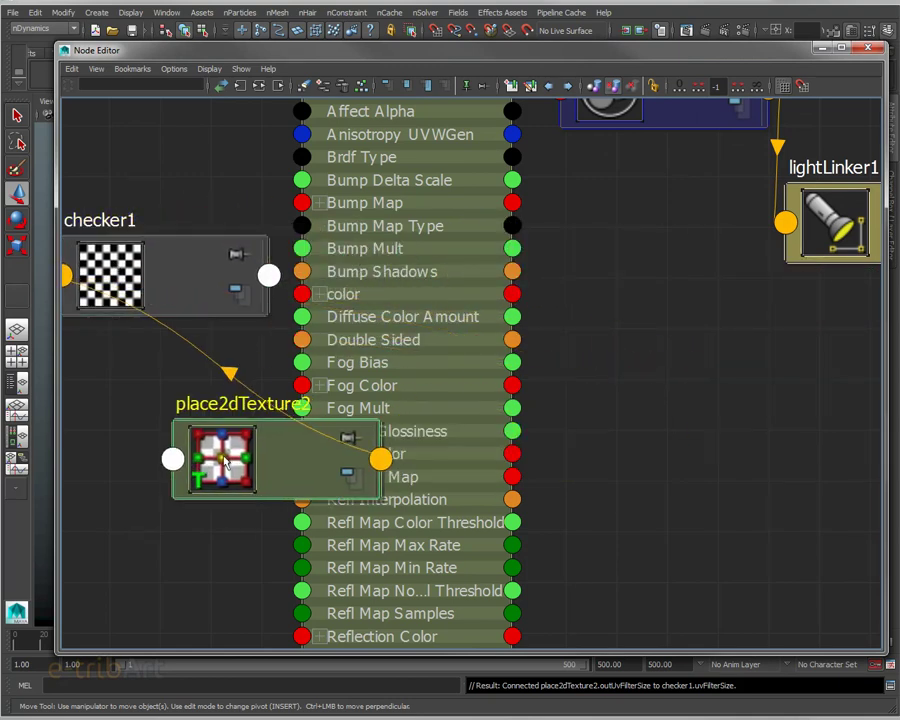
scroll(300, 338, down, 5)
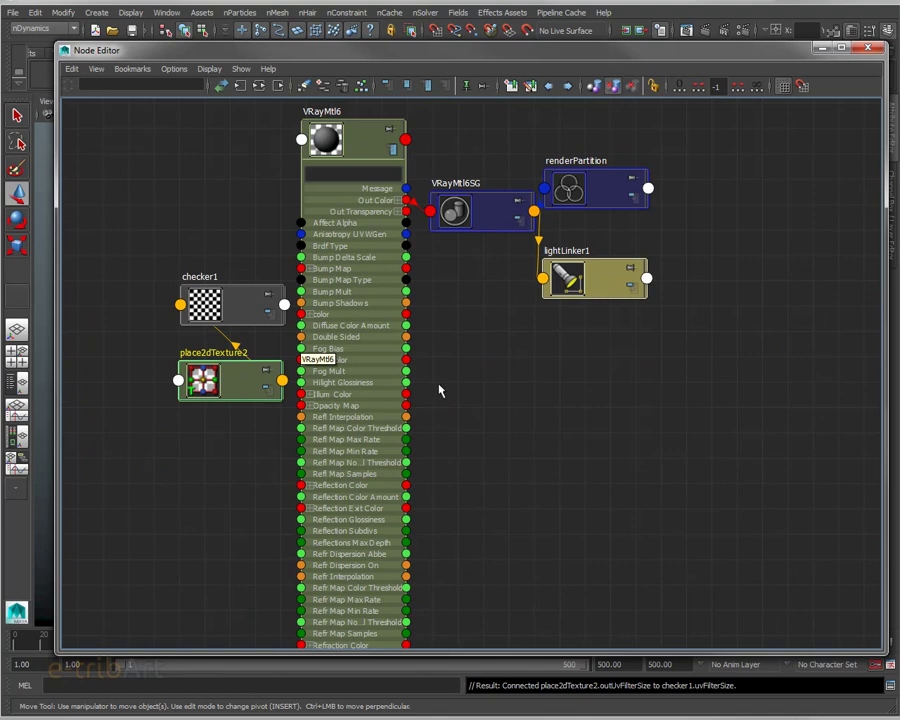
alt+middle_drag(506, 414, 643, 396)
drag(377, 372, 252, 288)
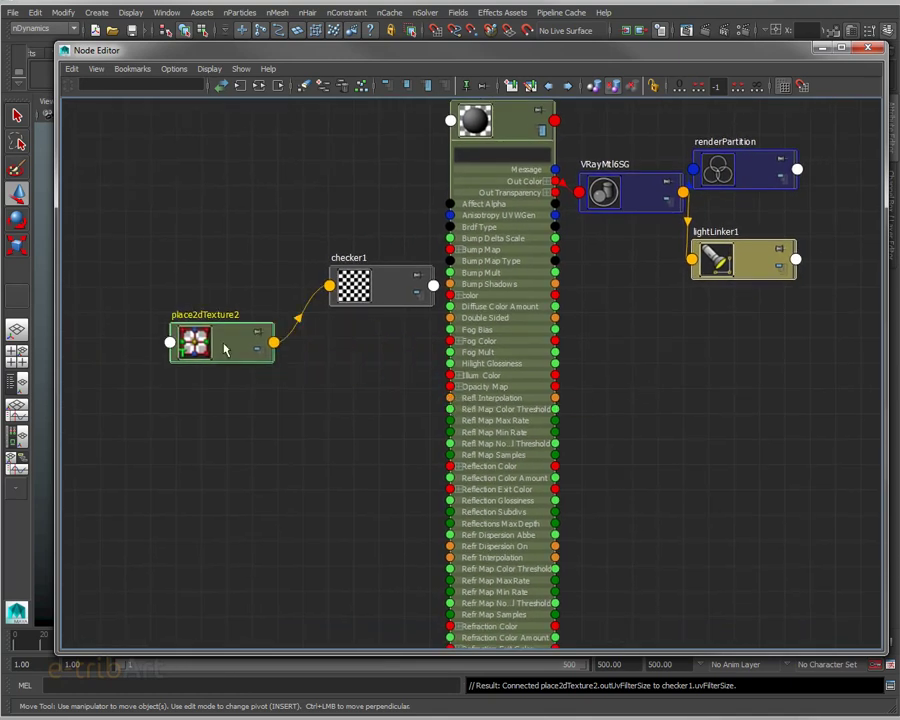
mouse_move(341, 287)
mouse_down()
mouse_move(324, 303)
mouse_move(231, 287)
mouse_up()
drag(371, 318, 341, 301)
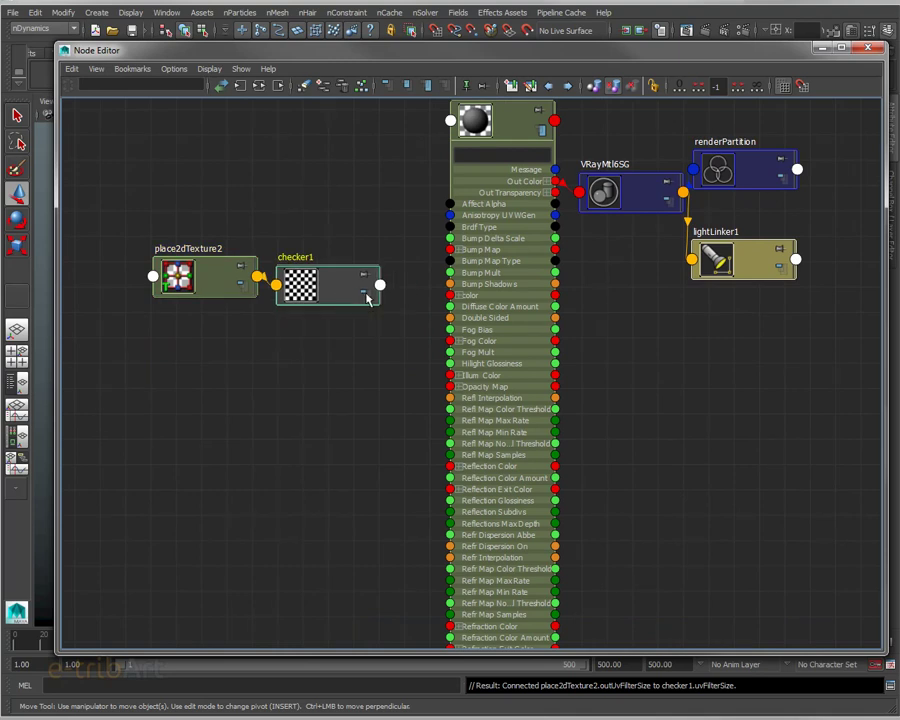
click(366, 292)
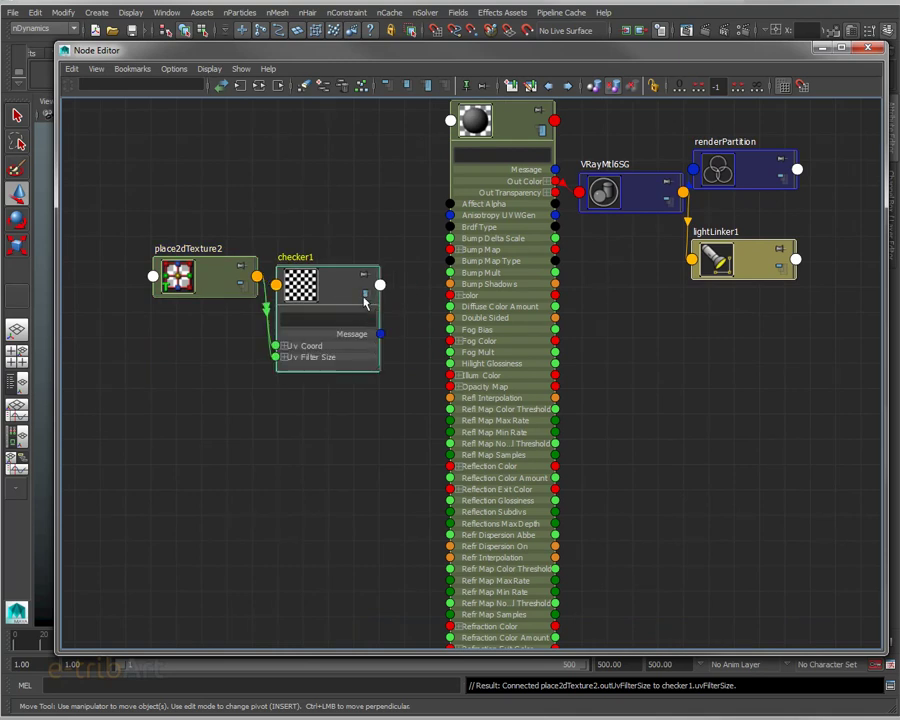
click(365, 293)
drag(340, 296, 350, 210)
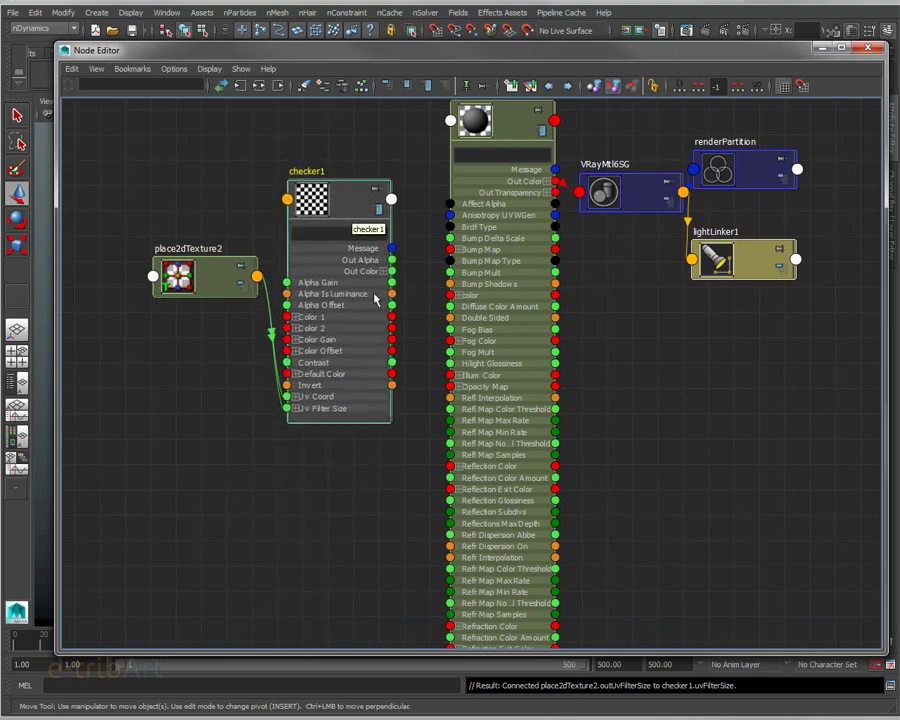
drag(205, 272, 141, 299)
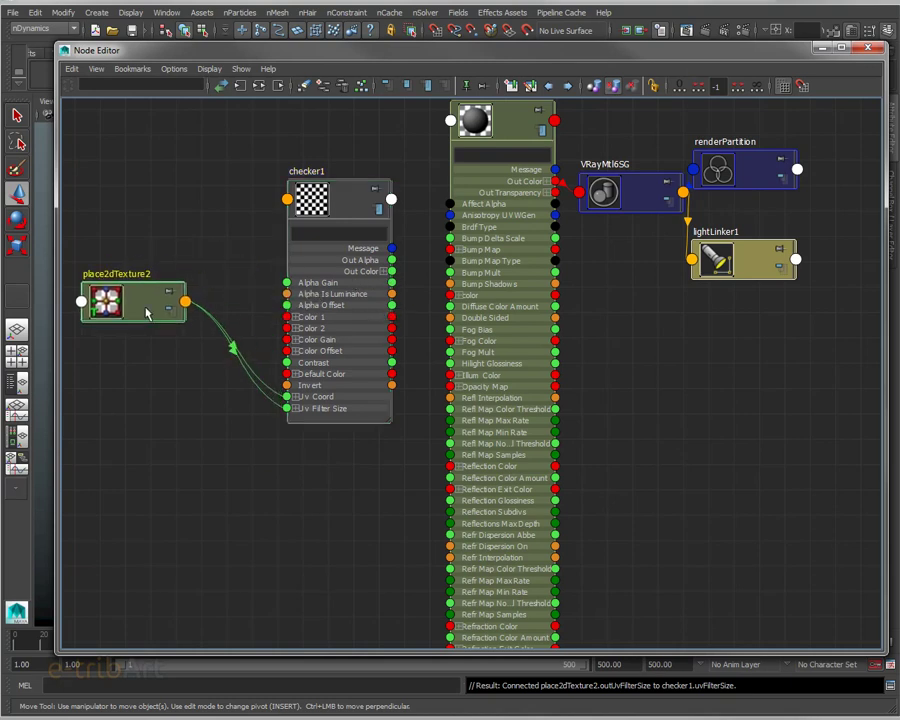
Step: Wire checker1's Out Color into VRayMtl6's diffuse color port
scroll(335, 293, up, 3)
scroll(320, 288, down, 1)
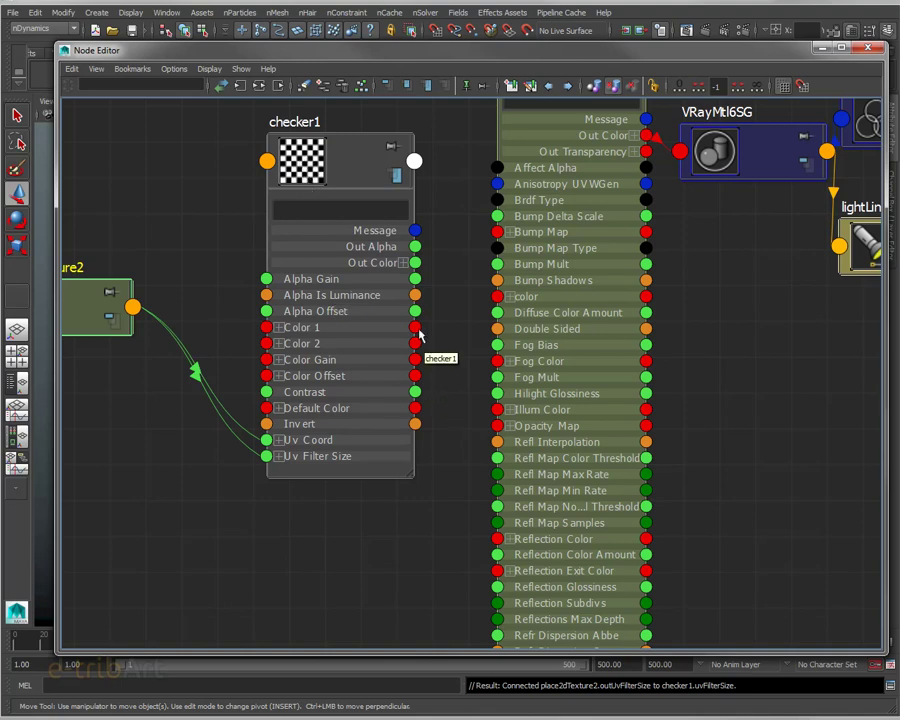
click(403, 263)
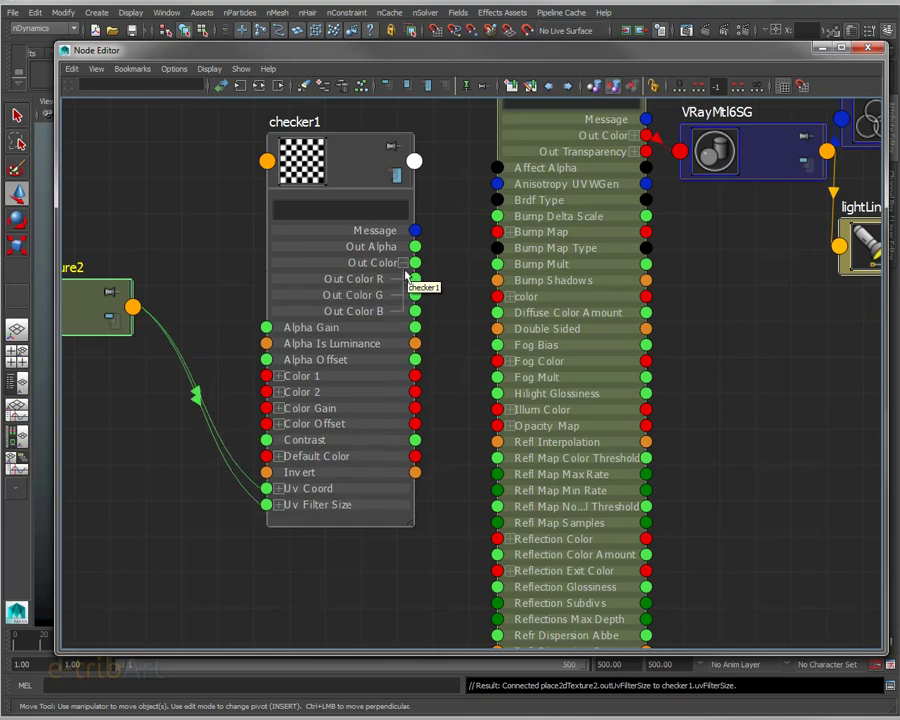
click(403, 264)
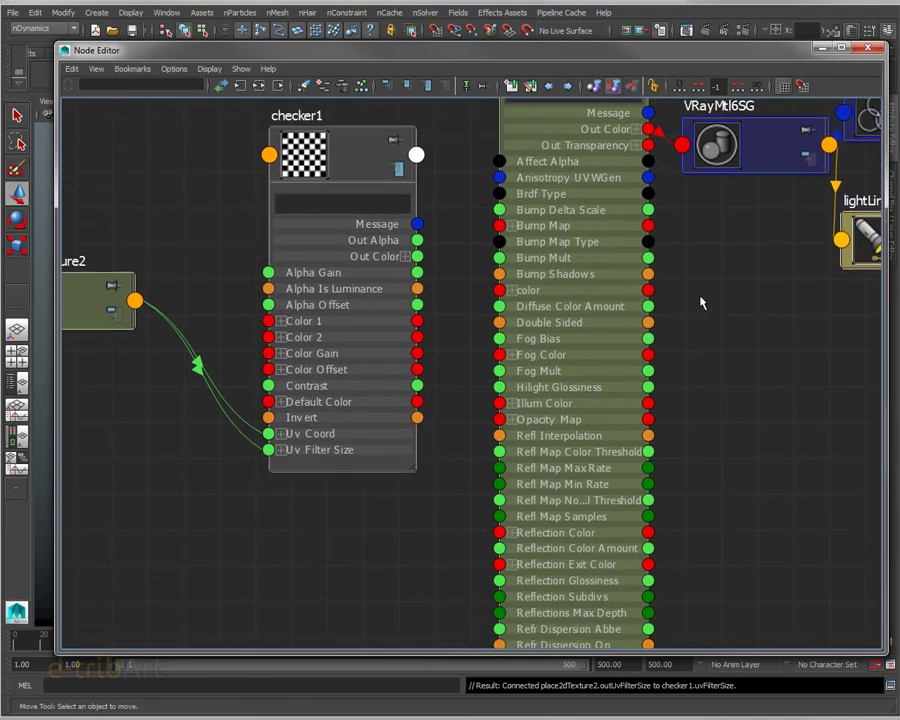
mouse_move(701, 302)
alt+middle_down()
mouse_move(706, 211)
mouse_move(709, 321)
alt+middle_up()
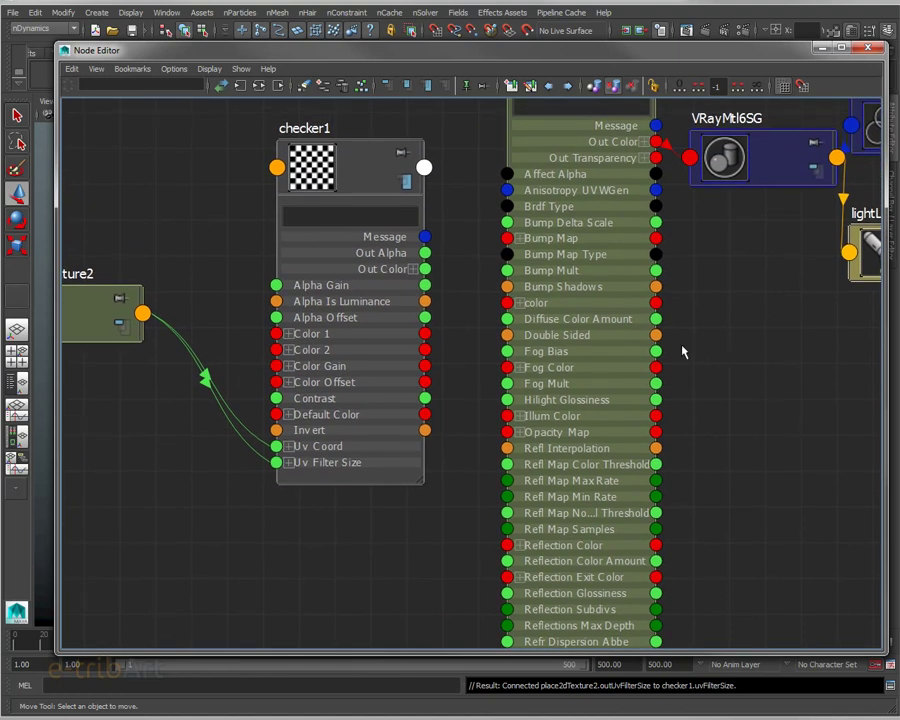
click(516, 305)
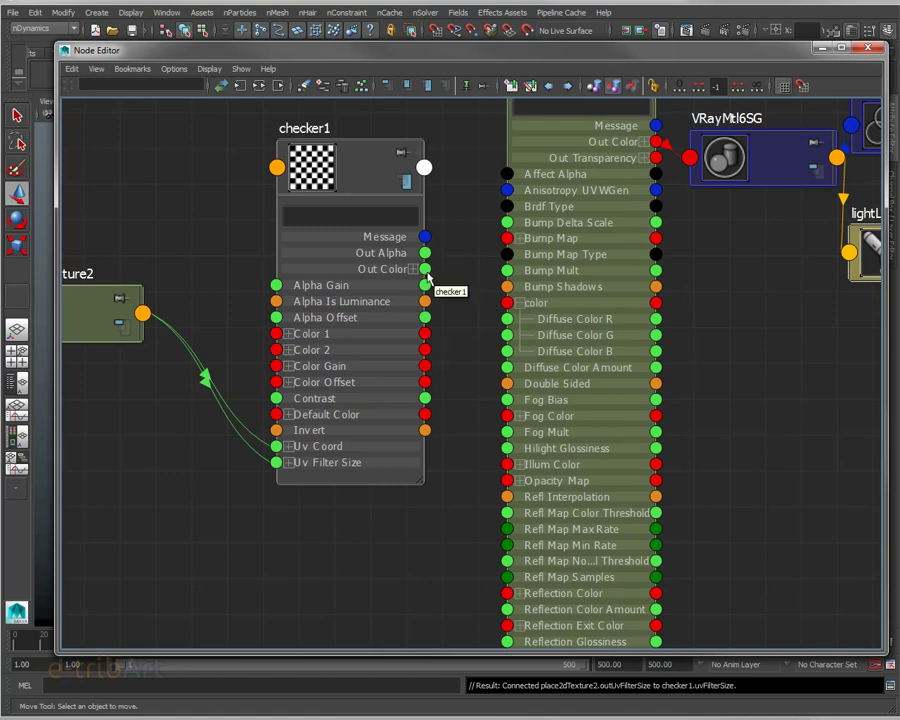
drag(425, 269, 508, 304)
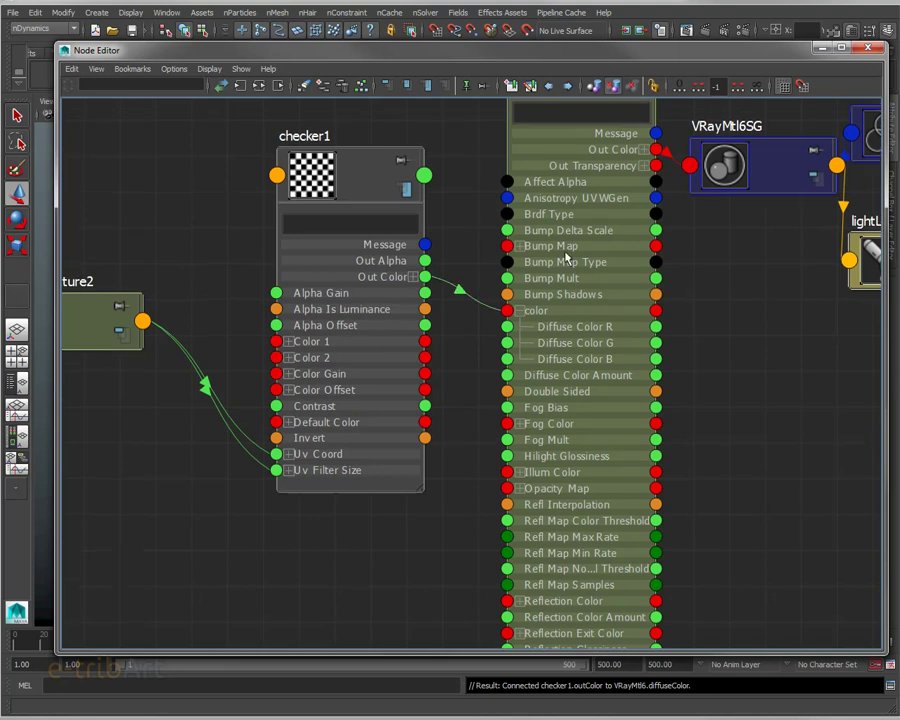
alt+middle_drag(578, 283, 574, 379)
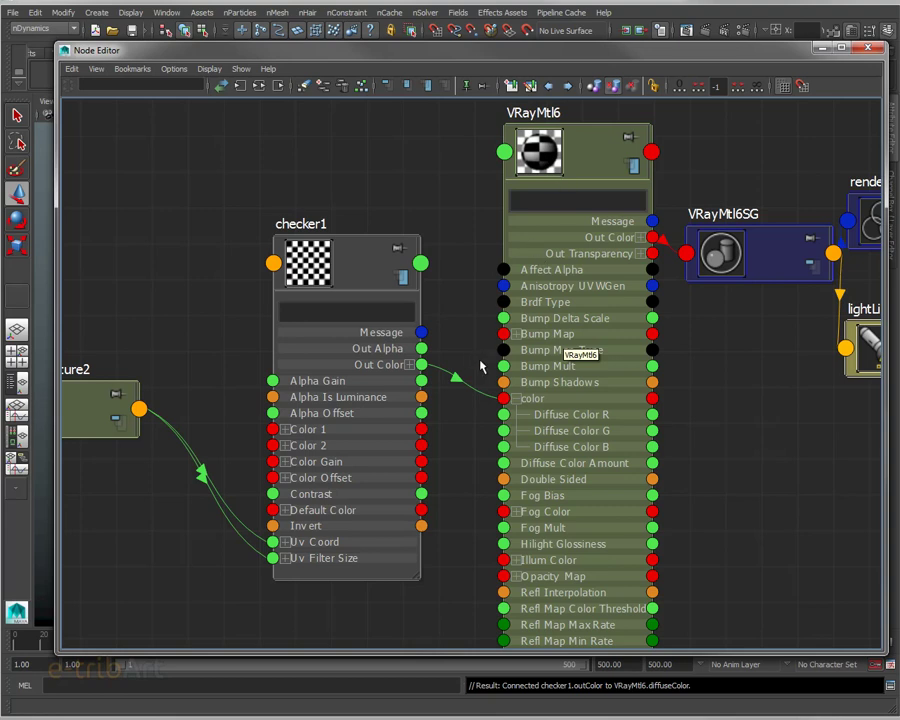
Step: Marquee-select the checker1-to-VRayMtl6 color wire and delete it
click(409, 365)
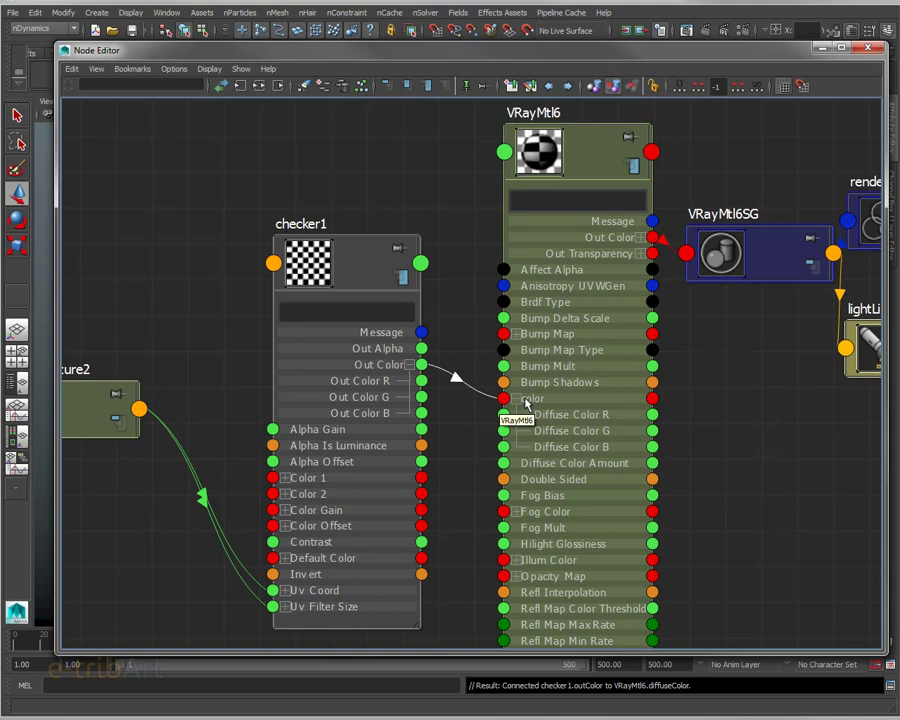
key(a)
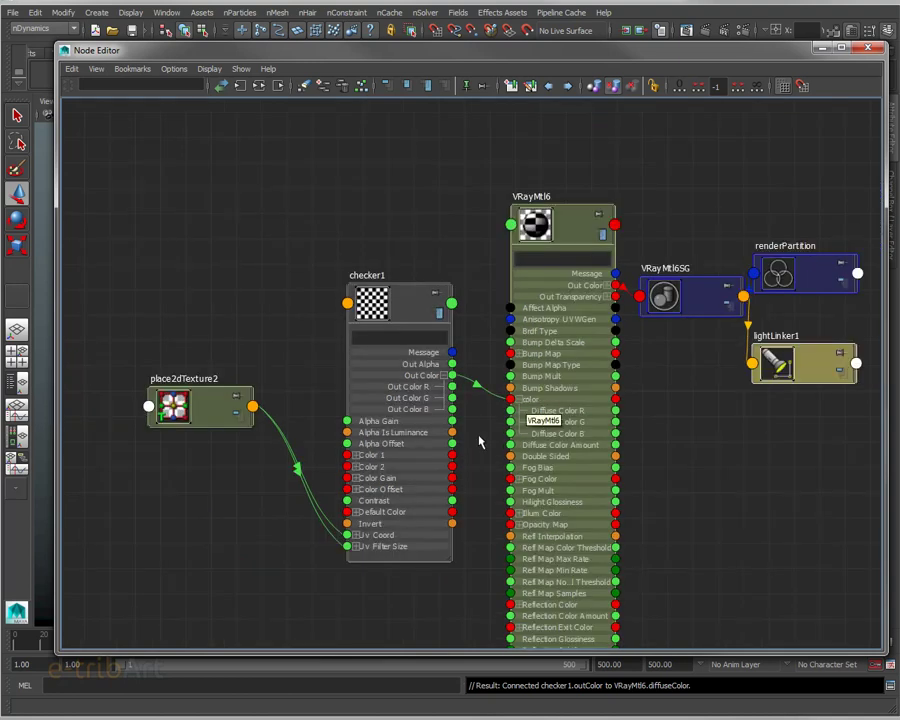
scroll(476, 414, up, 1)
scroll(465, 360, up, 2)
mouse_move(460, 338)
alt+middle_down()
mouse_move(456, 314)
mouse_move(462, 443)
alt+middle_up()
scroll(467, 403, up, 2)
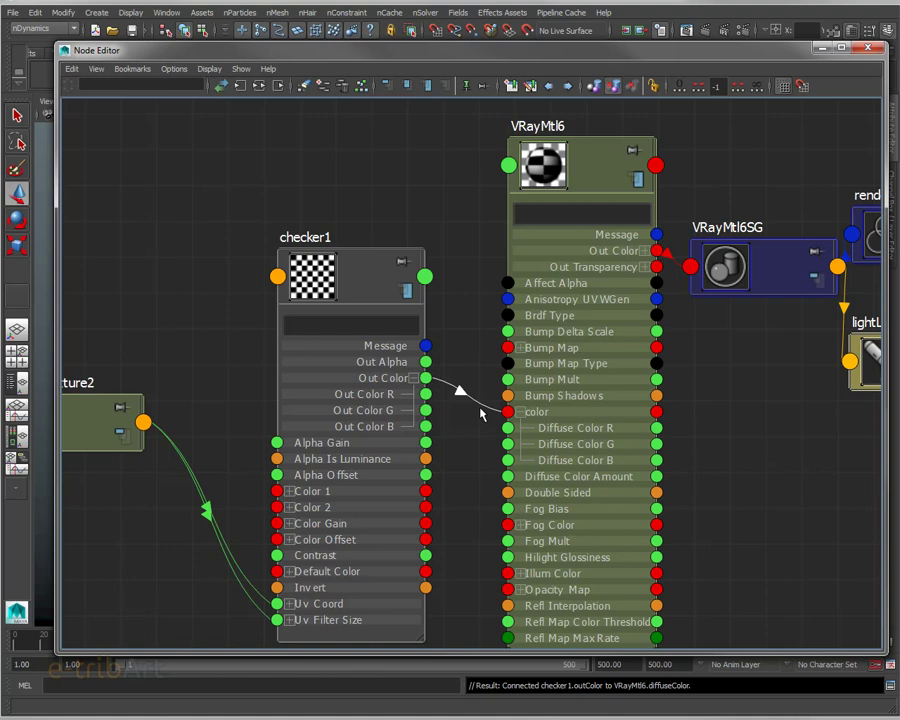
drag(357, 286, 309, 283)
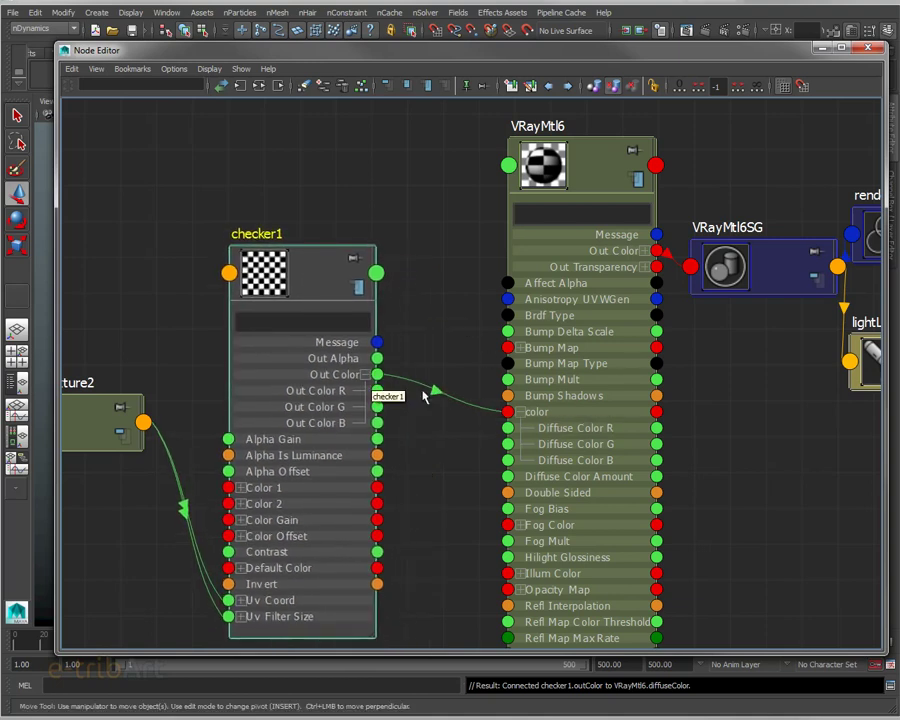
drag(428, 372, 445, 421)
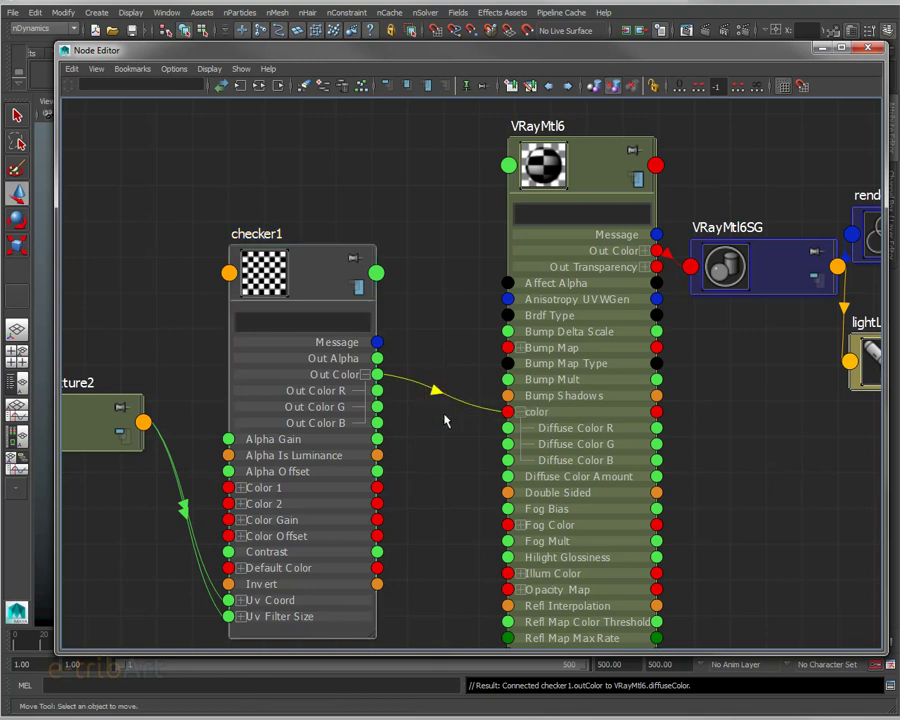
key(Delete)
scroll(566, 390, down, 3)
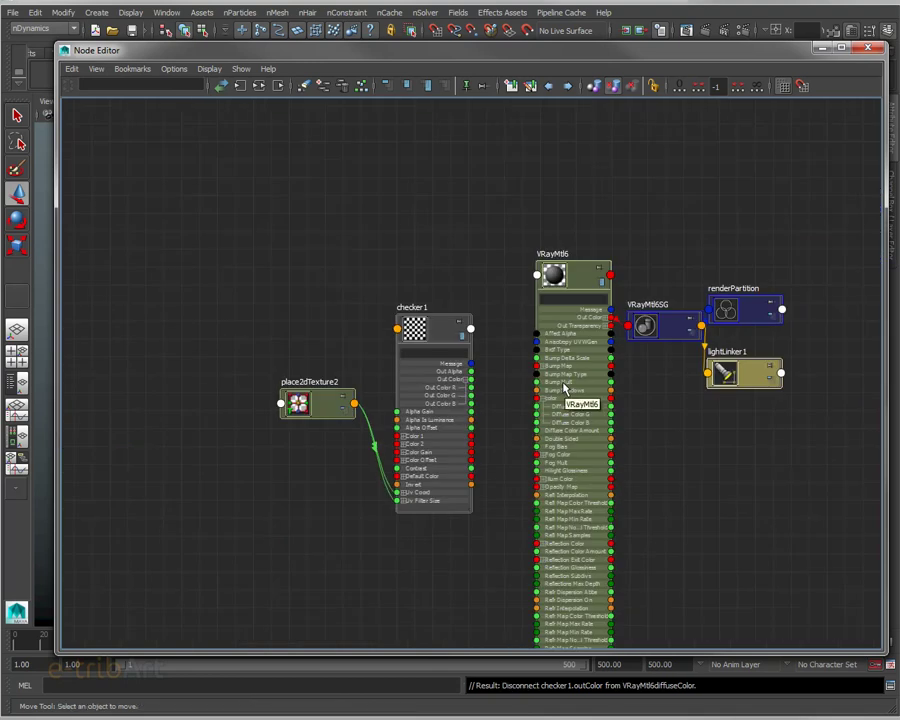
scroll(565, 388, up, 2)
Step: Select the cube and graph its input and output connections in the Node Editor
drag(320, 52, 302, 351)
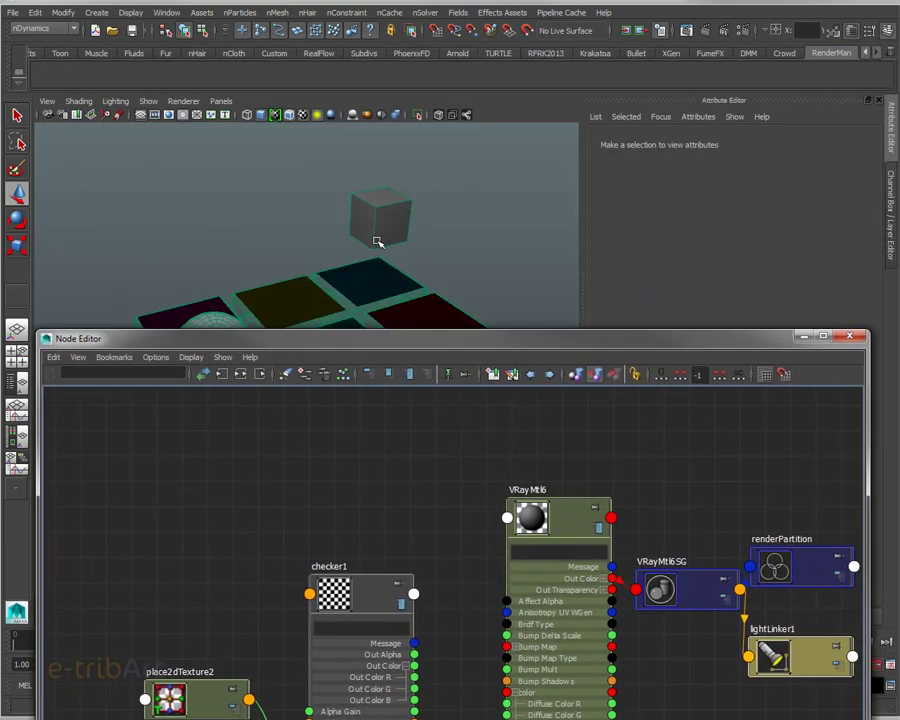
click(560, 521)
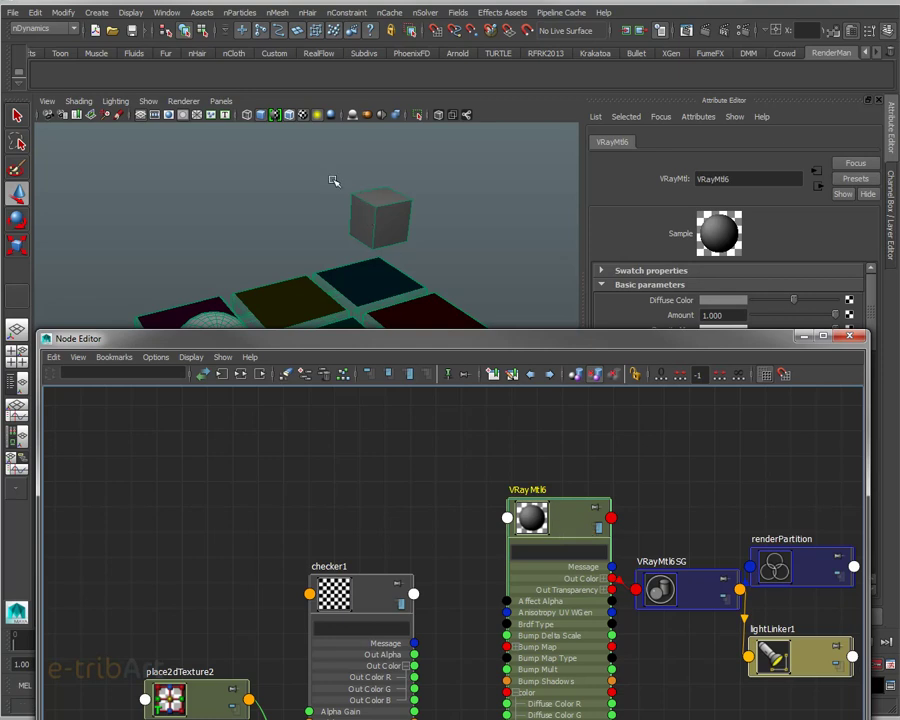
click(380, 208)
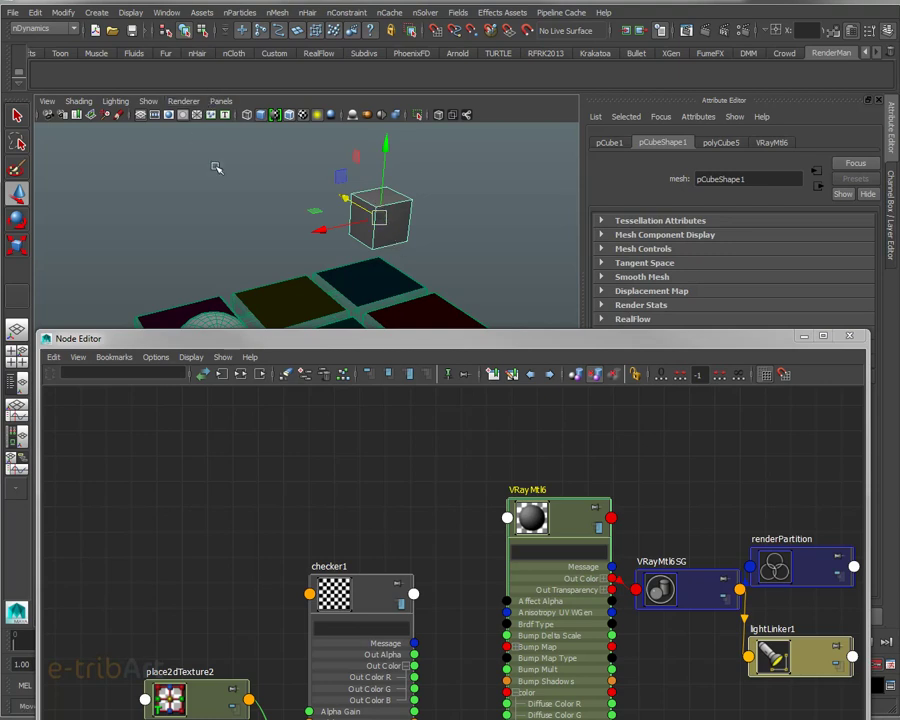
click(240, 374)
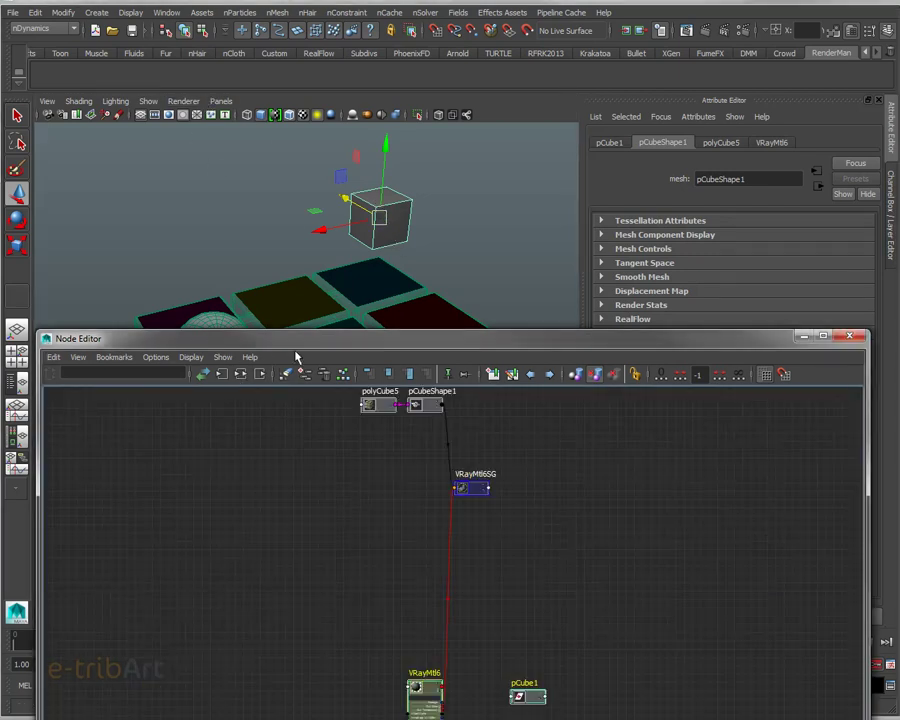
drag(310, 348, 360, 195)
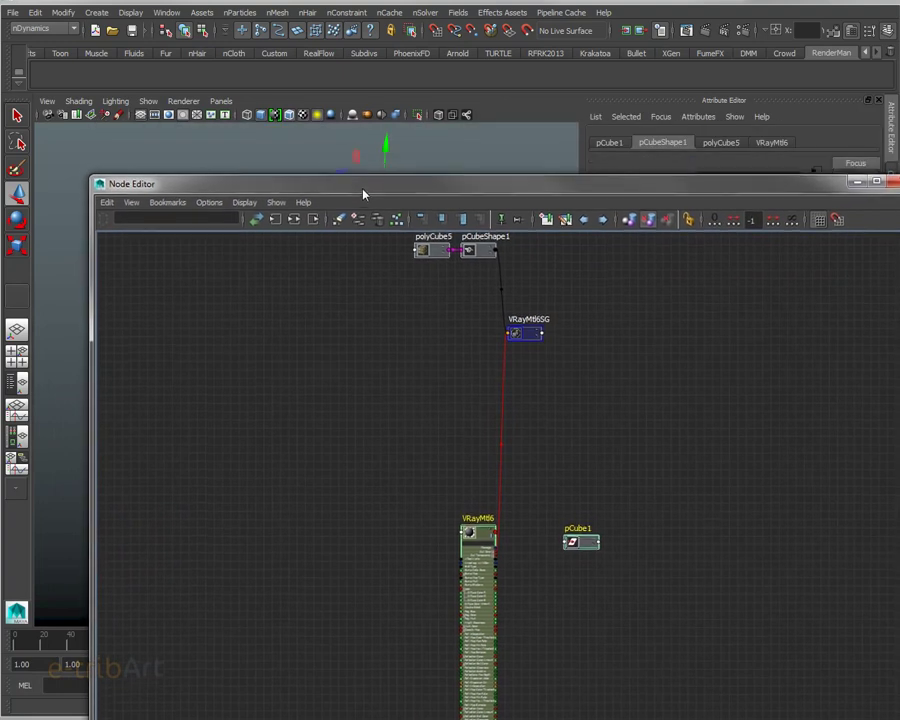
drag(578, 552, 550, 392)
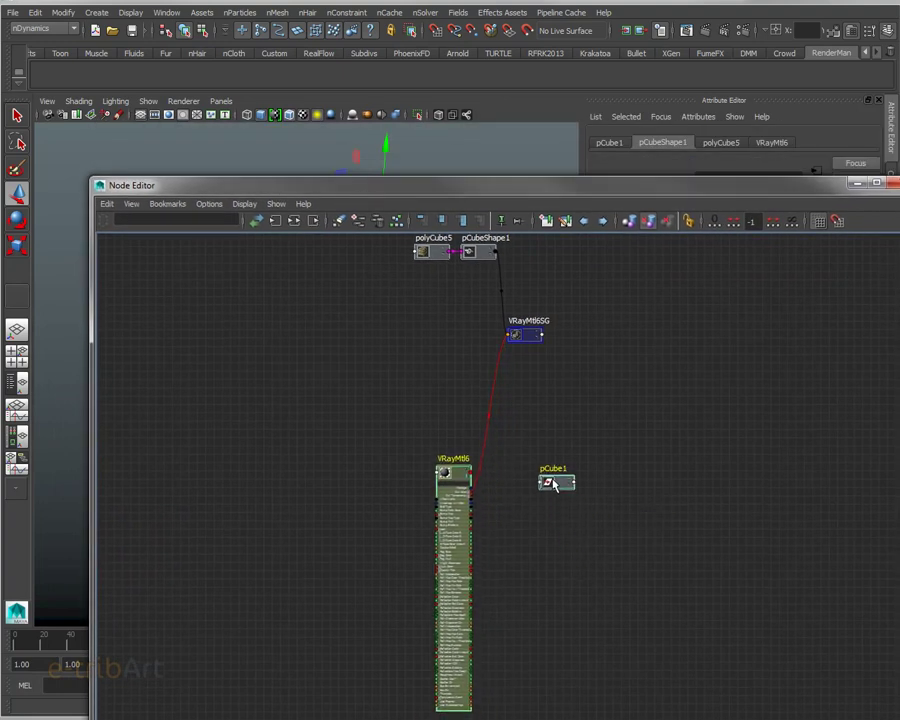
click(541, 428)
scroll(542, 457, up, 3)
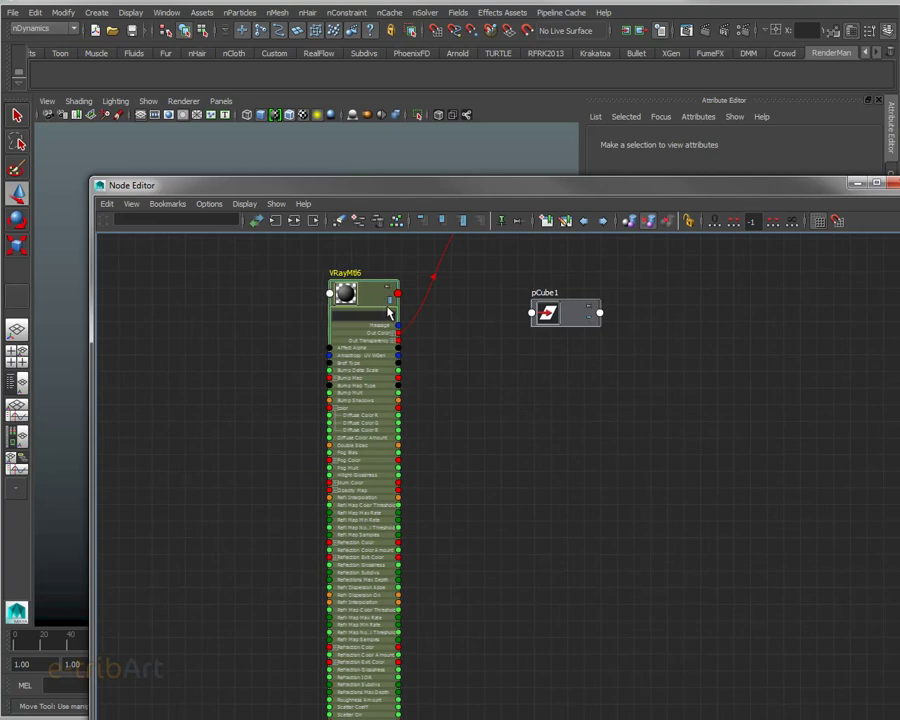
Step: Show VRayMtl6's full attribute list and place the expanded pCube1 node beside it
drag(379, 313, 408, 303)
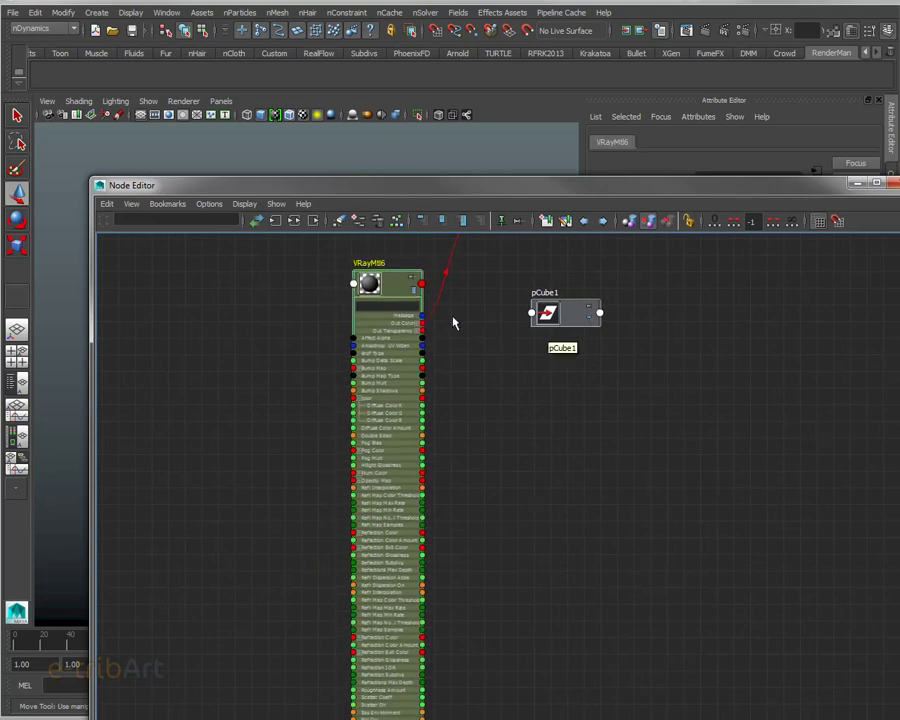
click(416, 296)
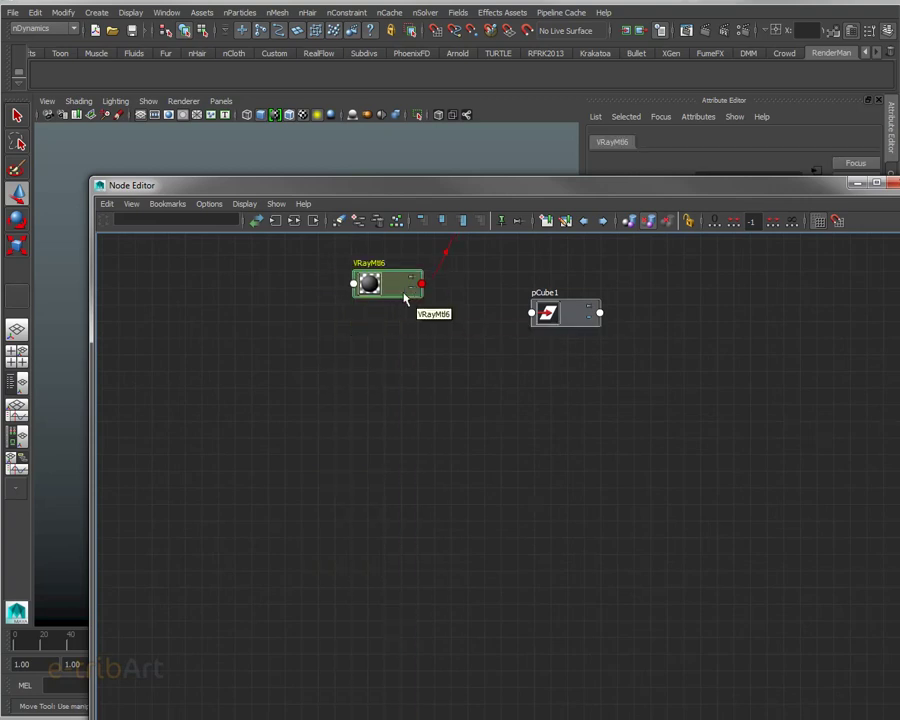
click(416, 295)
click(416, 295)
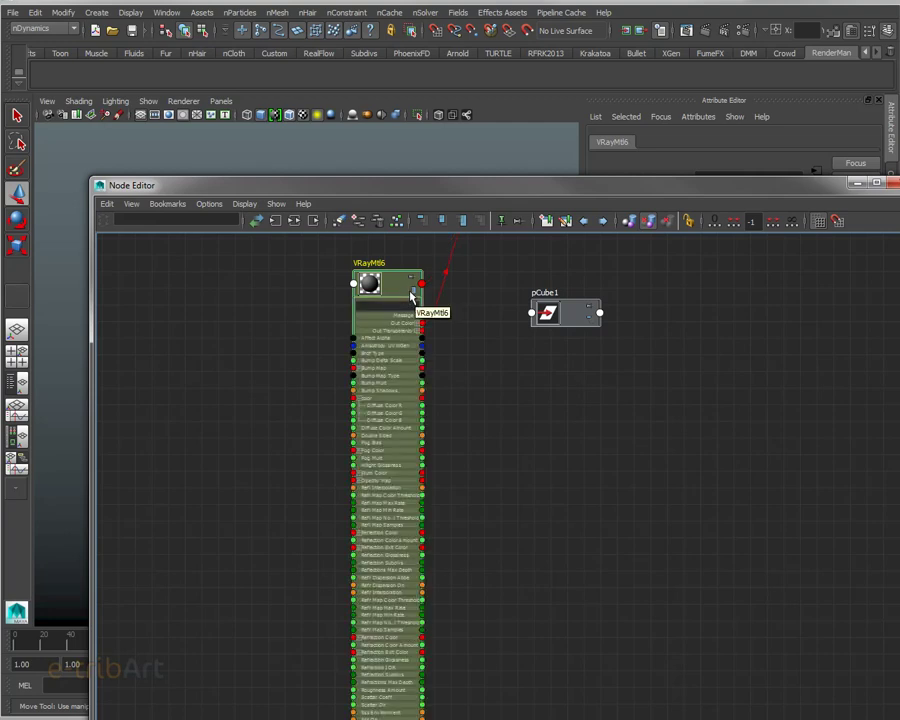
drag(414, 297, 444, 293)
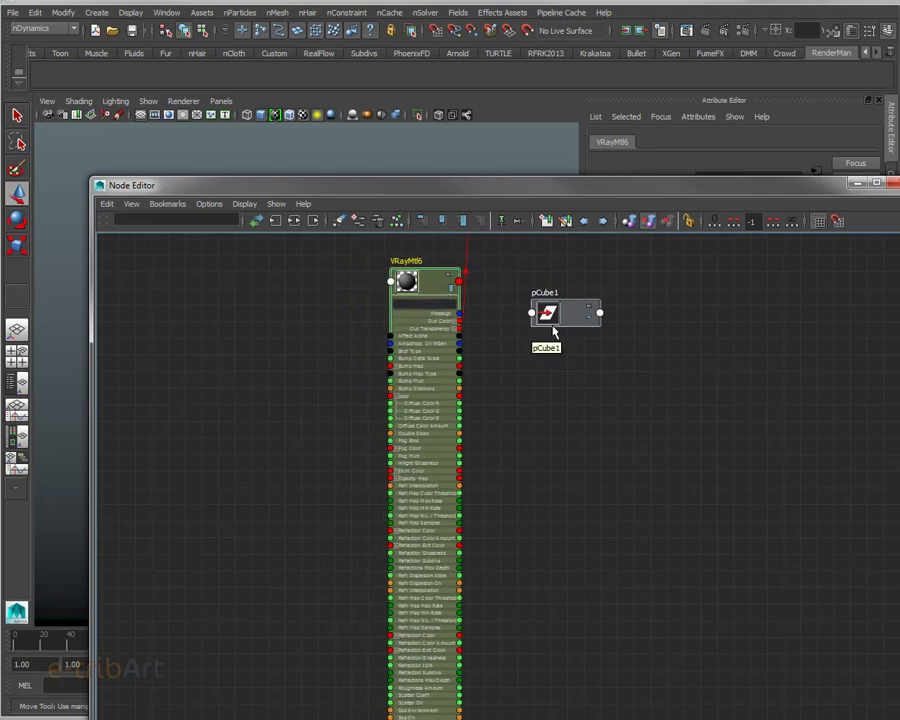
mouse_move(538, 318)
mouse_down()
mouse_move(322, 326)
mouse_move(301, 445)
mouse_up()
scroll(371, 468, up, 3)
scroll(371, 468, up, 2)
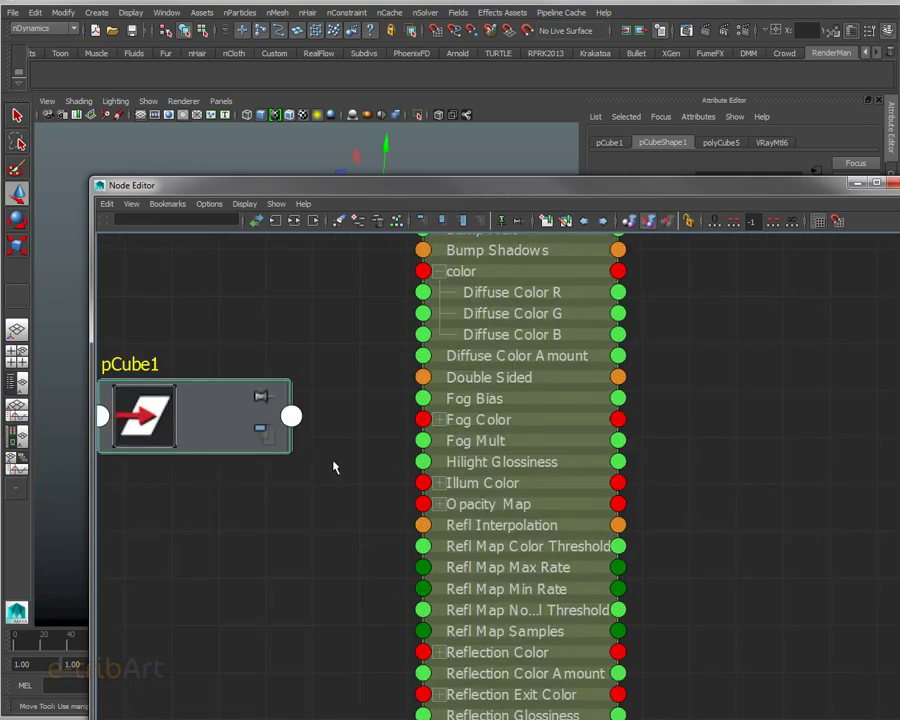
drag(228, 414, 259, 354)
click(290, 366)
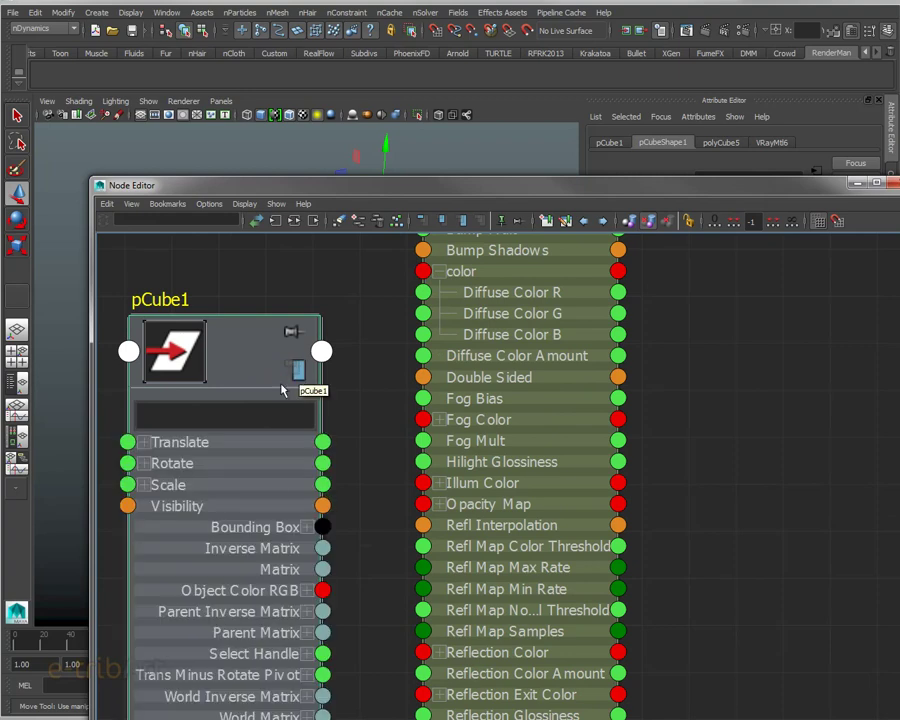
Step: Collapse VRayMtl6's color compound and connect pCube1's Translate output to it
drag(282, 384, 280, 318)
scroll(290, 490, down, 2)
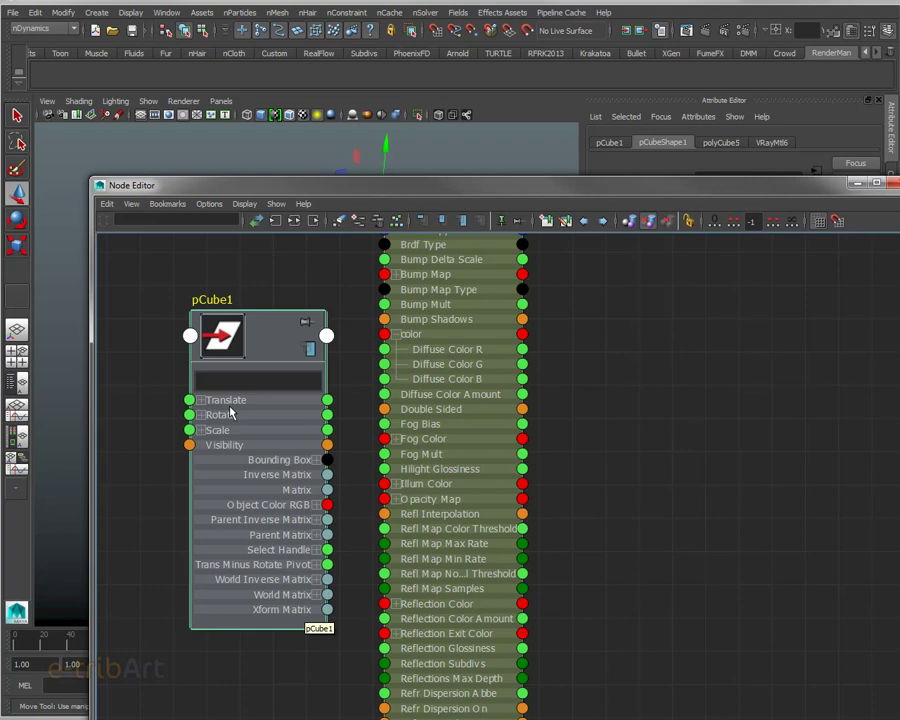
drag(229, 412, 217, 390)
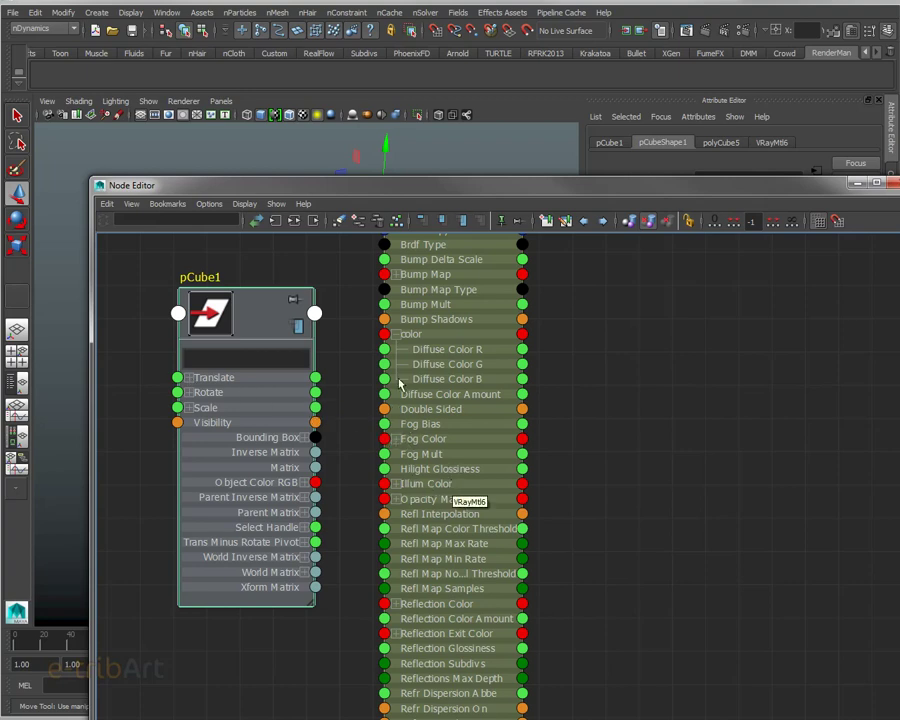
click(403, 336)
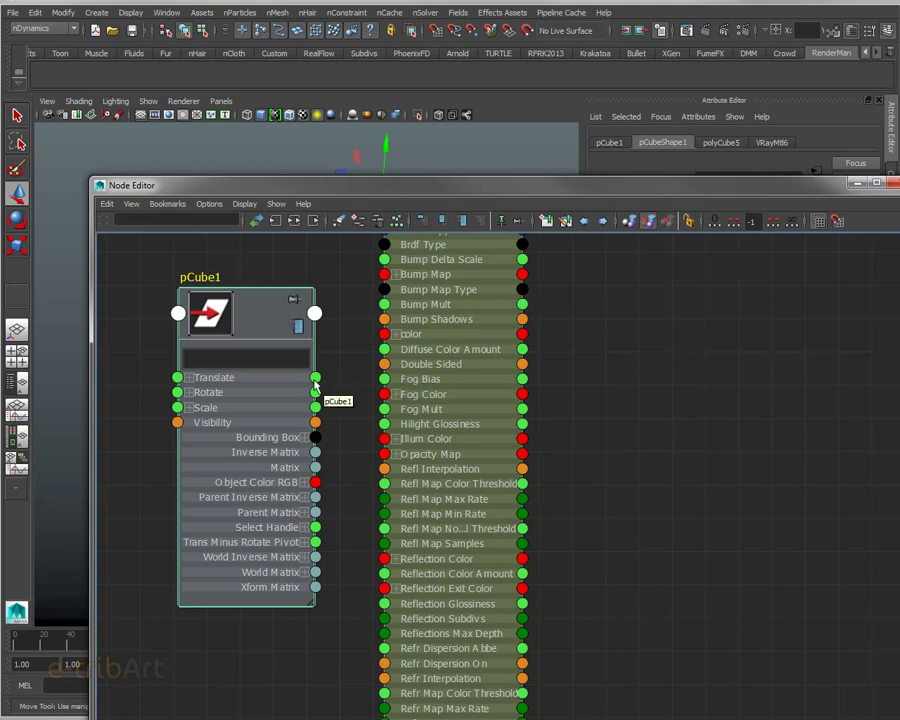
drag(315, 377, 383, 336)
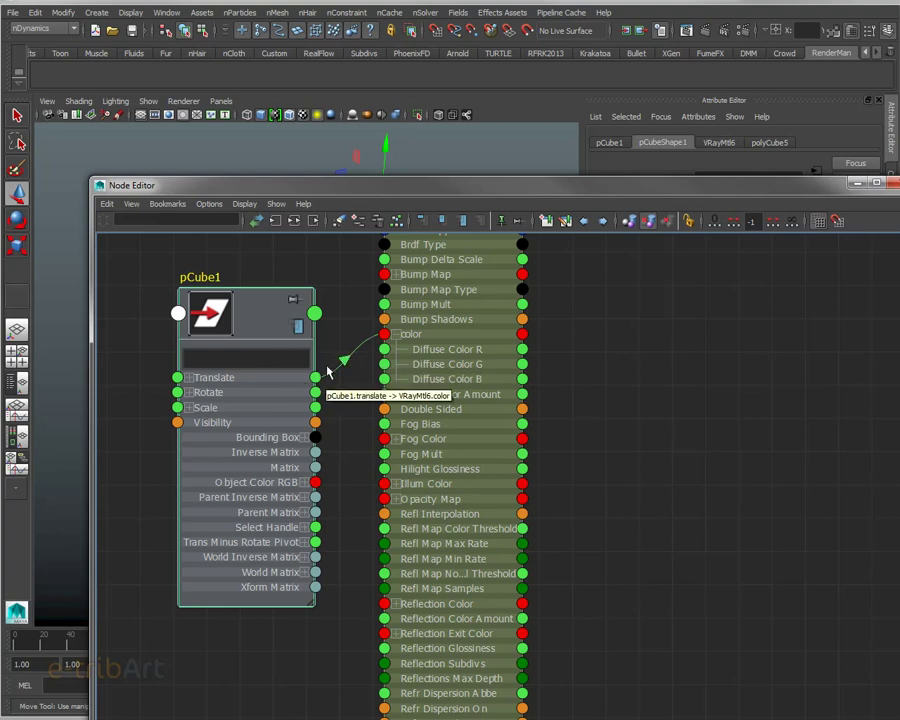
drag(407, 194, 835, 114)
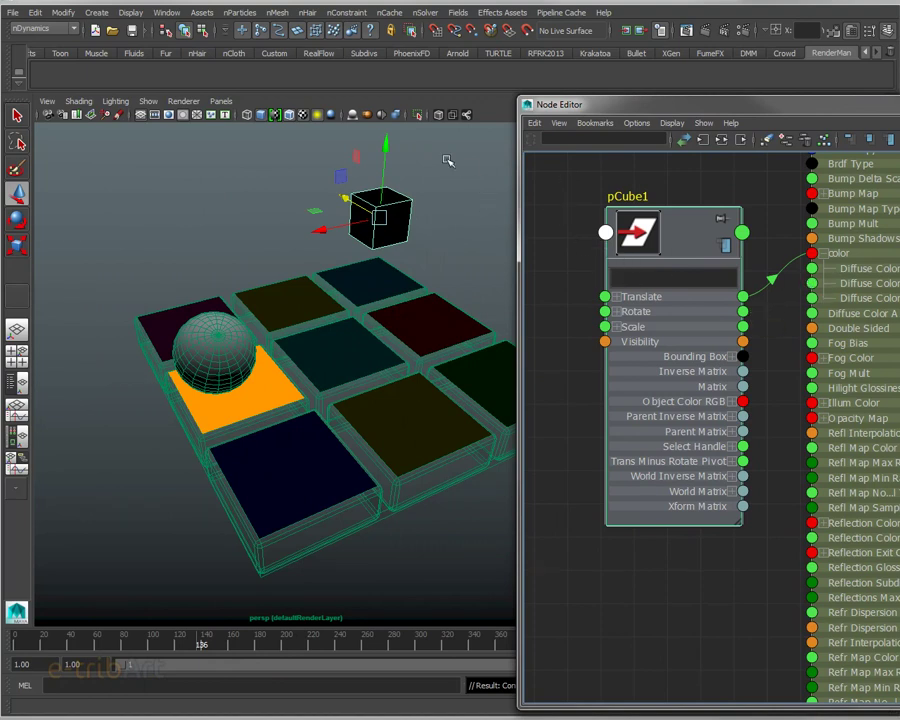
Step: Move the cube, then zero its Translate X, Y and Z in the channel values
mouse_move(385, 148)
mouse_down()
mouse_move(388, 141)
mouse_move(386, 164)
mouse_up()
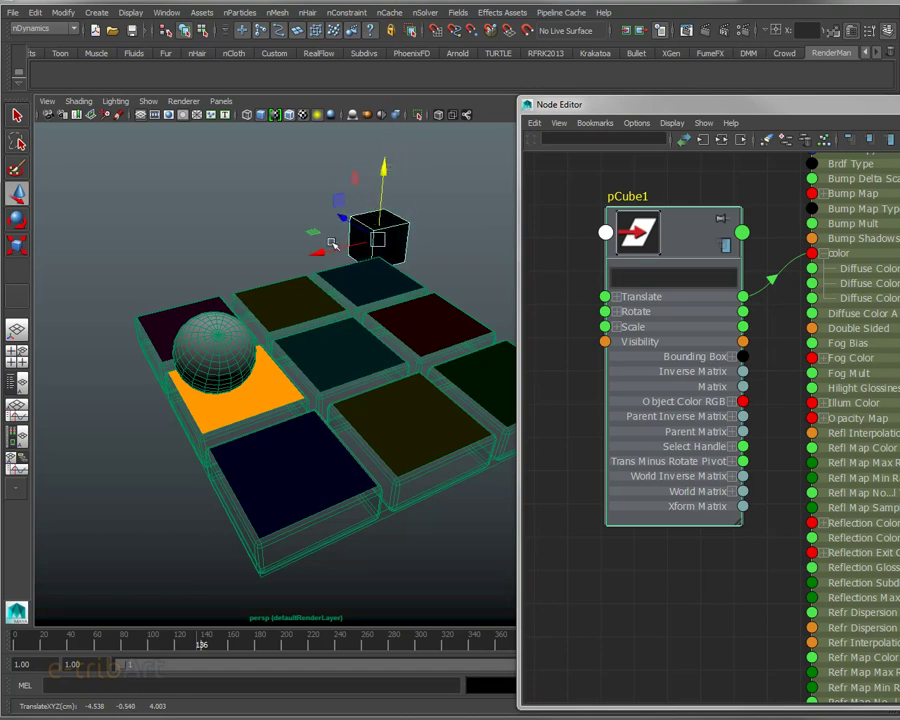
mouse_move(318, 251)
mouse_down()
mouse_move(206, 267)
mouse_move(270, 280)
mouse_move(300, 315)
mouse_up()
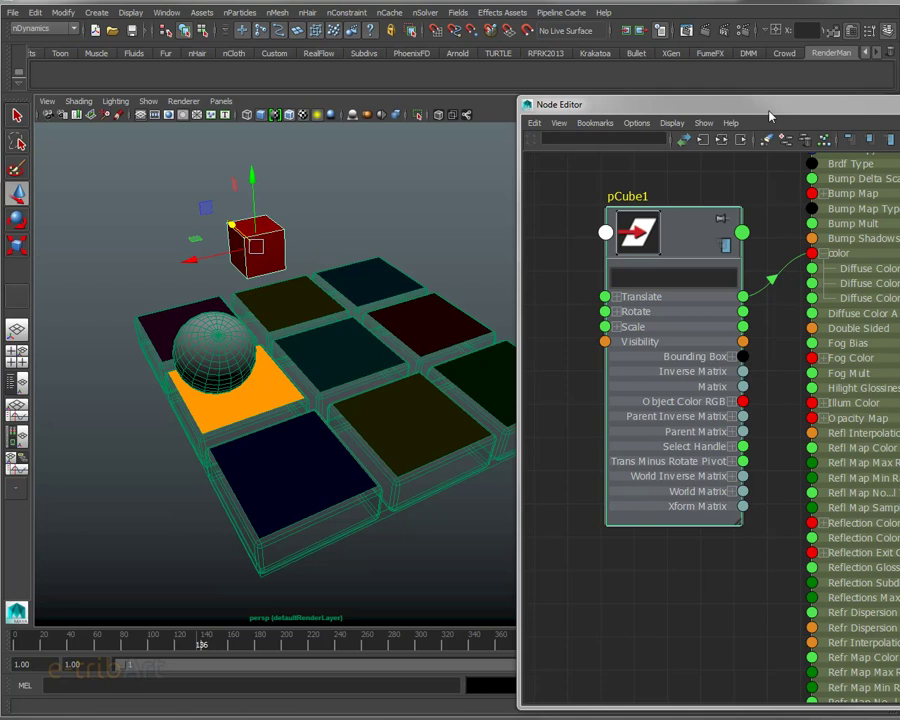
key(ctrl+a)
drag(770, 117, 687, 324)
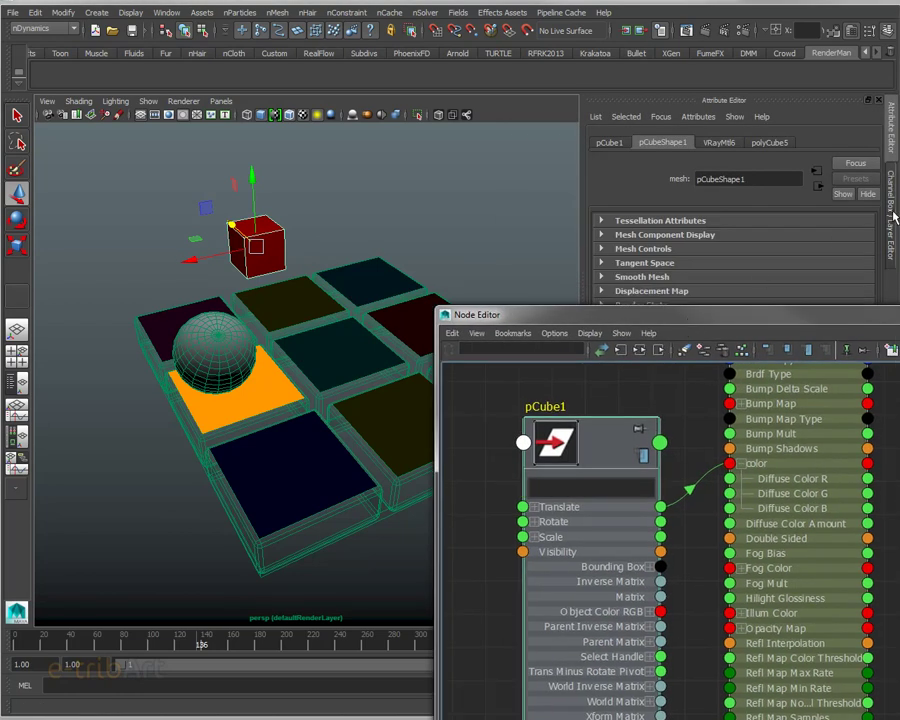
click(891, 215)
drag(850, 157, 865, 187)
double_click(862, 180)
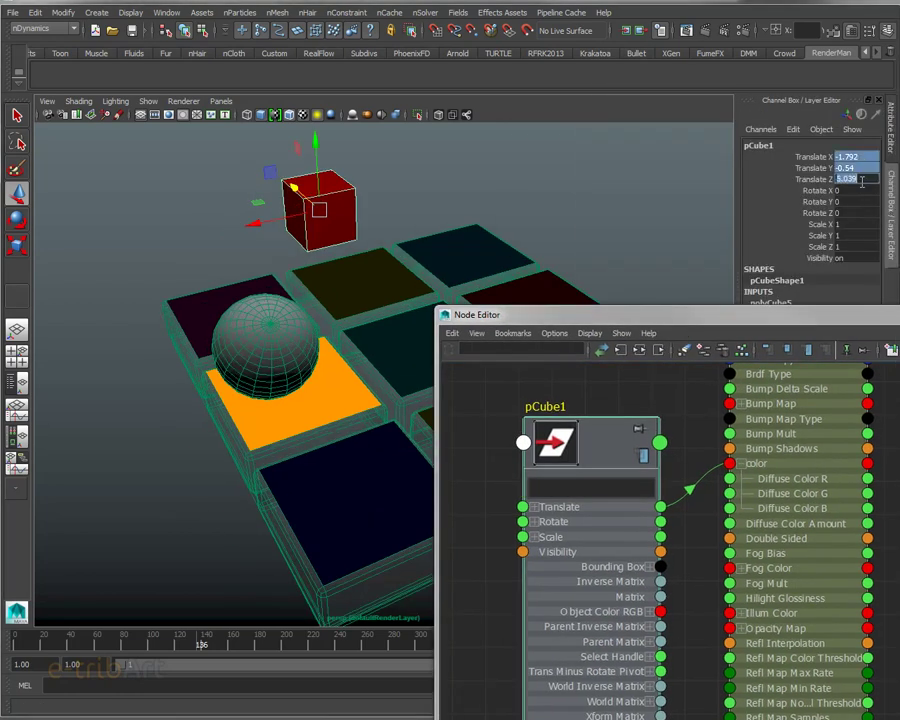
text(0)
key(Return)
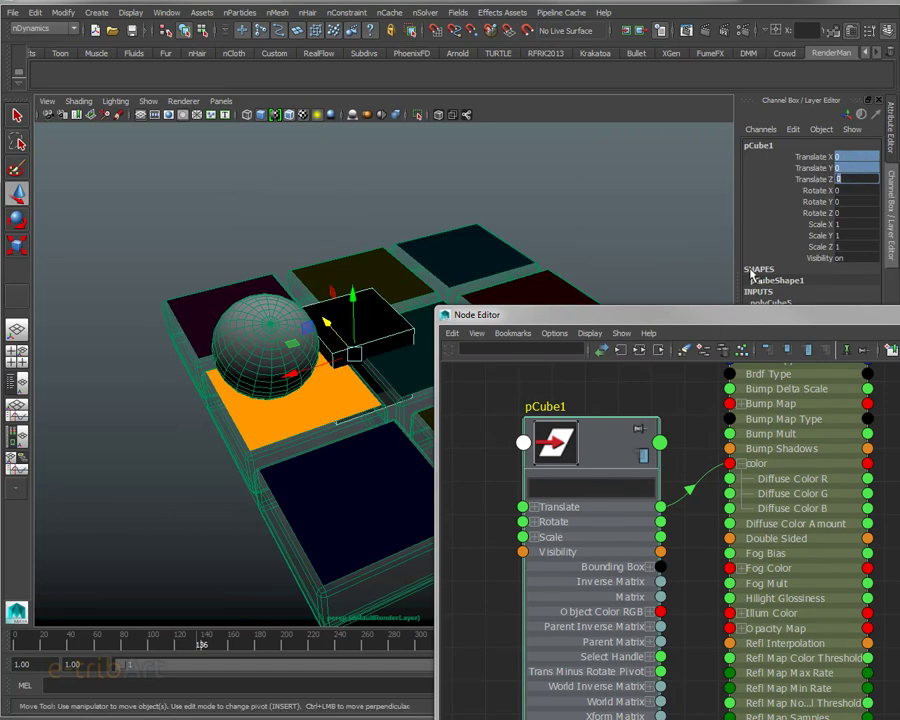
Step: Drag the cube up and across tiles and onto the sphere, watching its colour change
drag(520, 314, 507, 214)
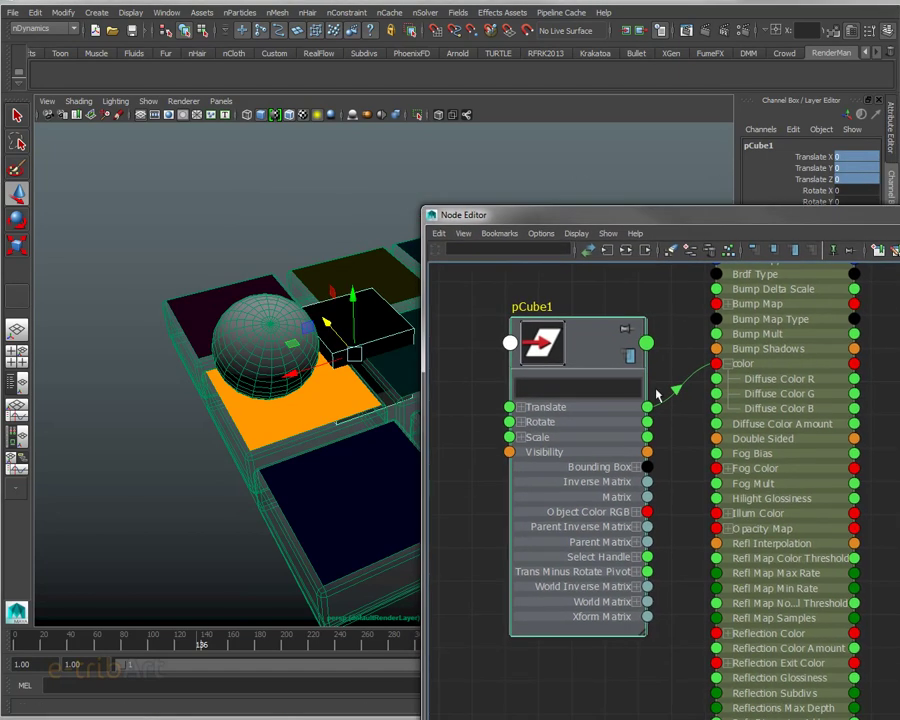
alt+middle_drag(402, 360, 296, 342)
mouse_move(296, 342)
alt+mouse_down()
mouse_move(287, 336)
mouse_move(300, 344)
alt+mouse_up()
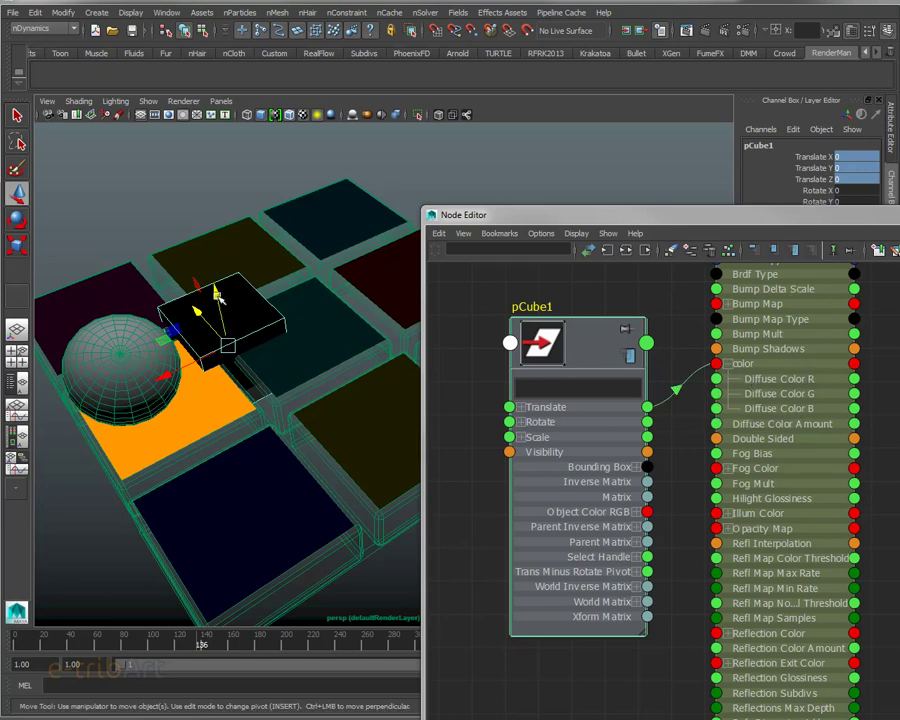
drag(220, 298, 198, 165)
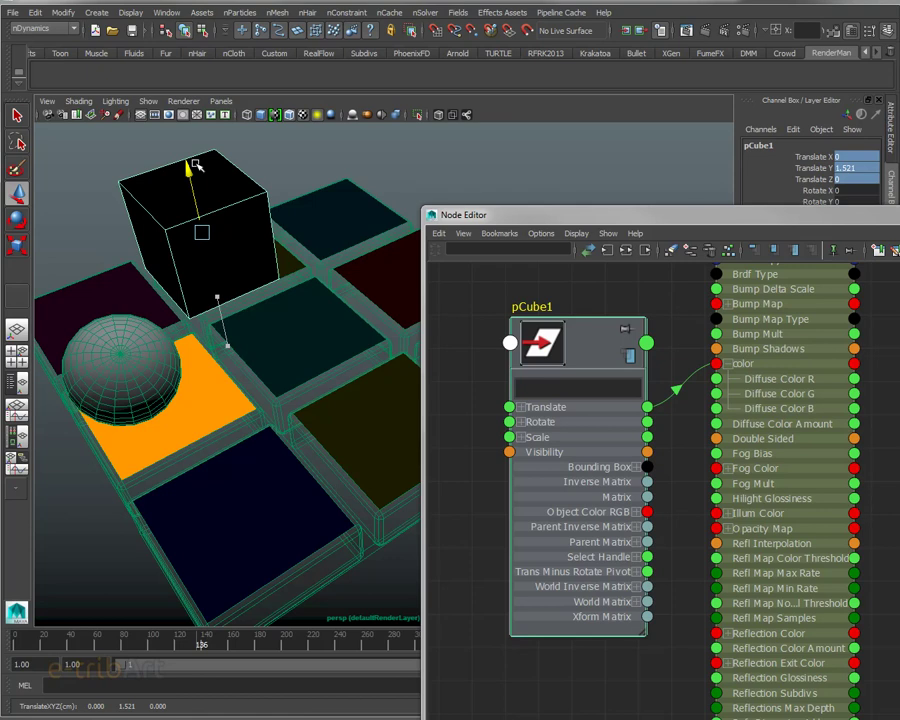
drag(197, 165, 196, 182)
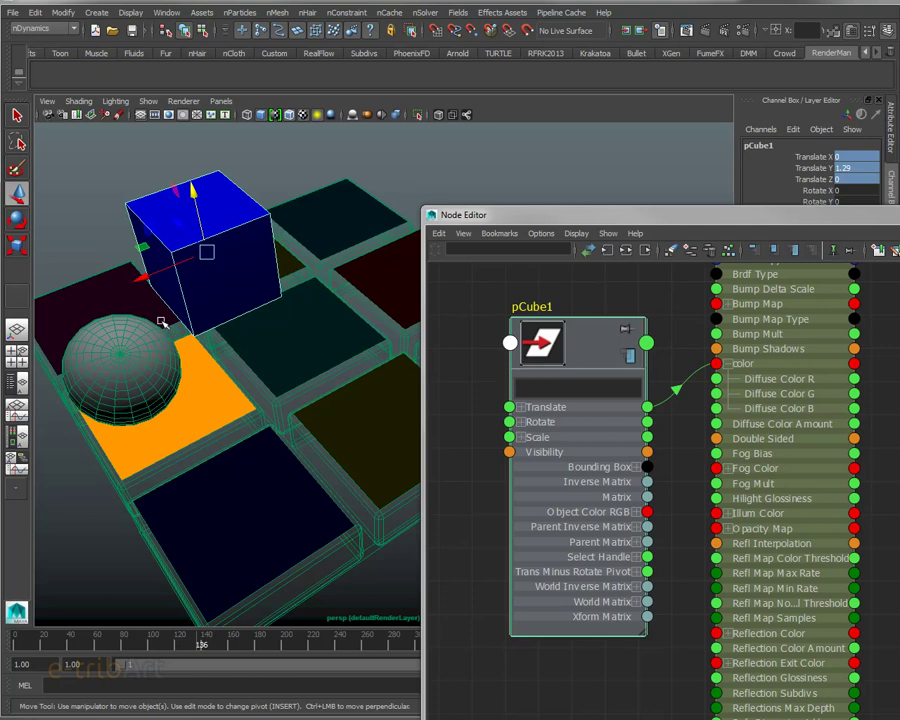
mouse_move(145, 271)
mouse_down()
mouse_move(307, 250)
mouse_move(299, 255)
mouse_up()
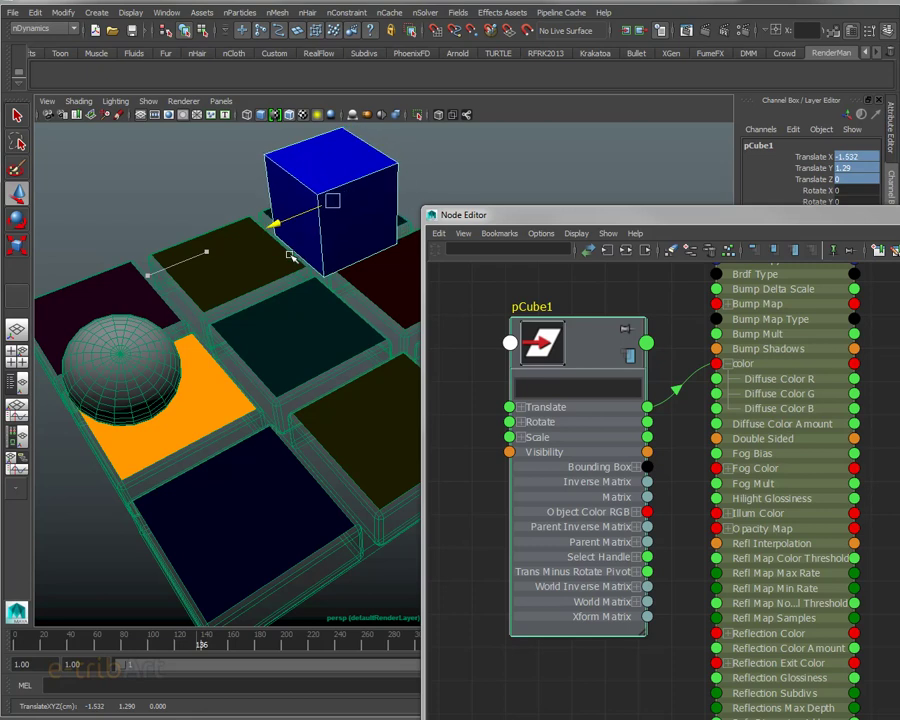
drag(299, 255, 296, 254)
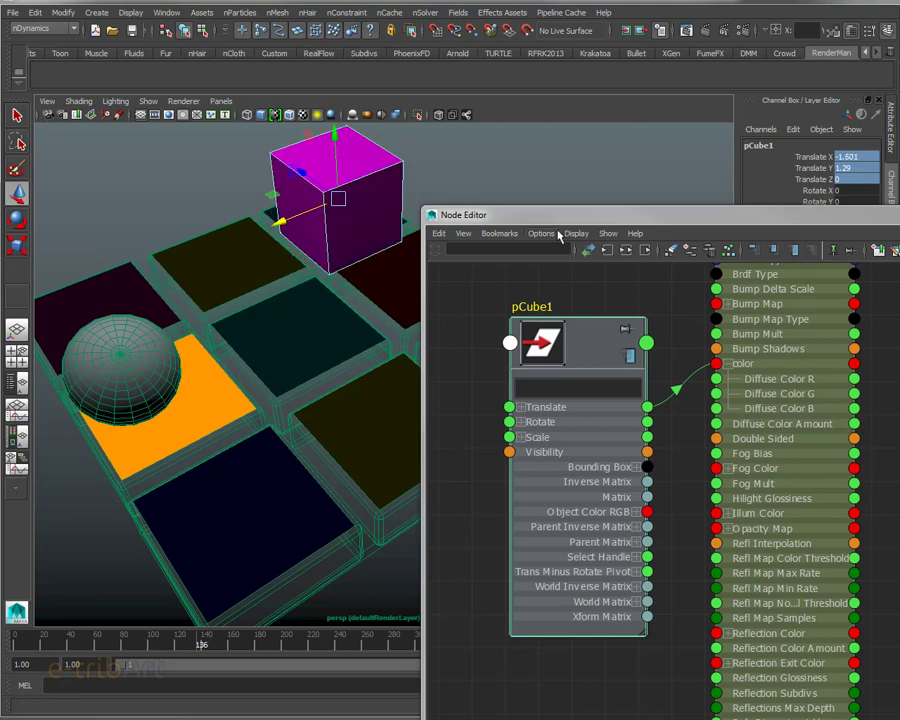
mouse_move(327, 150)
mouse_down()
mouse_move(340, 243)
mouse_move(335, 153)
mouse_up()
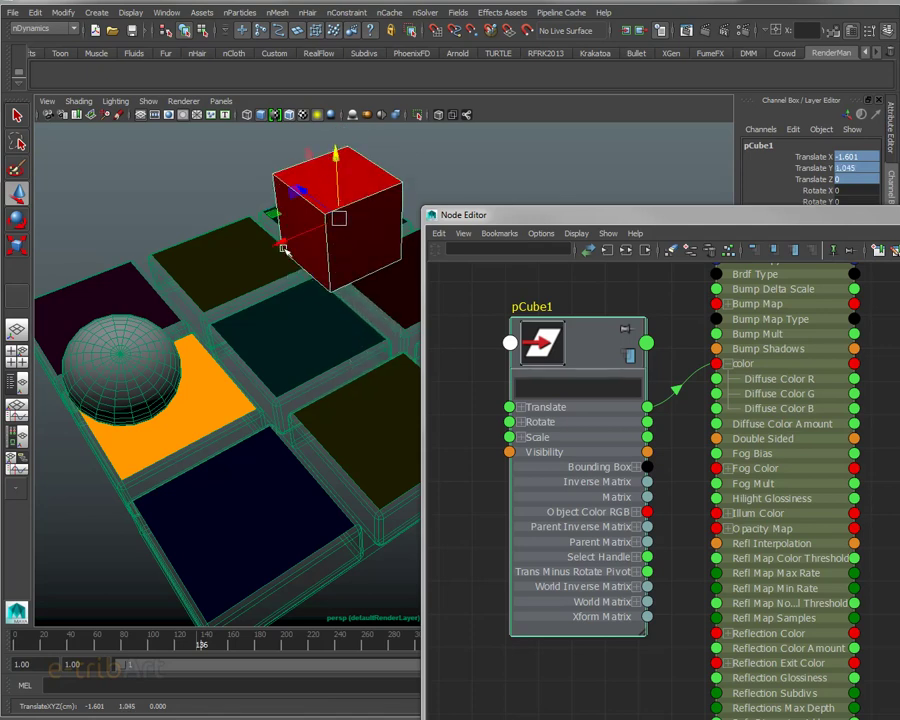
drag(339, 217, 117, 311)
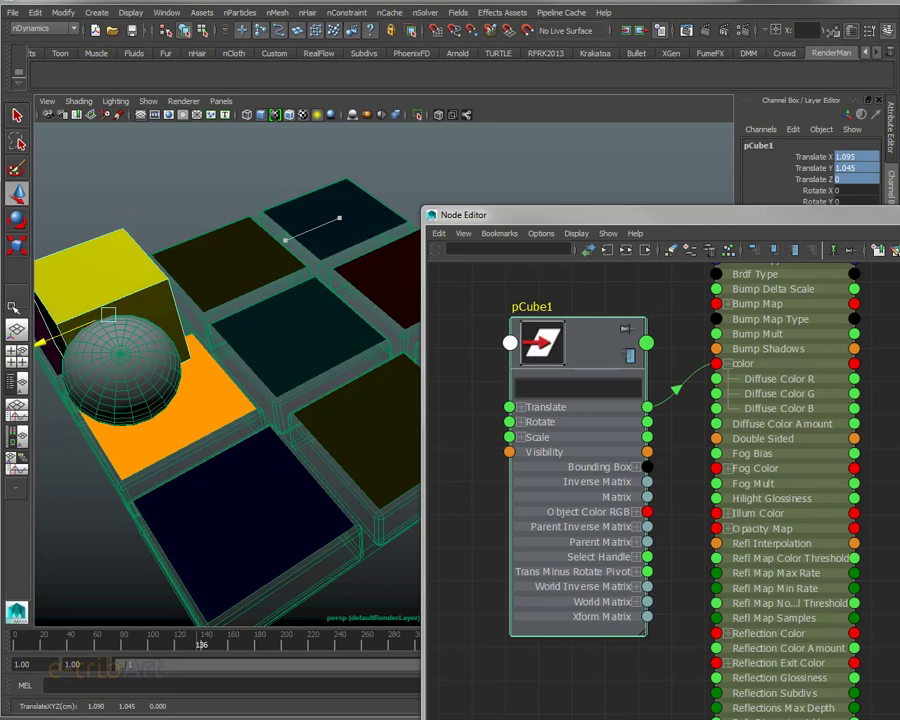
mouse_move(88, 250)
mouse_down()
mouse_move(88, 202)
mouse_move(88, 268)
mouse_up()
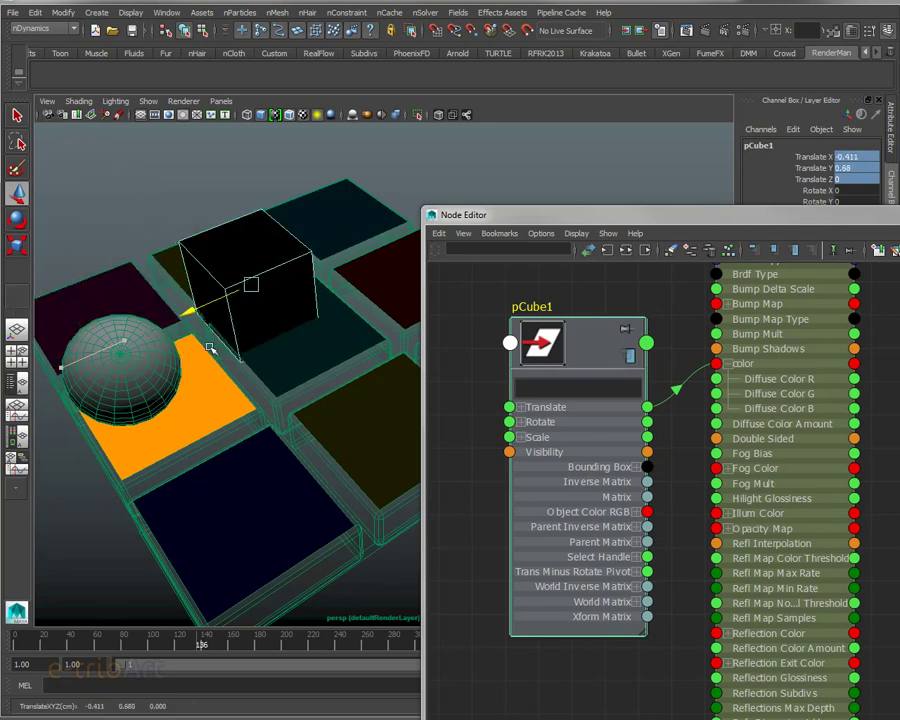
mouse_move(563, 214)
mouse_down()
mouse_move(369, 108)
mouse_move(368, 79)
mouse_up()
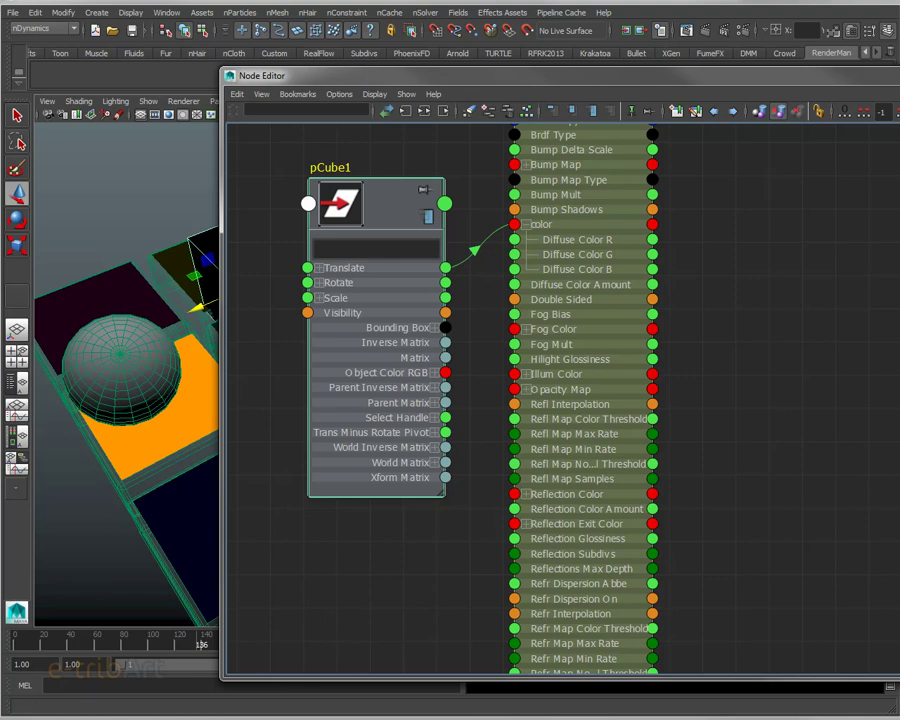
drag(897, 300, 878, 300)
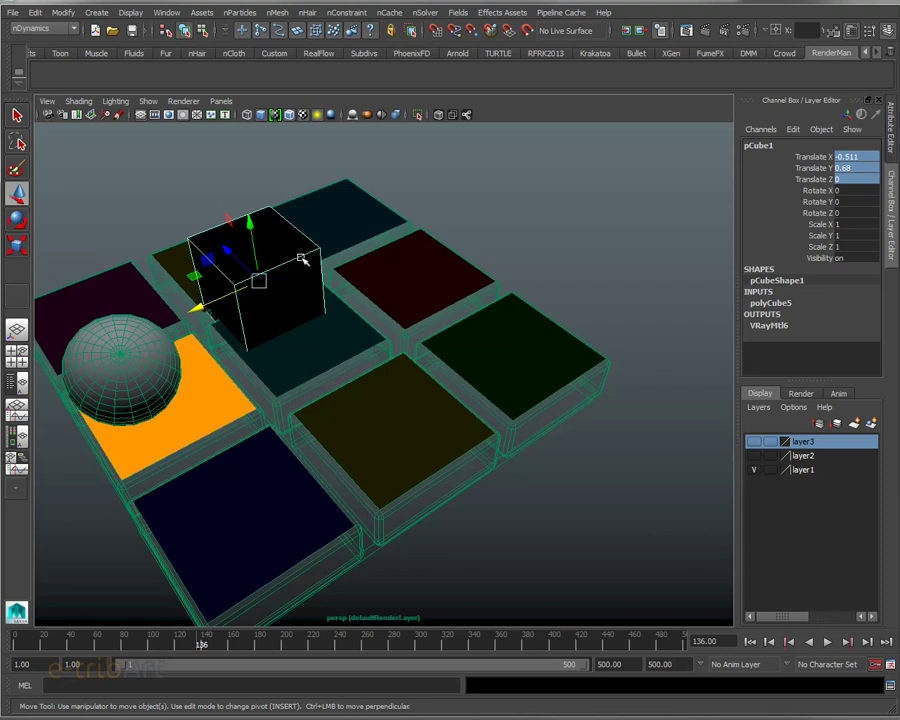
Step: Delete the test cube pCube1 and scrub the sphere animation back to frame 244
key(Delete)
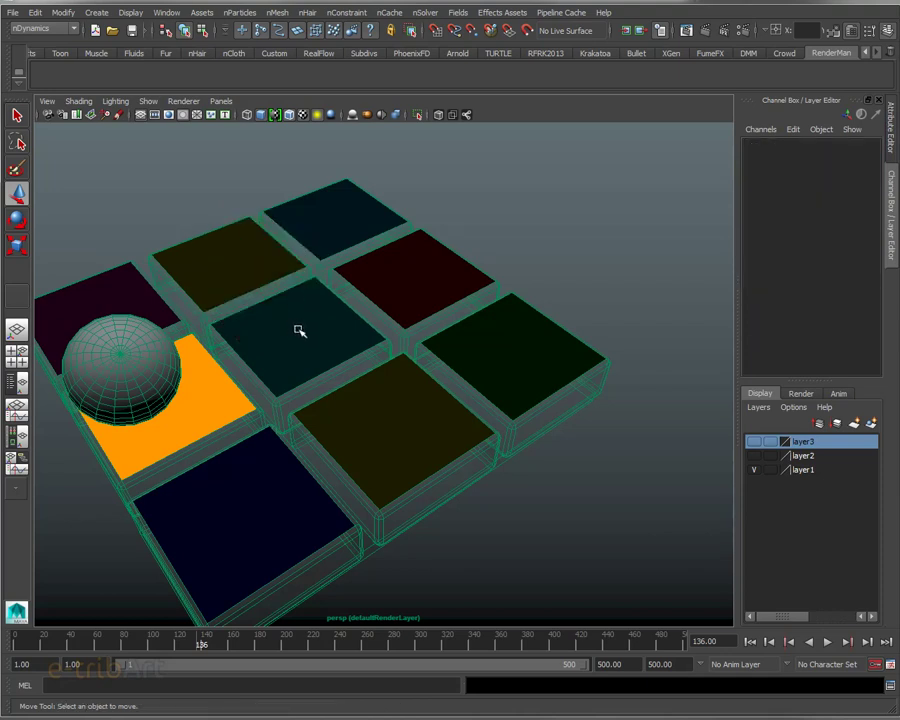
mouse_move(202, 648)
mouse_down()
mouse_move(189, 647)
mouse_move(291, 647)
mouse_move(278, 662)
mouse_move(314, 664)
mouse_up()
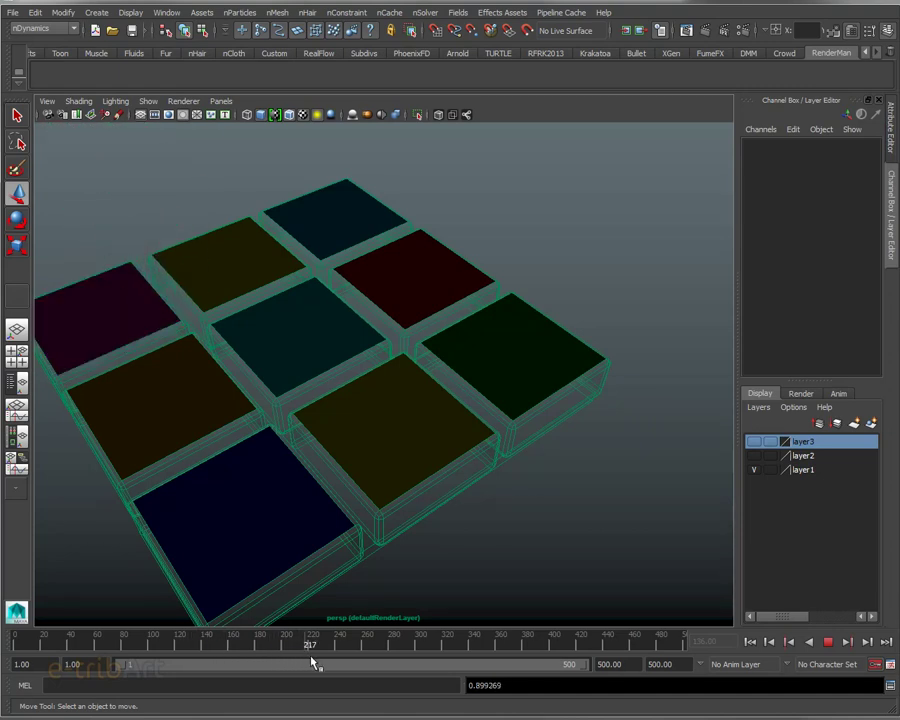
drag(372, 668, 356, 670)
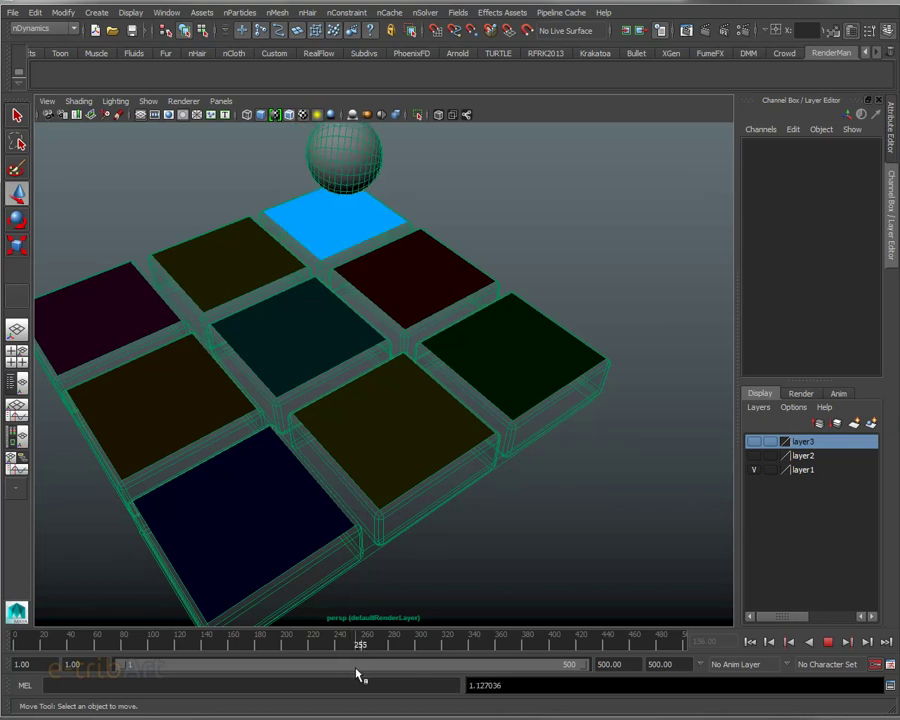
alt+right_drag(366, 594, 362, 509)
alt+drag(362, 509, 353, 287)
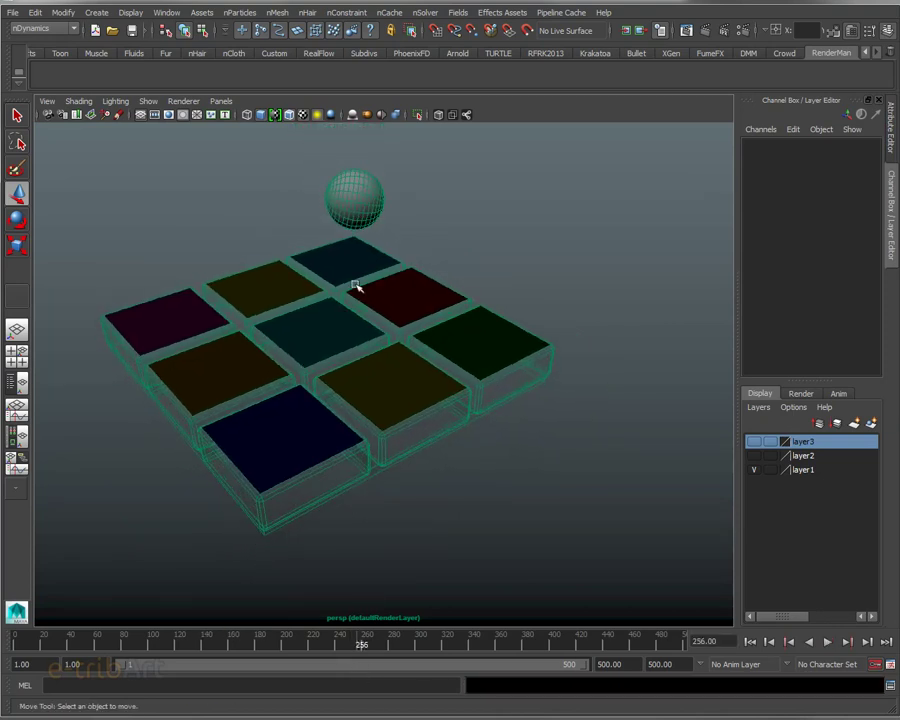
click(354, 195)
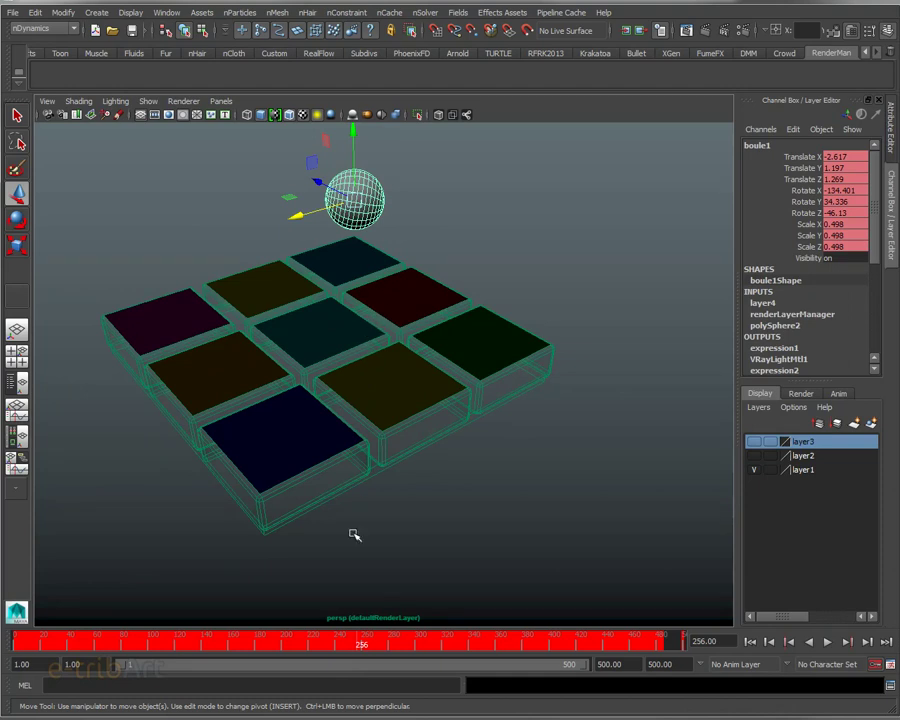
mouse_move(366, 650)
mouse_down()
mouse_move(296, 644)
mouse_move(385, 655)
mouse_move(330, 658)
mouse_up()
drag(396, 661, 345, 656)
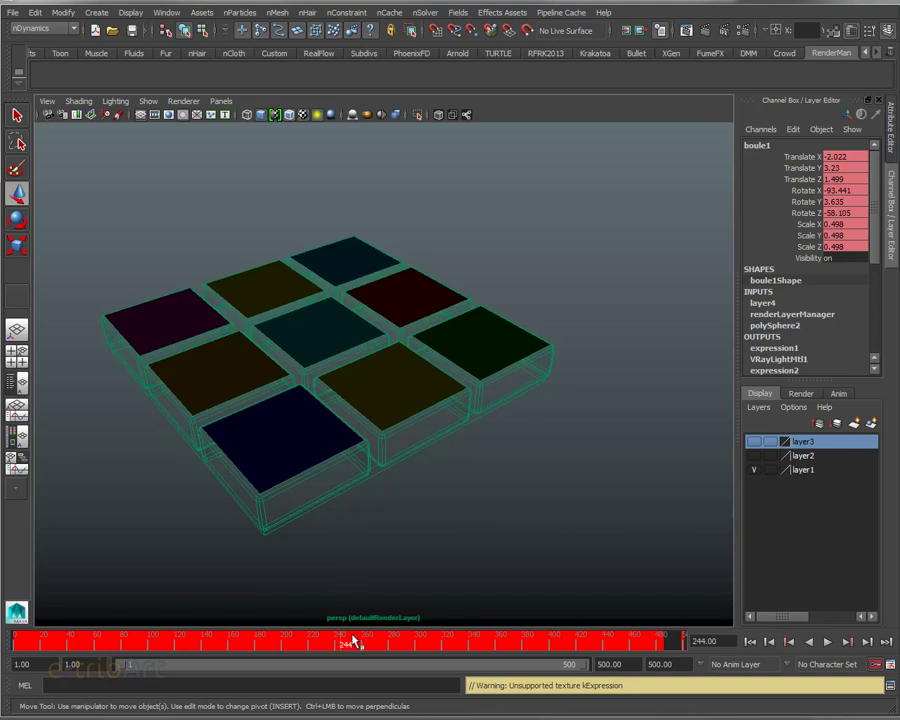
Step: Play the animation with Alt+V and orbit the view to watch tiles light up
key(alt+v)
mouse_move(372, 652)
mouse_down()
mouse_move(263, 650)
mouse_move(394, 645)
mouse_move(330, 647)
mouse_move(372, 647)
mouse_up()
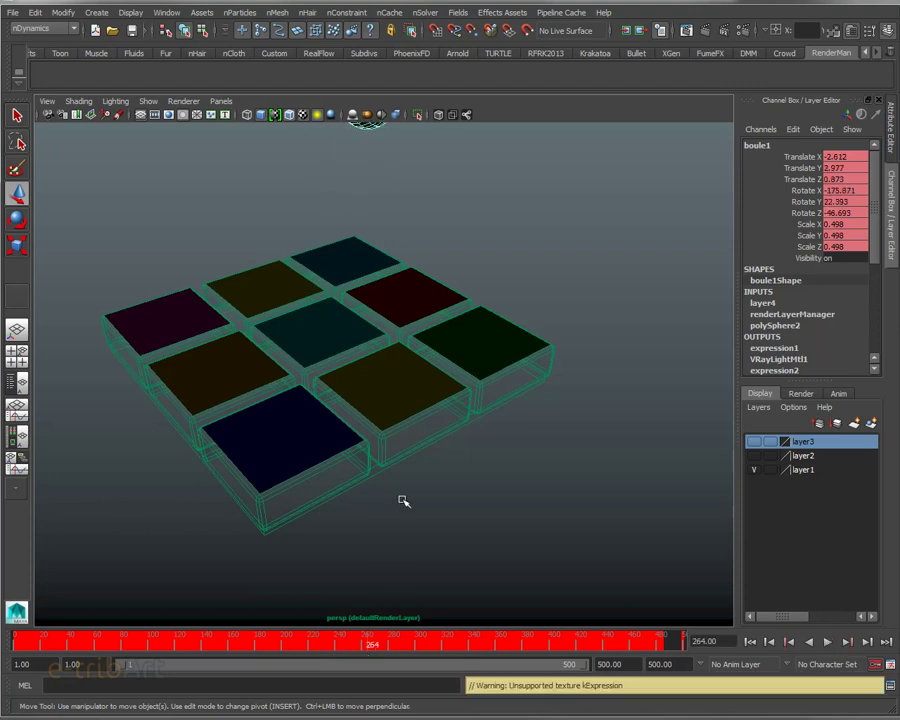
scroll(403, 500, down, 3)
alt+middle_drag(403, 500, 406, 540)
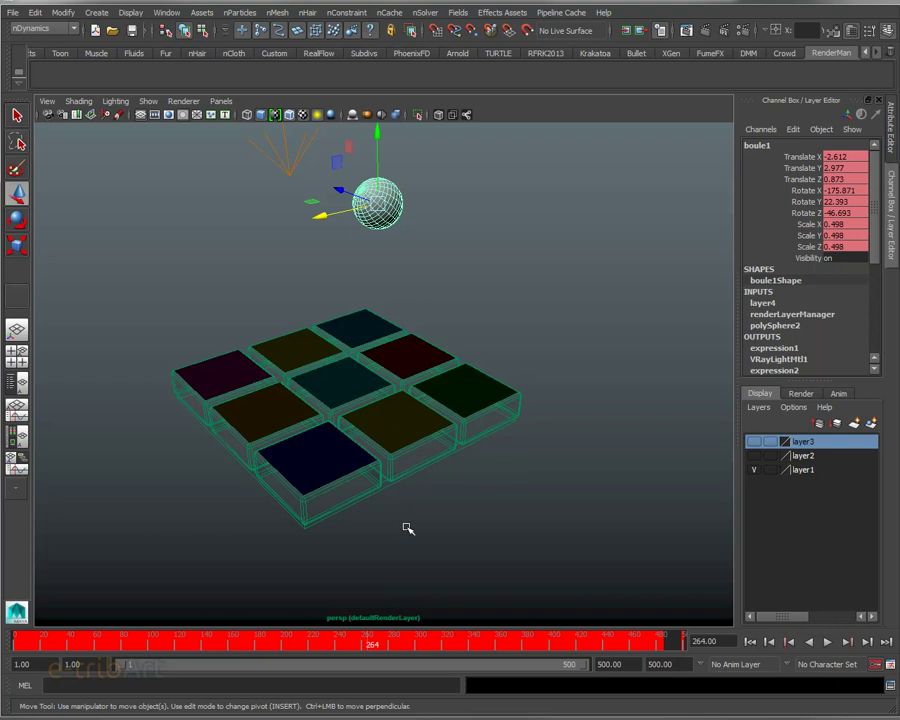
mouse_move(374, 646)
mouse_down()
mouse_move(409, 656)
mouse_move(340, 660)
mouse_move(366, 663)
mouse_move(305, 672)
mouse_move(283, 688)
mouse_move(294, 688)
mouse_move(251, 686)
mouse_move(286, 686)
mouse_move(279, 683)
mouse_up()
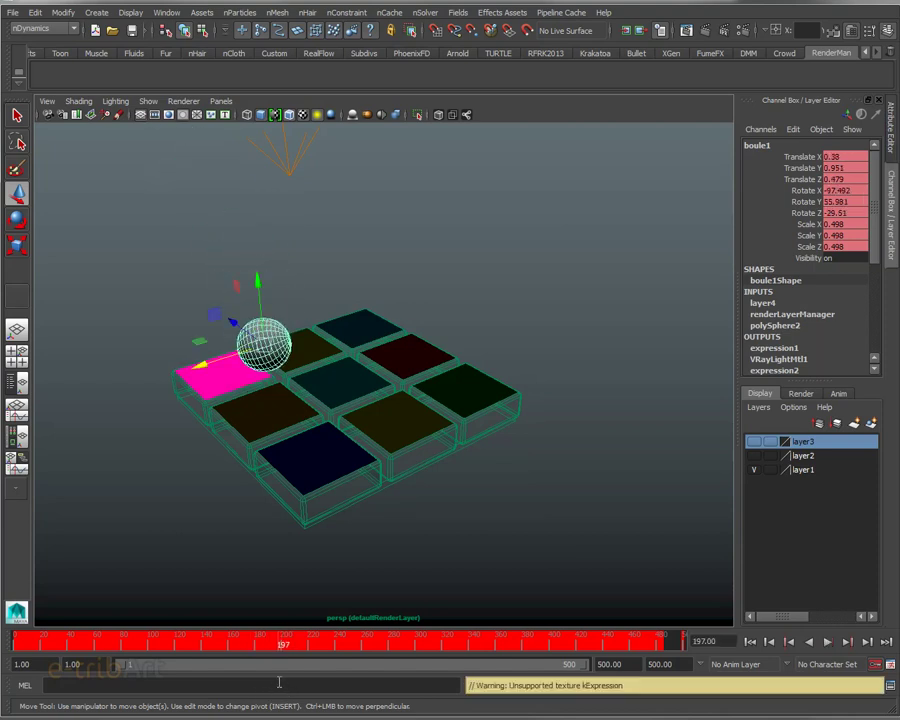
mouse_move(297, 496)
alt+mouse_down()
mouse_move(291, 468)
mouse_move(331, 454)
mouse_move(386, 457)
alt+mouse_up()
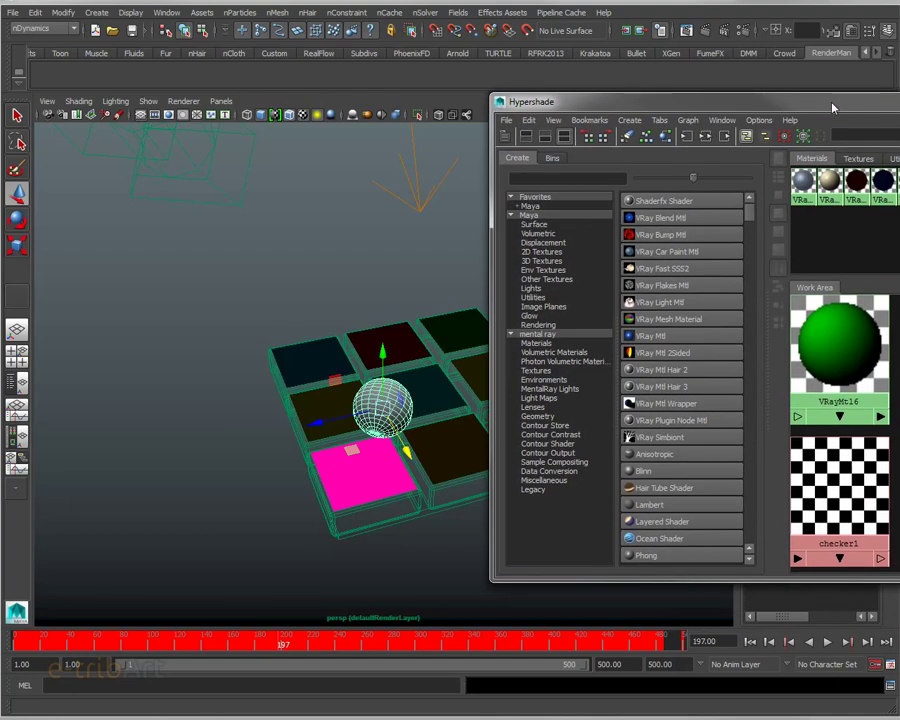
click(150, 520)
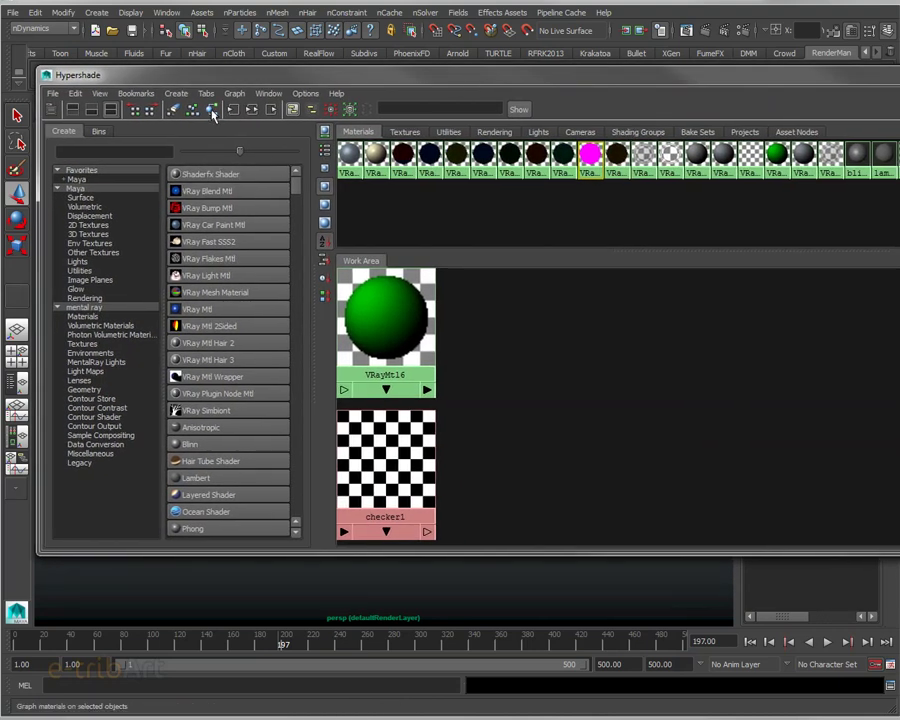
click(212, 110)
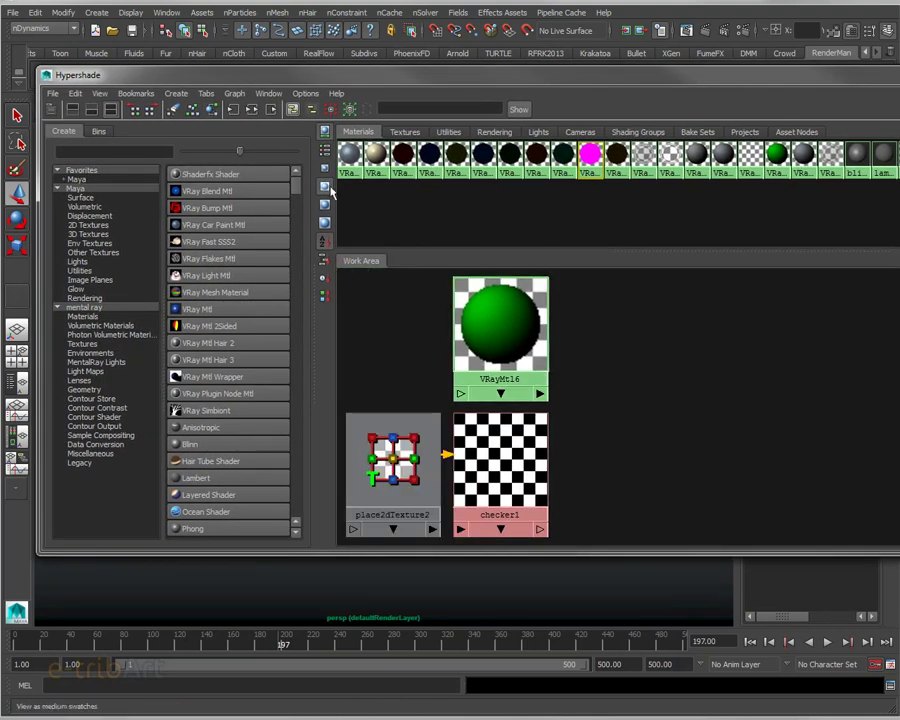
click(251, 110)
alt+middle_drag(533, 450, 731, 362)
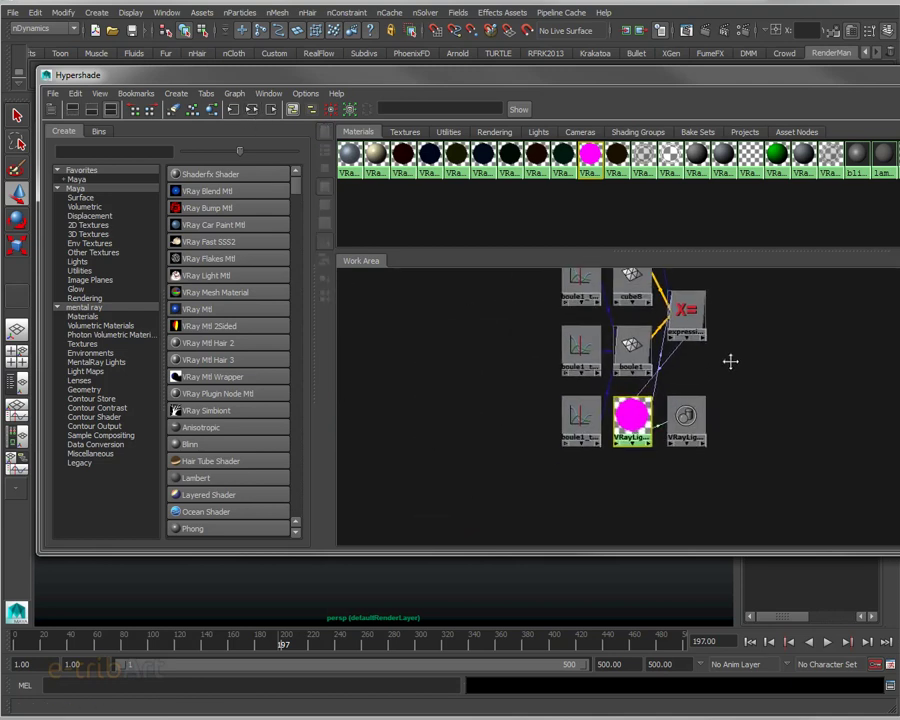
scroll(643, 402, up, 2)
scroll(643, 402, up, 2)
scroll(640, 406, up, 2)
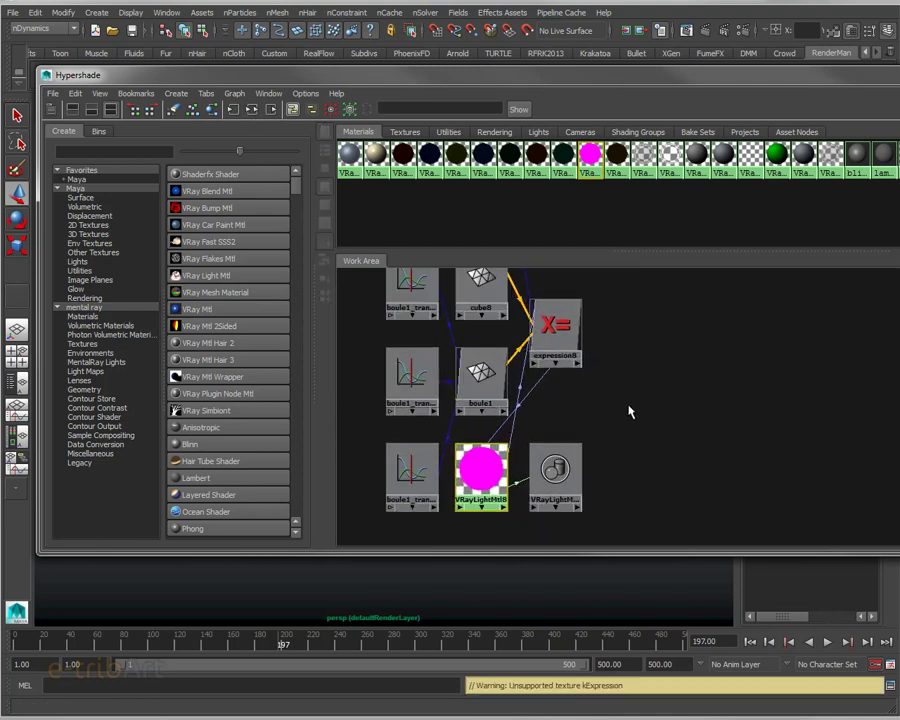
alt+middle_drag(636, 410, 671, 364)
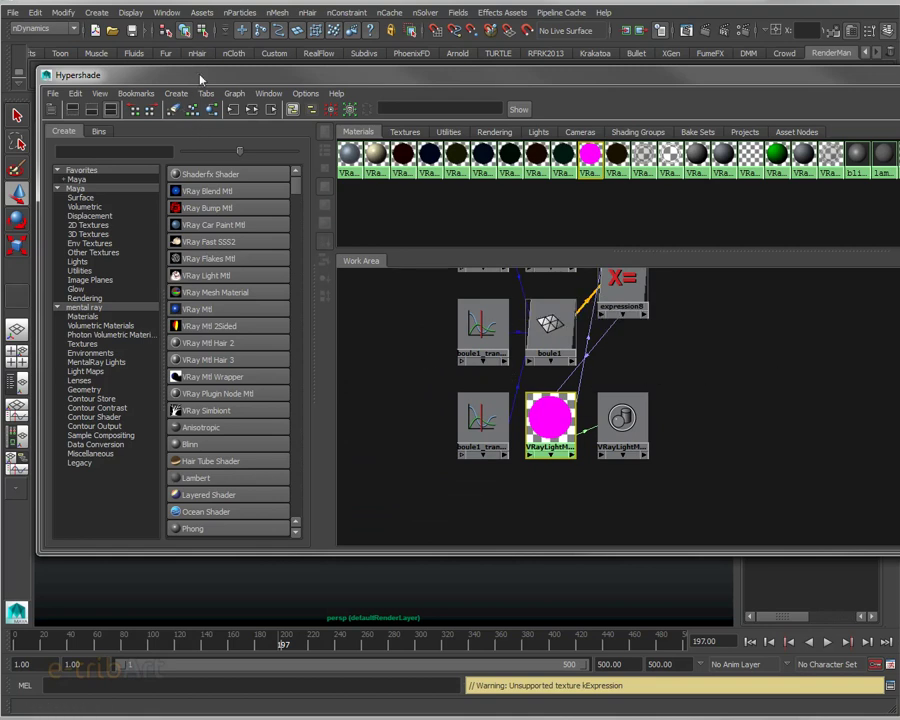
drag(200, 79, 275, 80)
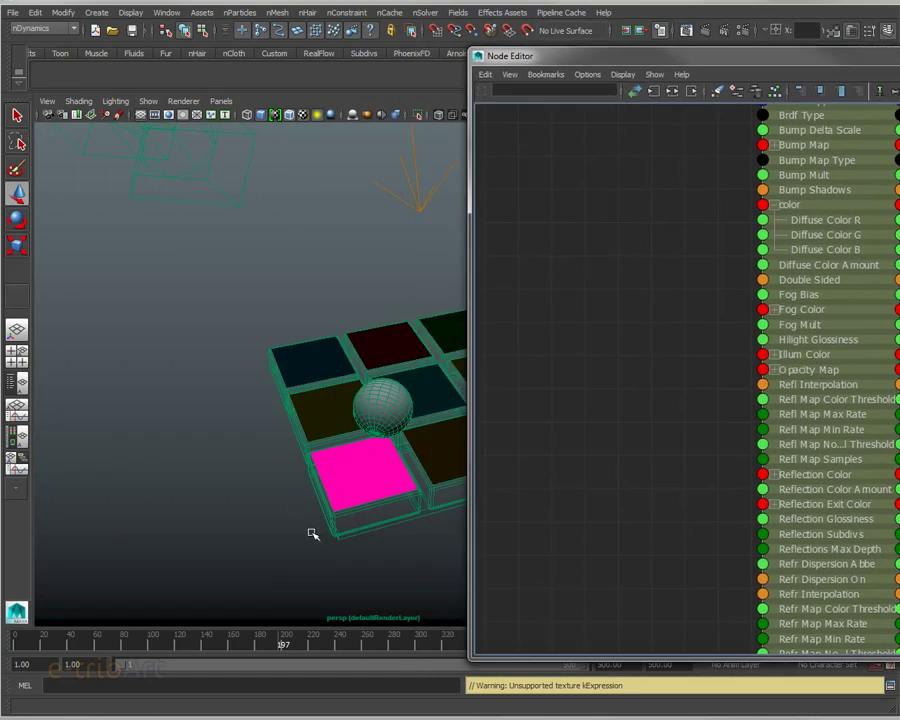
Step: Graph the magenta tile's network and select VRayLightMtl8 to show its attributes
click(341, 507)
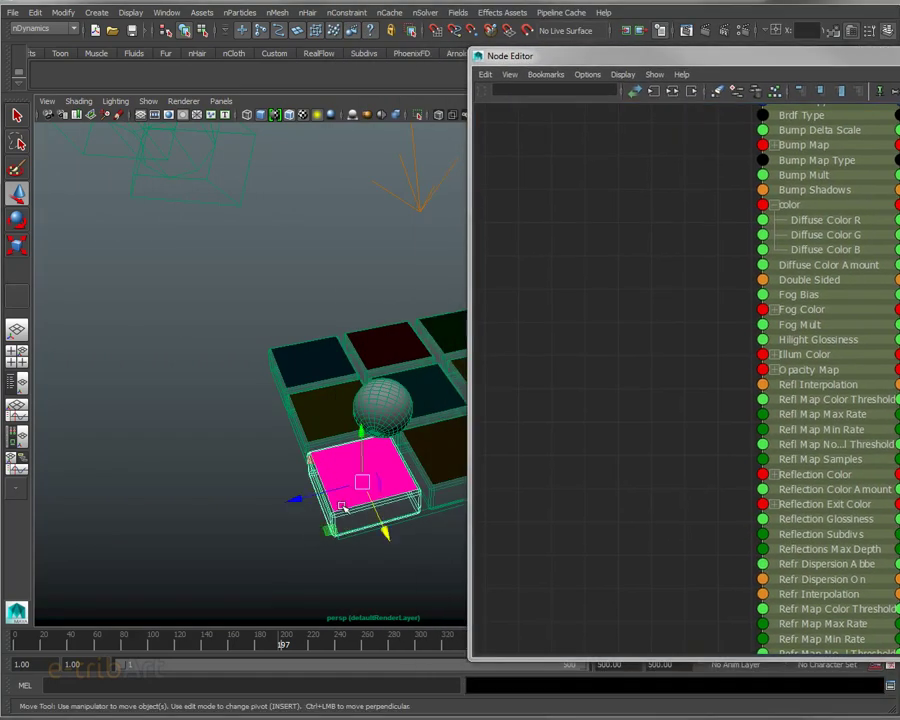
click(672, 91)
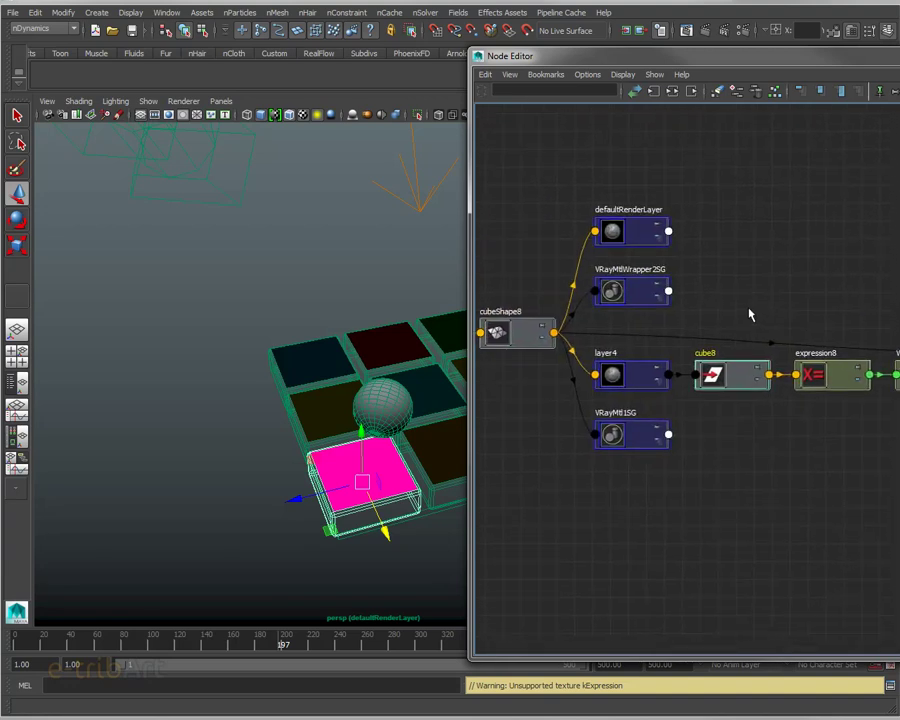
mouse_move(818, 57)
mouse_down()
mouse_move(491, 54)
mouse_move(600, 55)
mouse_up()
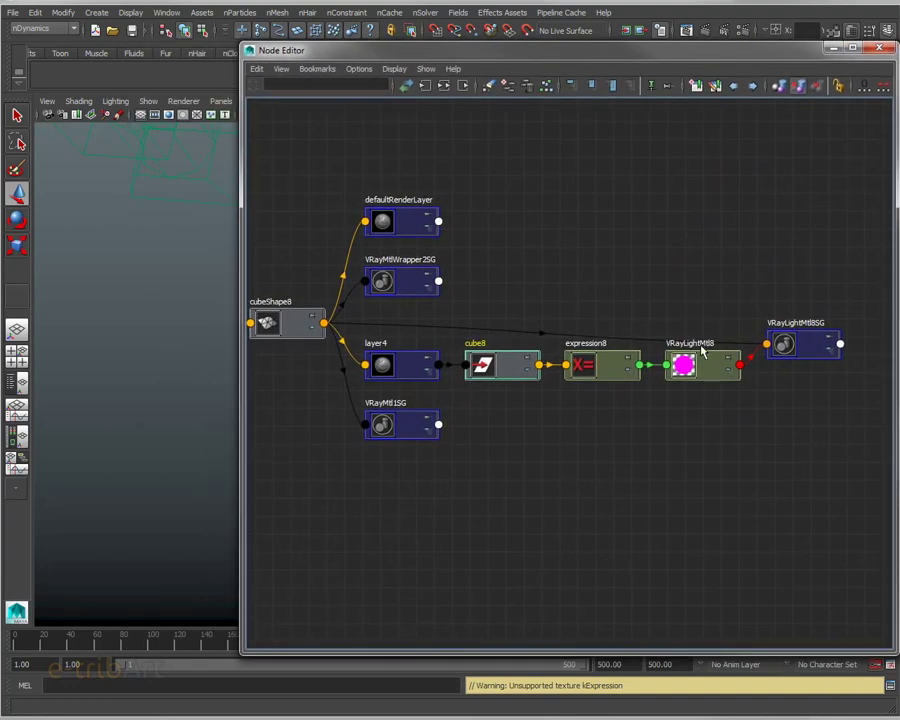
scroll(700, 352, up, 4)
alt+middle_drag(692, 375, 655, 338)
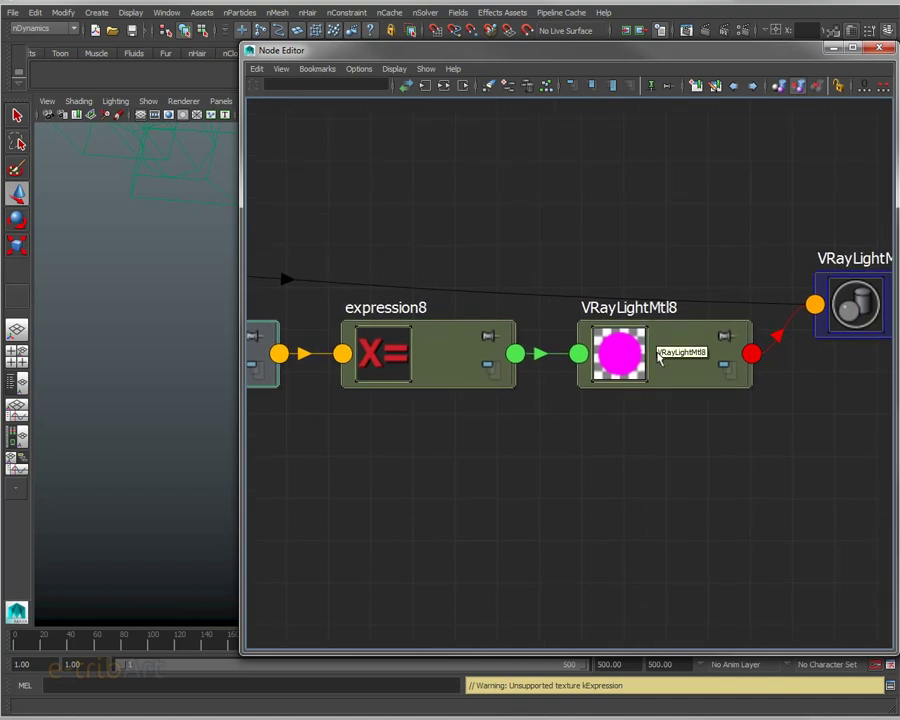
click(634, 361)
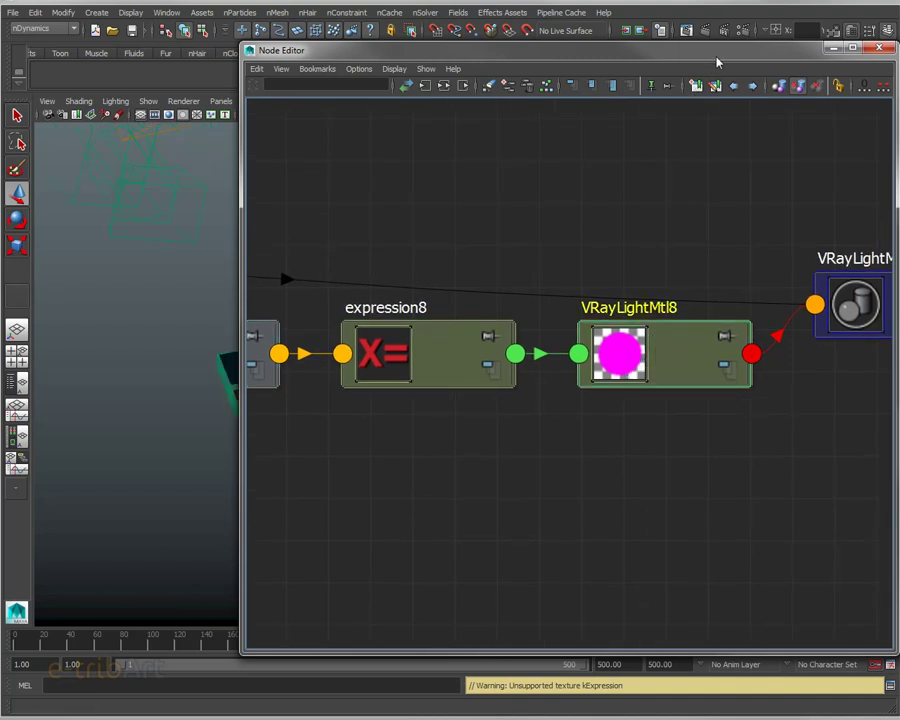
drag(712, 55, 388, 55)
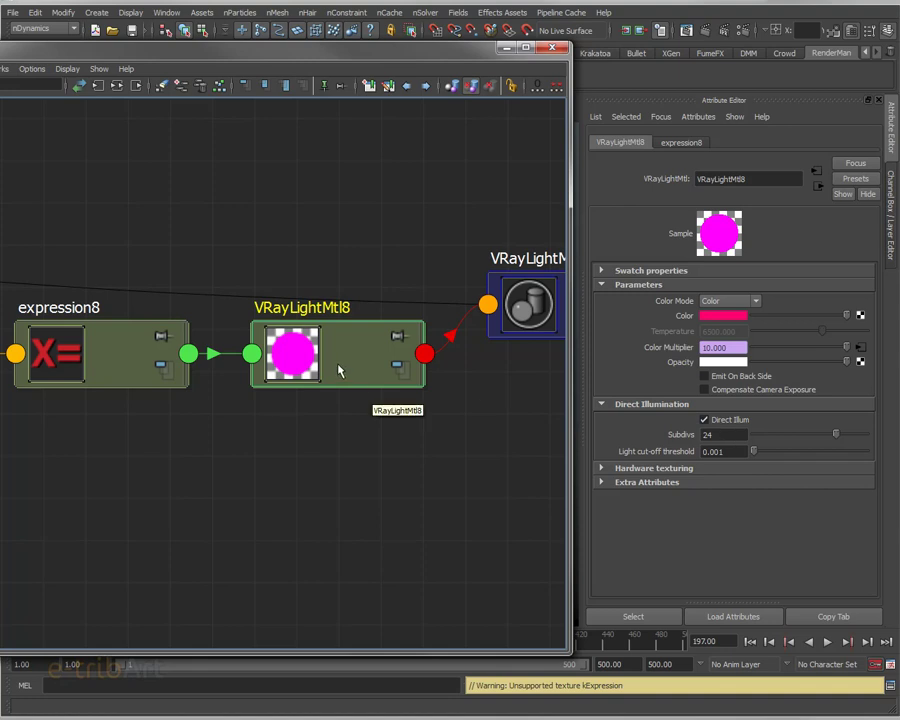
Step: Align VRayLightMtl8 with its shading group and shrink the Node Editor to reveal the viewport
drag(339, 369, 341, 315)
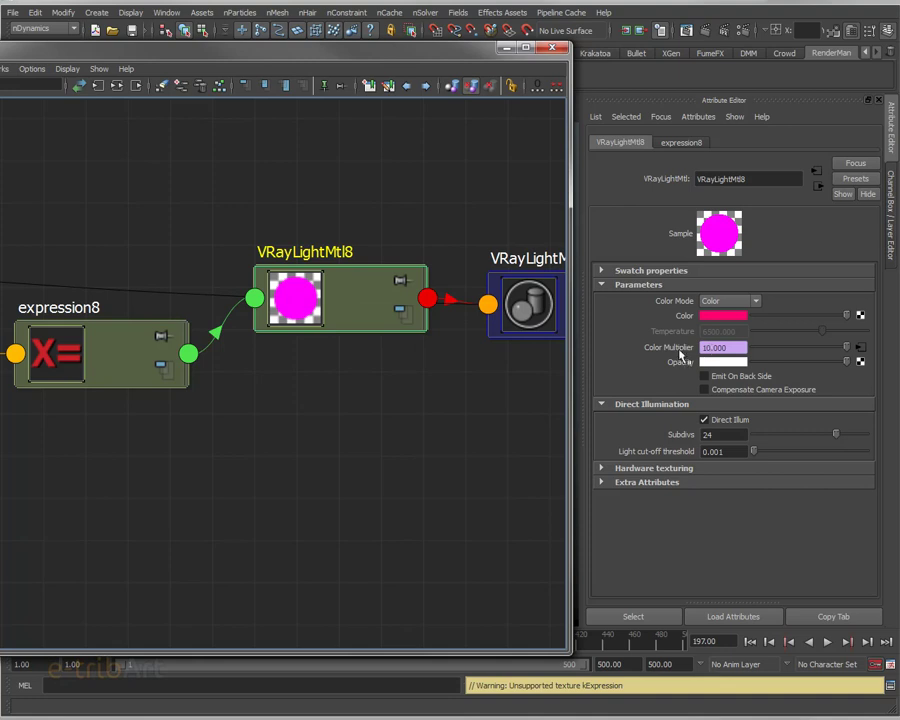
mouse_move(301, 59)
mouse_down()
mouse_move(314, 337)
mouse_move(341, 28)
mouse_move(390, 37)
mouse_up()
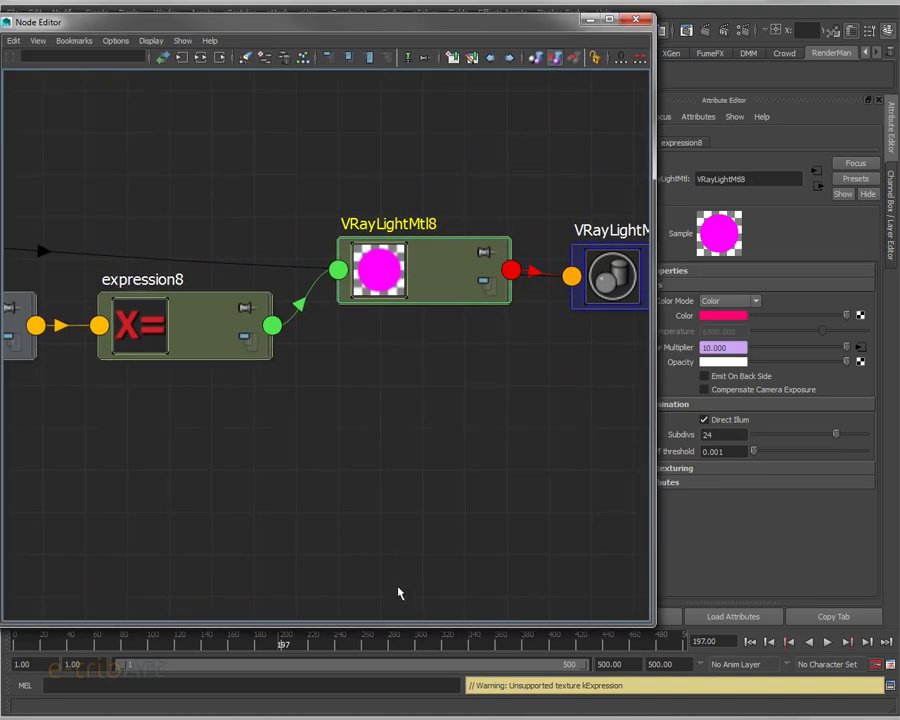
drag(399, 598, 427, 337)
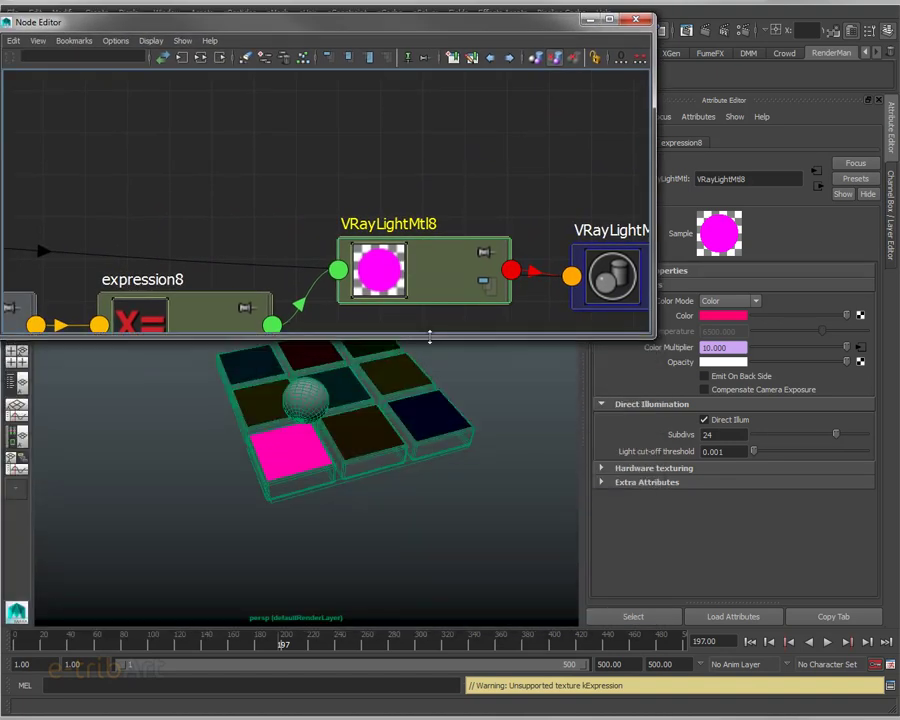
Step: Scrub the timeline around frames 196–200 to see the corner tile glow pink
click(287, 645)
drag(287, 645, 277, 646)
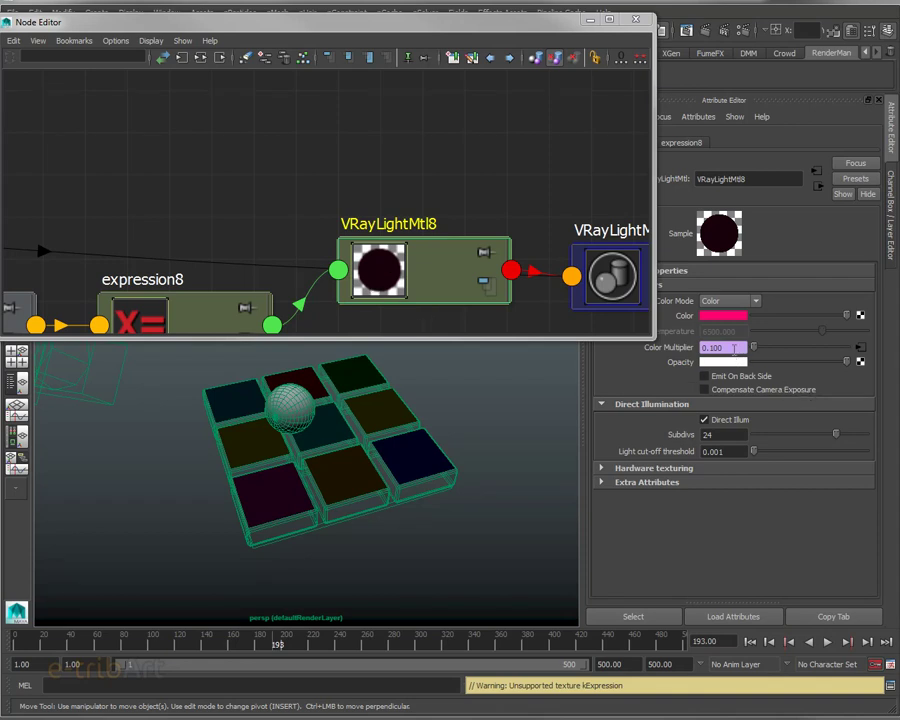
click(281, 646)
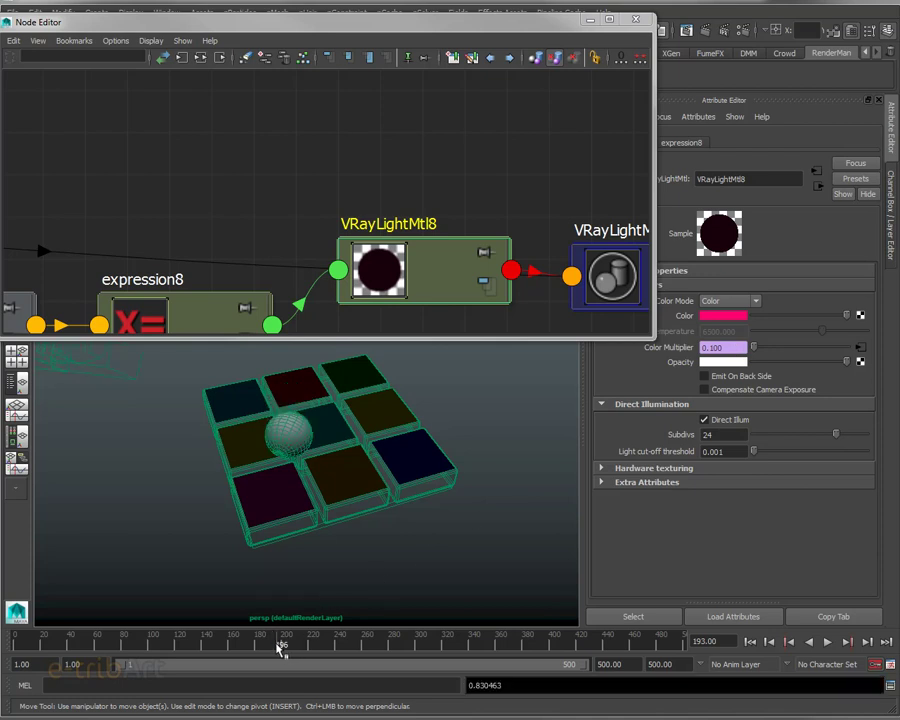
drag(281, 646, 283, 648)
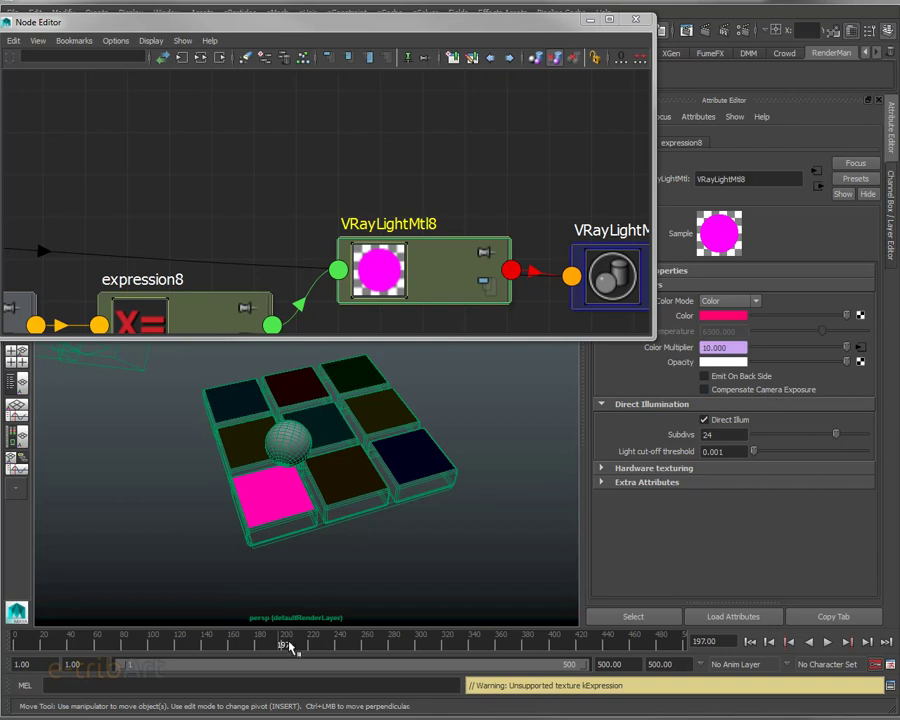
mouse_move(285, 646)
mouse_down()
mouse_move(366, 645)
mouse_move(355, 645)
mouse_up()
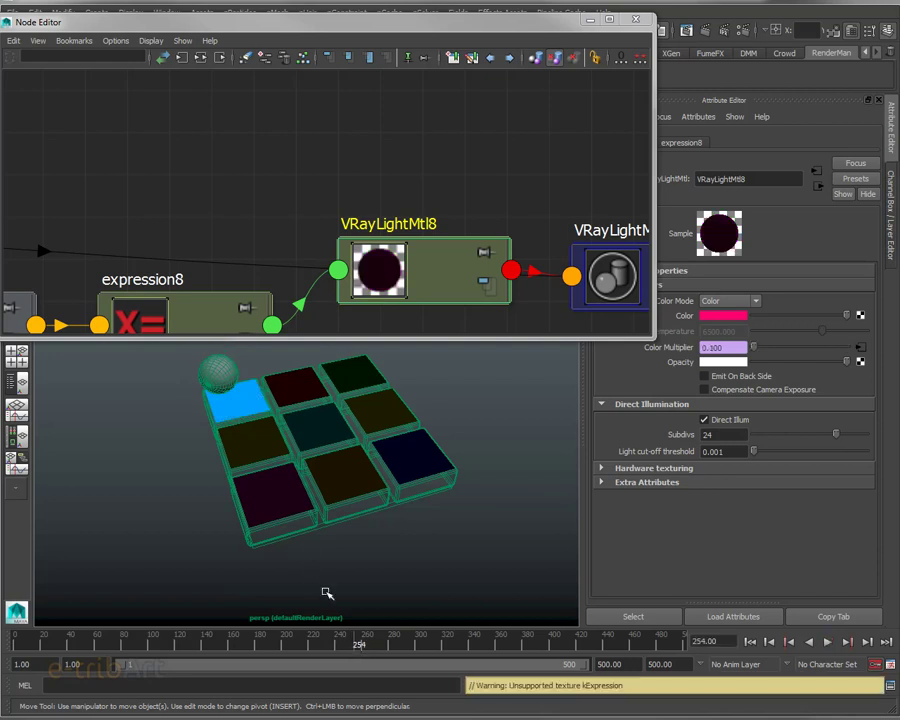
drag(356, 644, 280, 644)
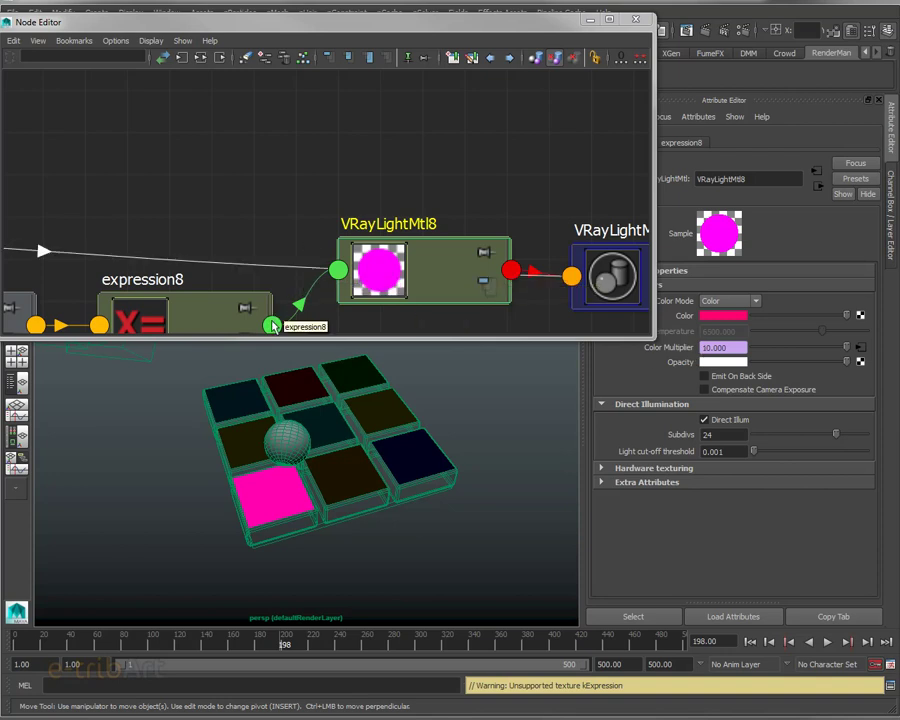
Step: Select the sphere and orbit the perspective view to look down on the tile grid
mouse_move(297, 478)
alt+mouse_down()
mouse_move(295, 446)
mouse_move(317, 503)
mouse_move(301, 498)
alt+mouse_up()
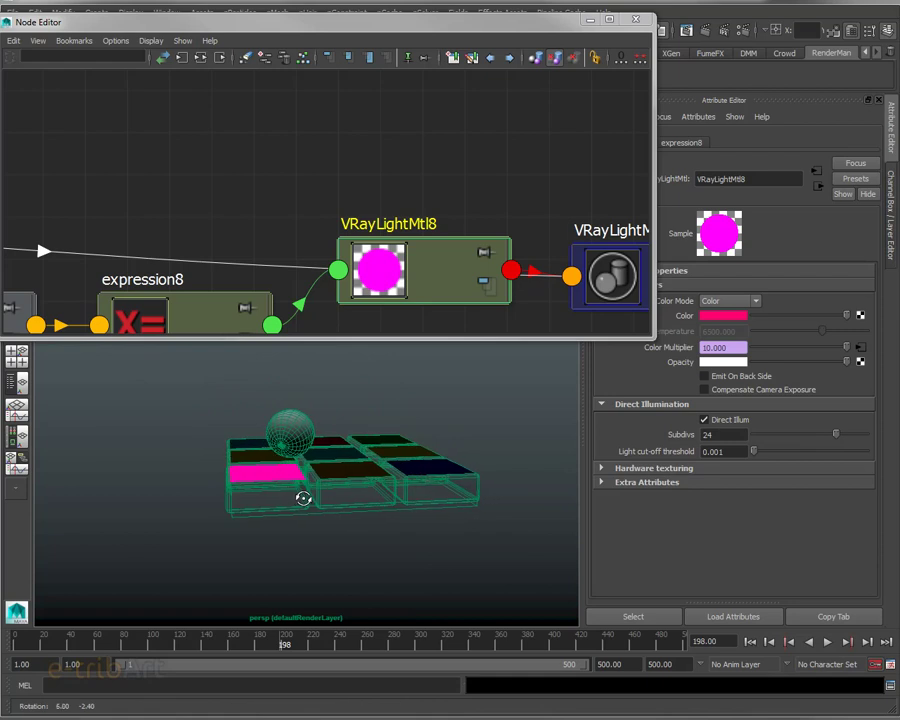
click(290, 432)
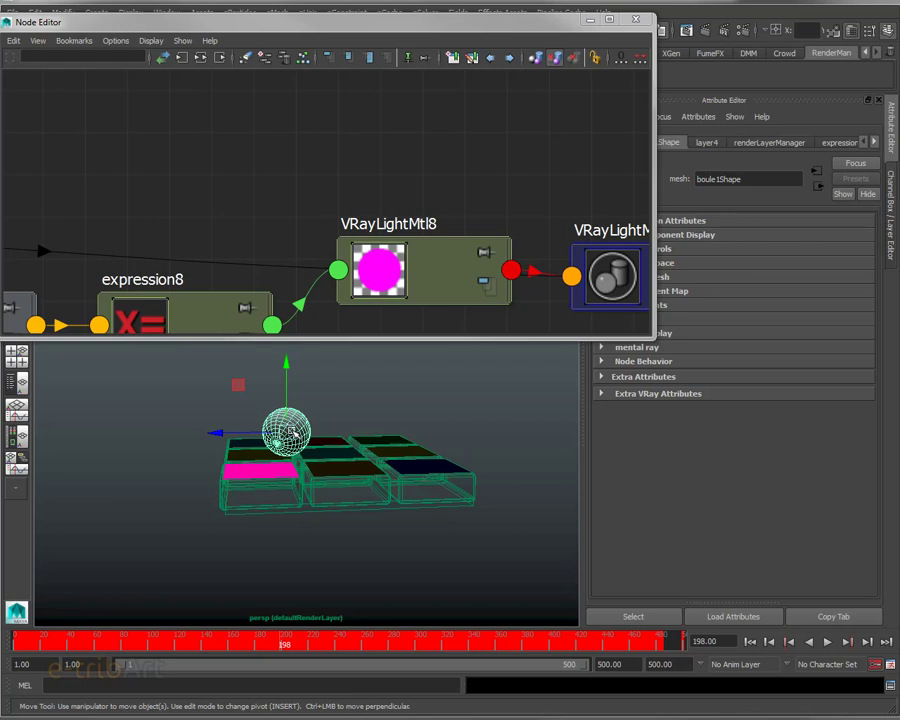
mouse_move(290, 432)
alt+mouse_down()
mouse_move(300, 475)
mouse_move(273, 462)
alt+mouse_up()
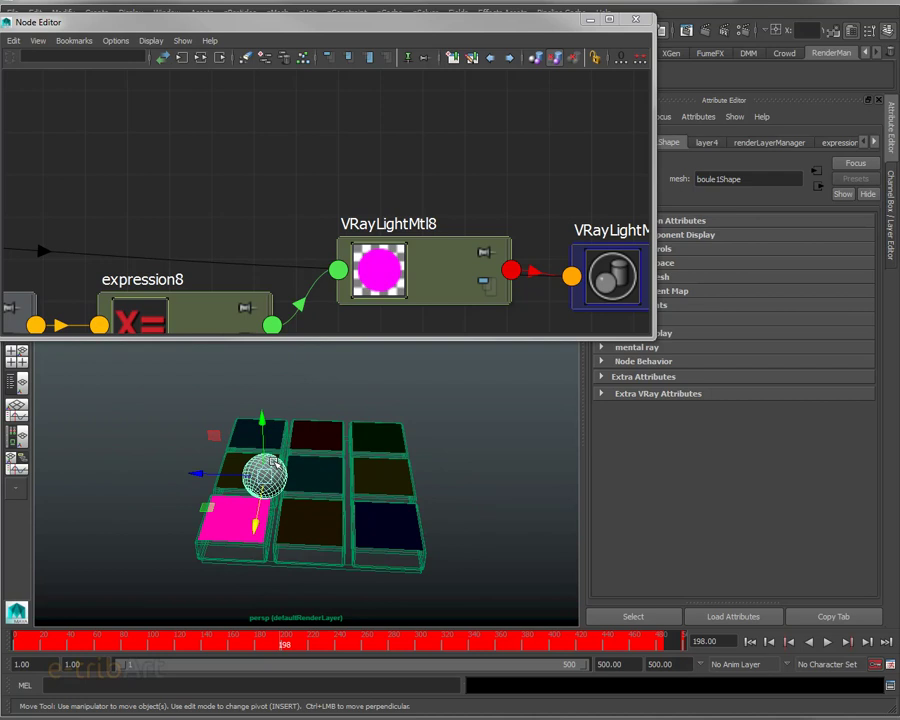
mouse_move(297, 476)
alt+mouse_down()
mouse_move(241, 476)
mouse_move(305, 512)
mouse_move(317, 474)
mouse_move(312, 487)
alt+mouse_up()
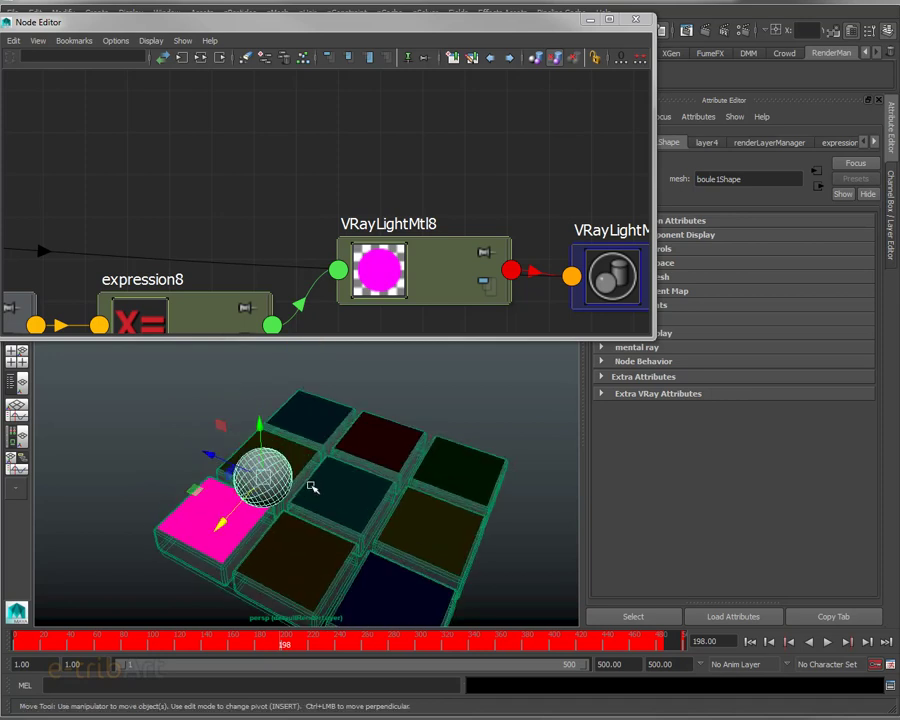
Step: Pan the Node Editor graph, then tumble the camera to a low side view of the tiles
mouse_move(128, 29)
mouse_down()
mouse_move(200, 40)
mouse_move(154, 46)
mouse_up()
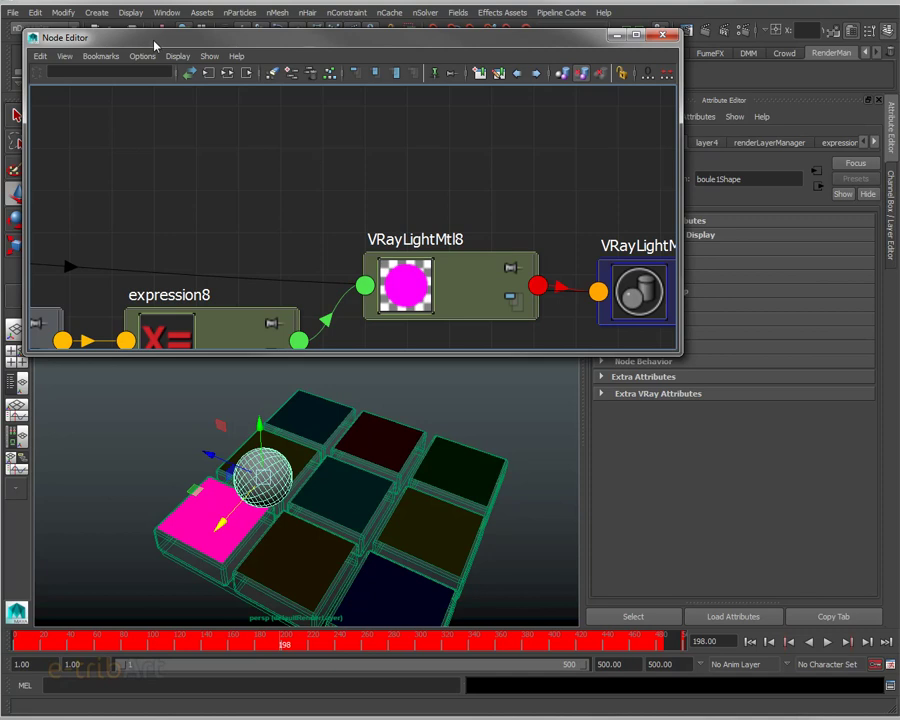
mouse_move(400, 262)
alt+middle_down()
mouse_move(413, 223)
mouse_move(462, 165)
mouse_move(464, 236)
mouse_move(465, 200)
alt+middle_up()
scroll(462, 165, down, 3)
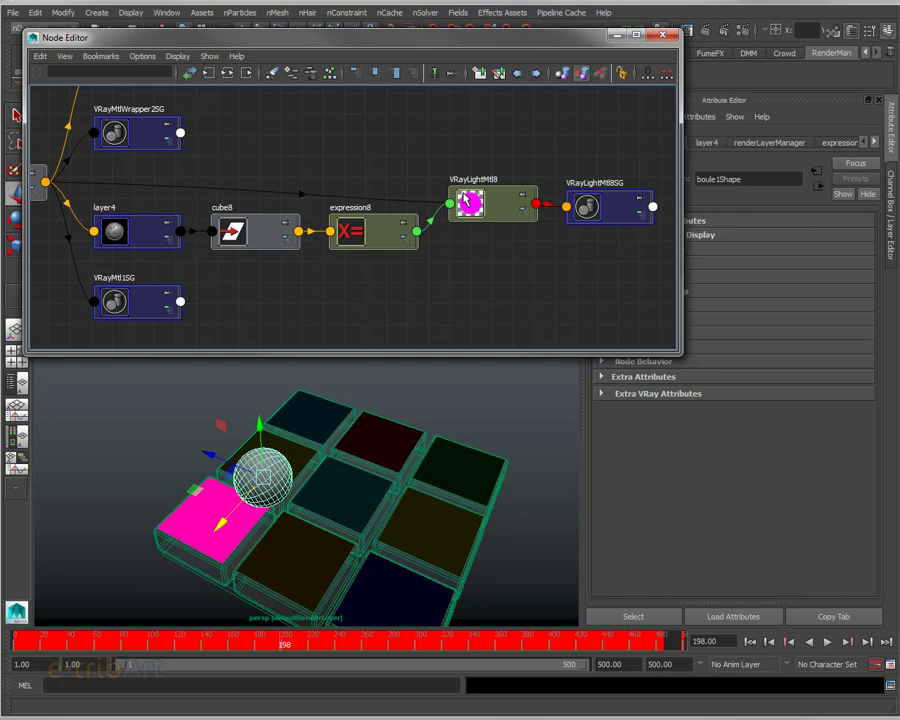
mouse_move(330, 440)
alt+mouse_down()
mouse_move(315, 450)
mouse_move(330, 432)
alt+mouse_up()
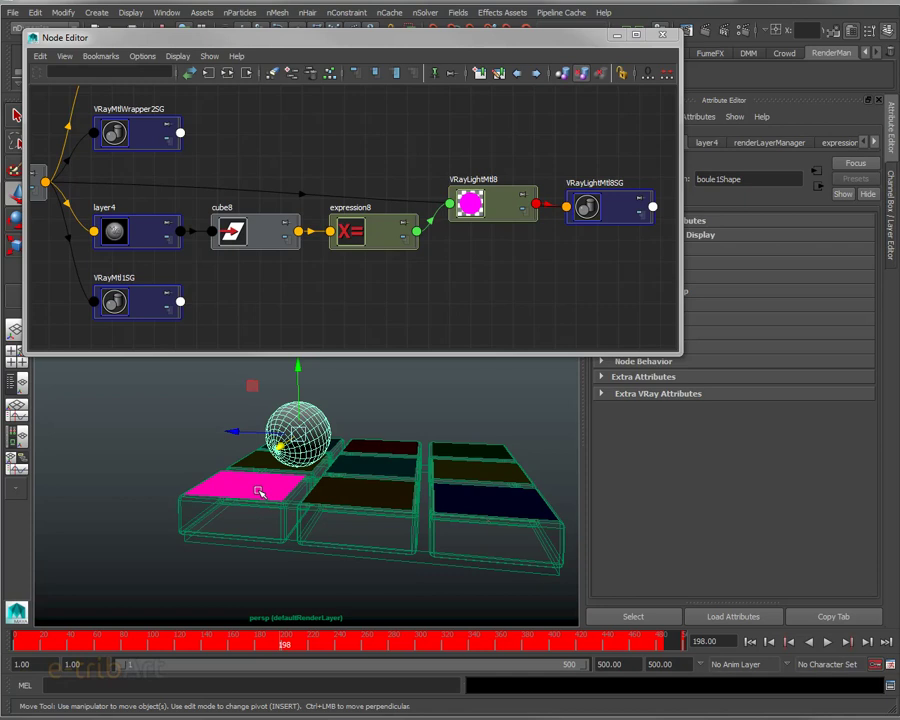
mouse_move(258, 492)
alt+mouse_down()
mouse_move(284, 505)
mouse_move(224, 124)
alt+mouse_up()
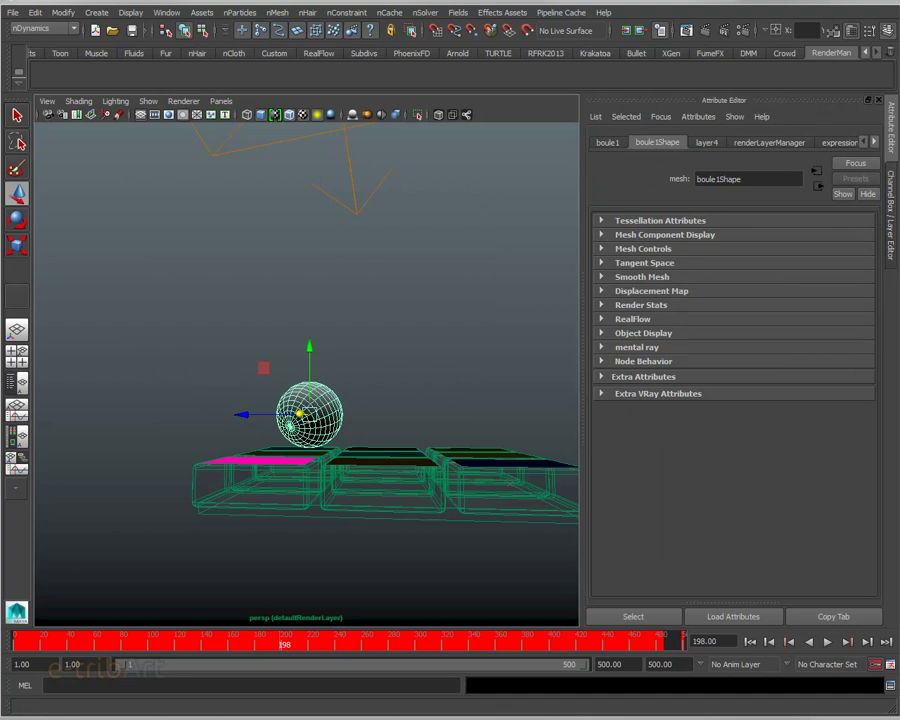
Step: Arrange the Node Editor and node-creation windows, then create a Distance Between utility node
drag(775, 196, 697, 60)
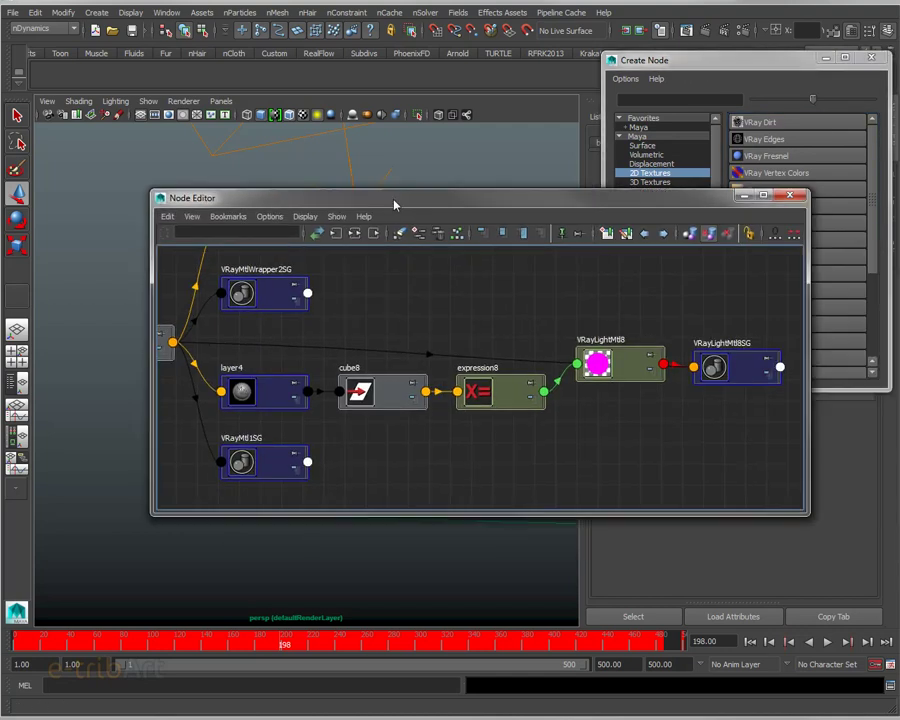
drag(396, 201, 256, 66)
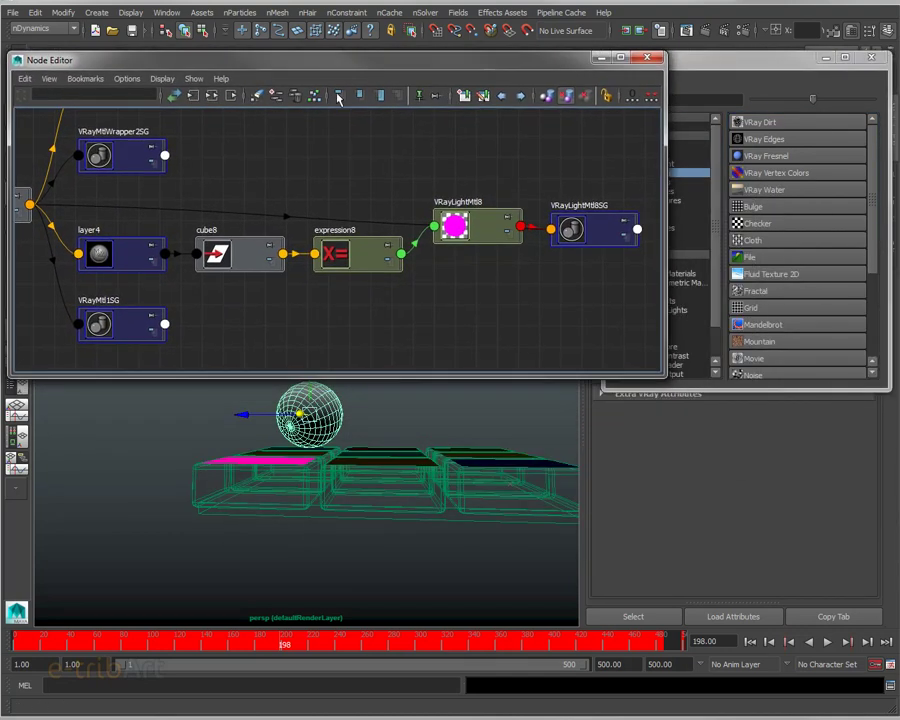
drag(712, 58, 712, 38)
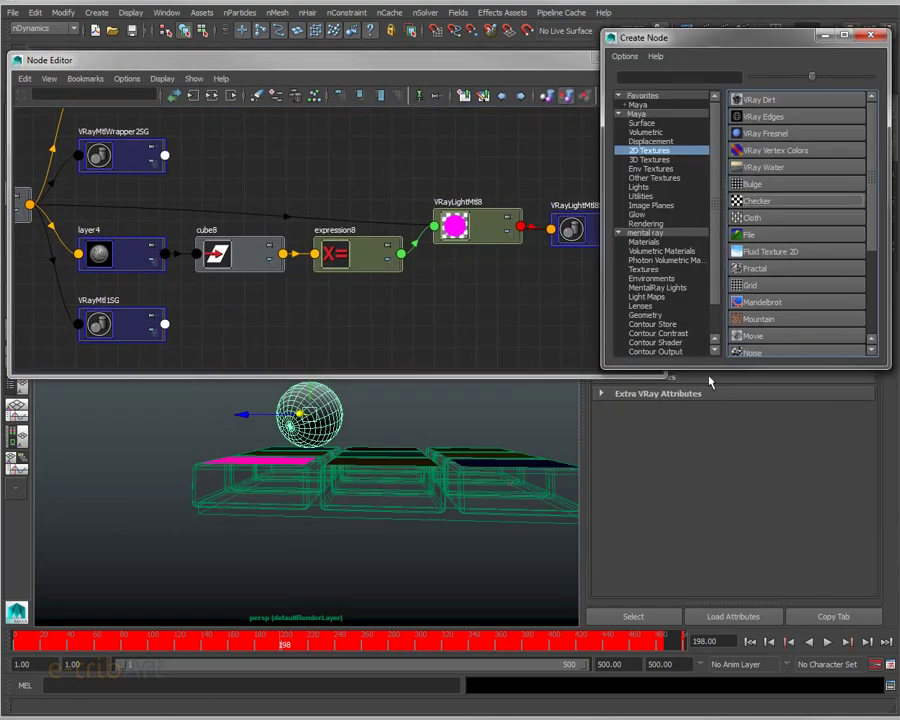
drag(710, 370, 712, 518)
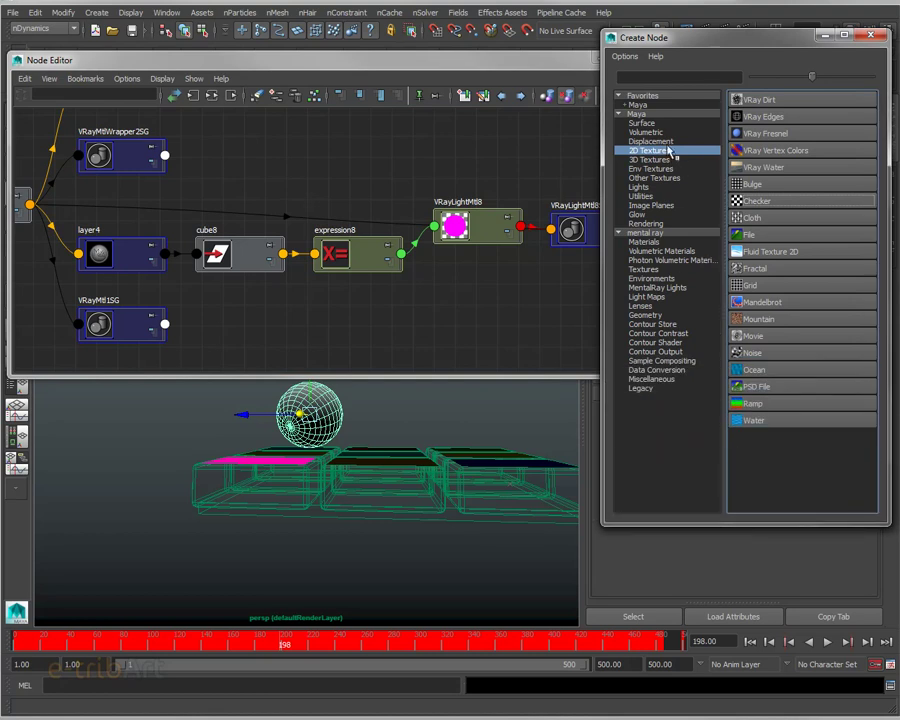
click(666, 196)
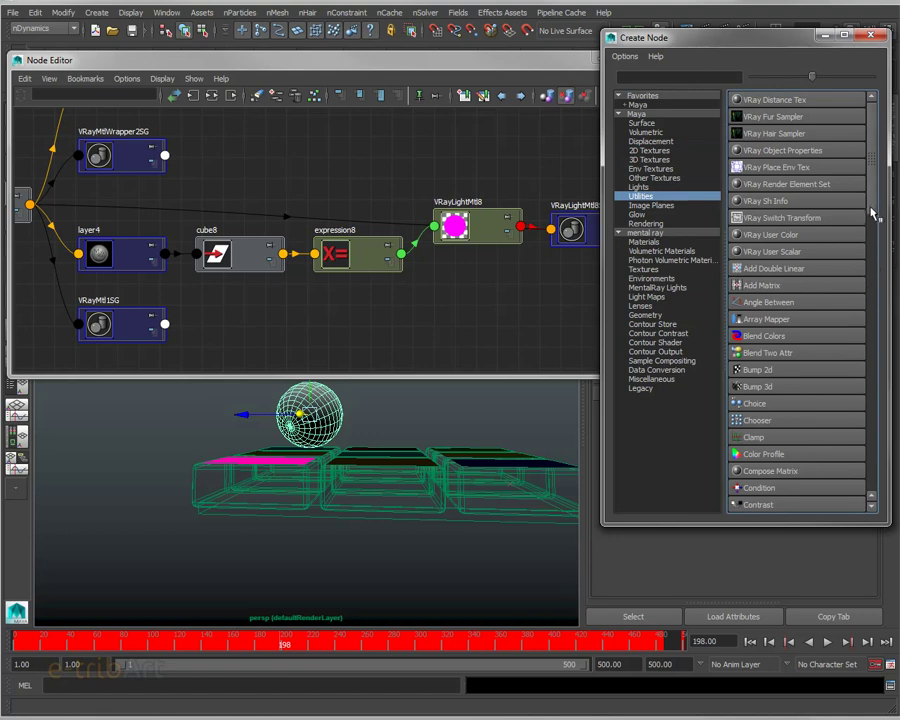
drag(876, 212, 875, 238)
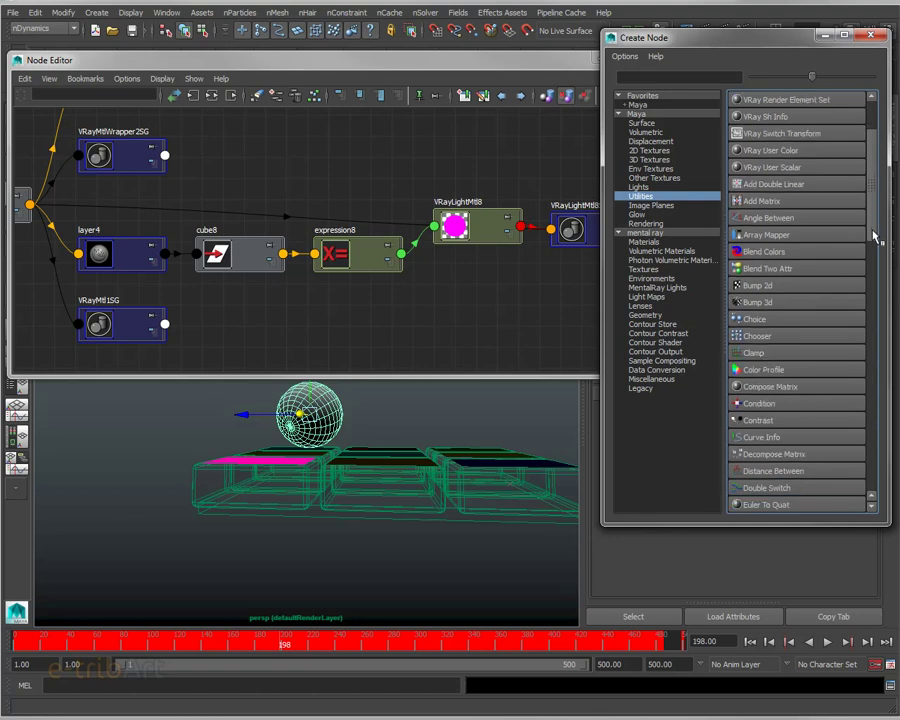
click(800, 478)
Step: Expand distanceBetween1 to show Distance and Message outputs and place it below the VRayLightMtl8 nodes
mouse_move(378, 300)
mouse_down()
mouse_move(463, 316)
mouse_move(484, 305)
mouse_up()
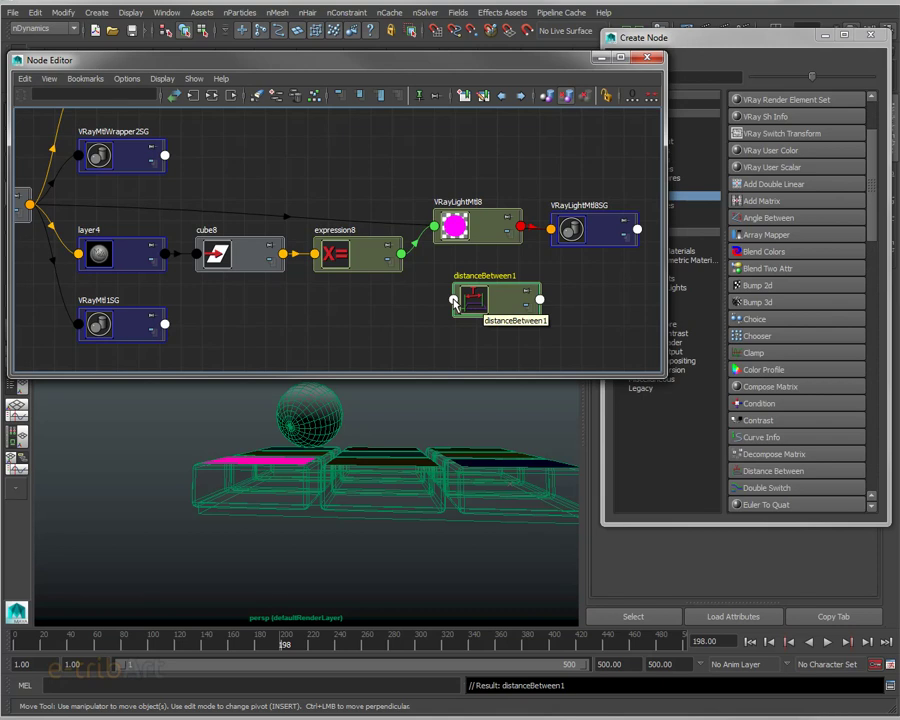
click(521, 299)
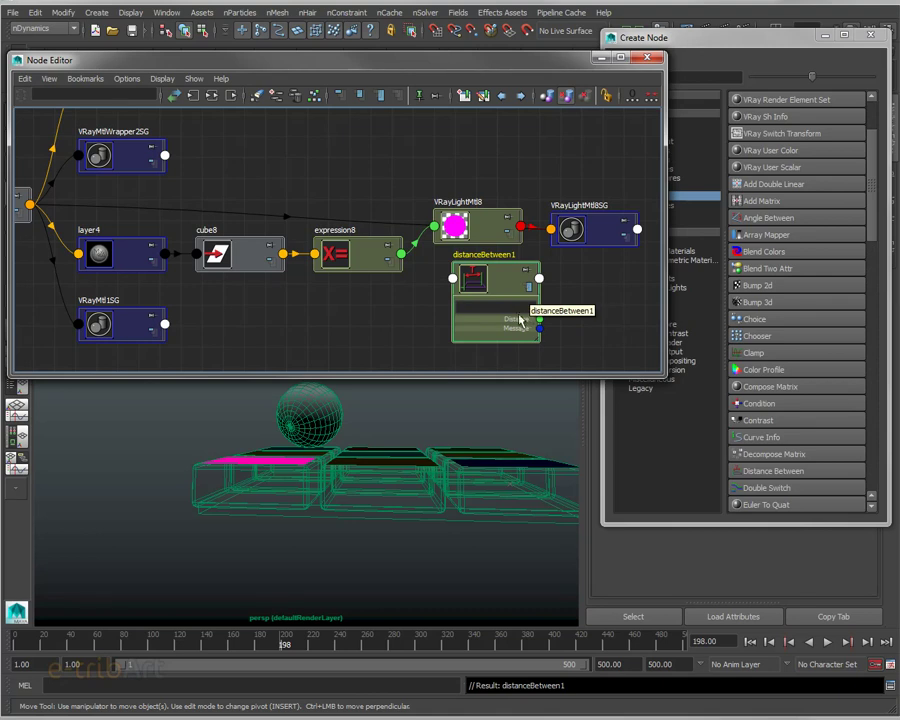
scroll(512, 310, up, 2)
scroll(503, 298, up, 3)
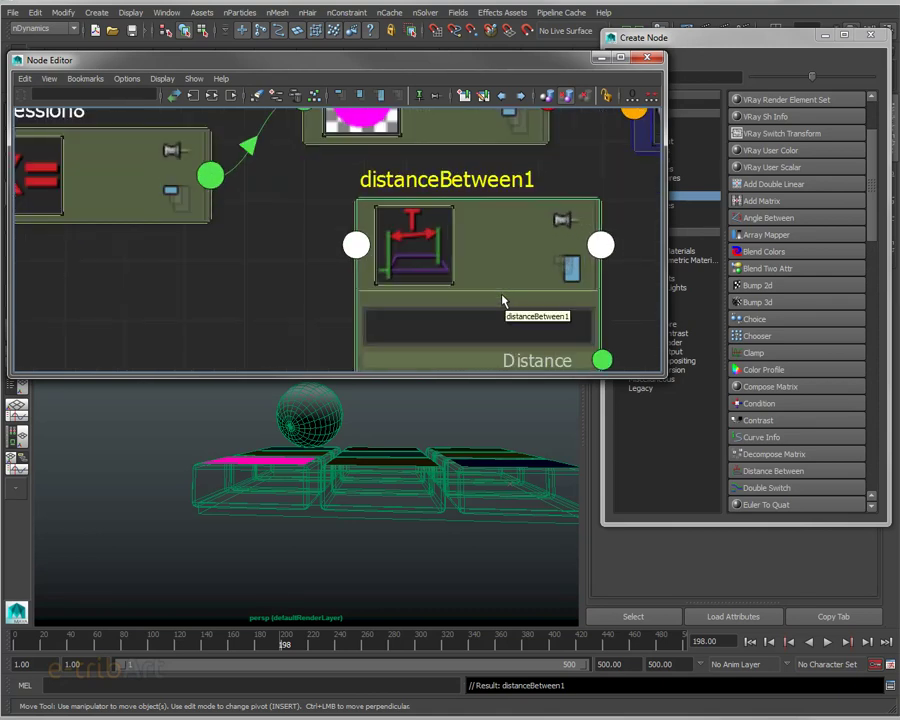
alt+middle_drag(503, 300, 492, 230)
mouse_move(594, 273)
mouse_down()
mouse_move(630, 250)
mouse_move(632, 267)
mouse_up()
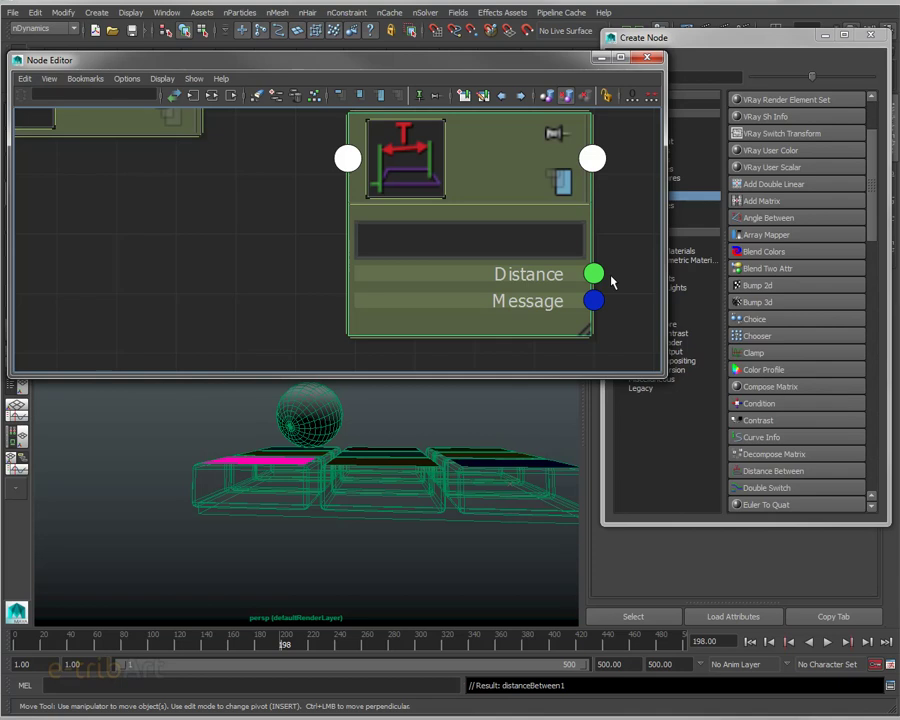
scroll(303, 237, down, 5)
scroll(303, 237, up, 2)
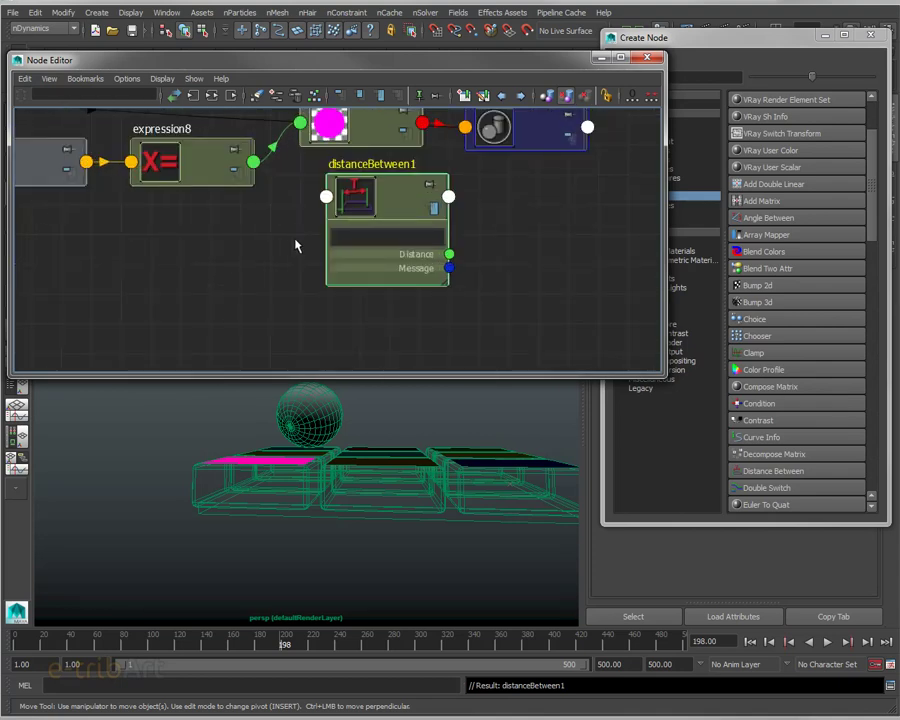
middle_drag(296, 245, 341, 229)
mouse_move(463, 225)
mouse_down()
mouse_move(549, 259)
mouse_move(589, 227)
mouse_move(581, 227)
mouse_up()
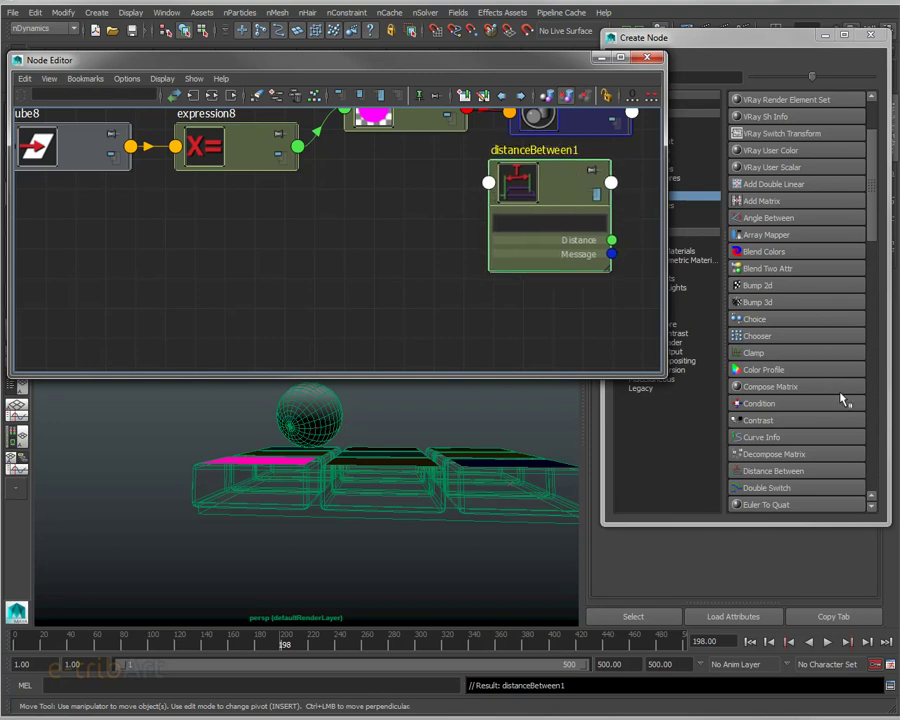
Step: Create a Condition node and expand condition1 beside distanceBetween1
click(768, 404)
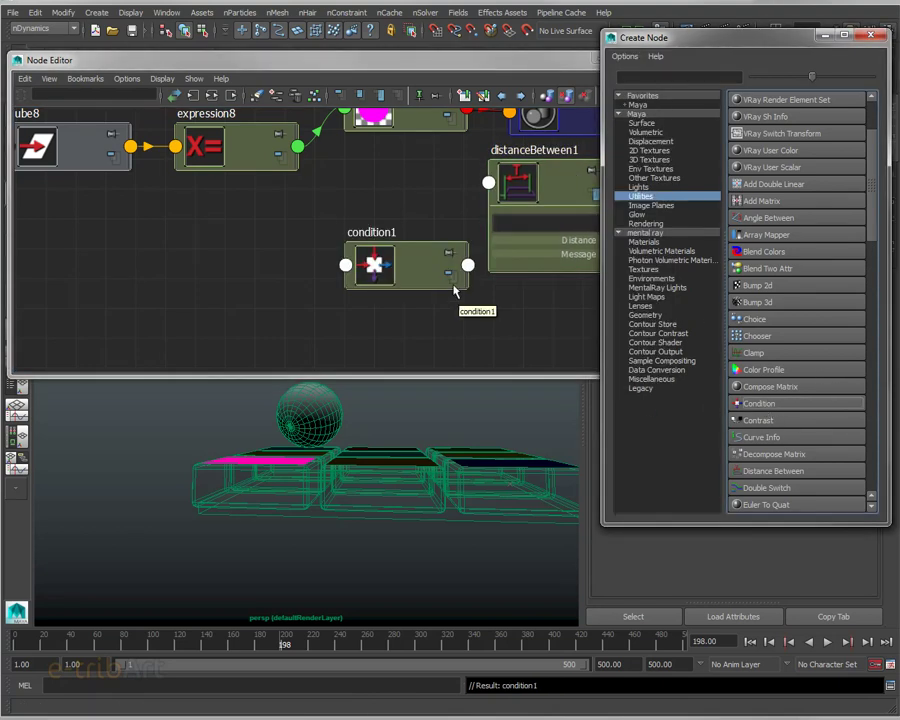
drag(410, 265, 546, 319)
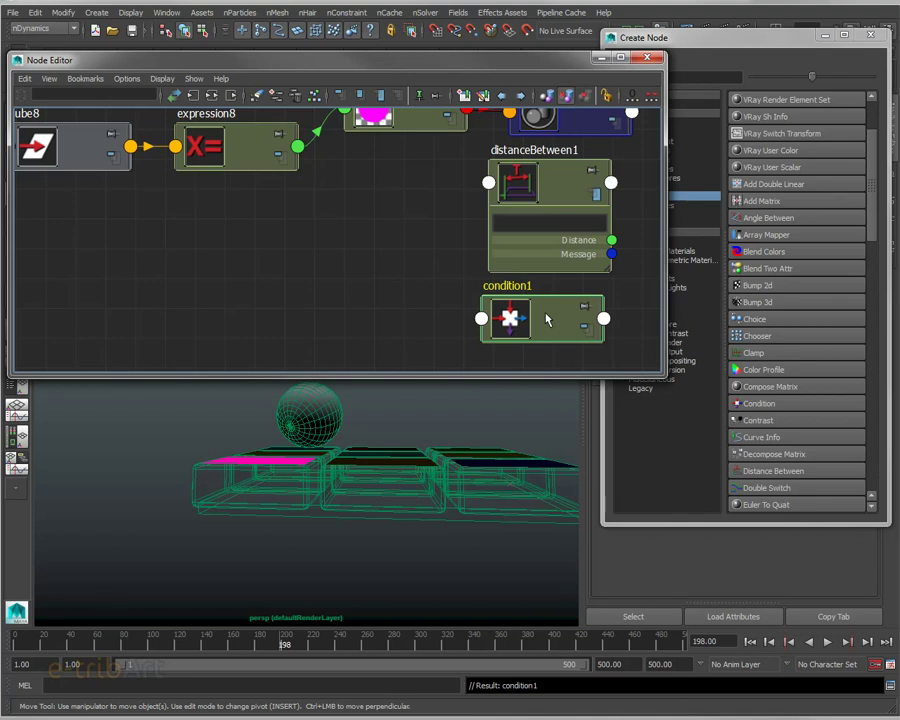
drag(590, 258, 405, 293)
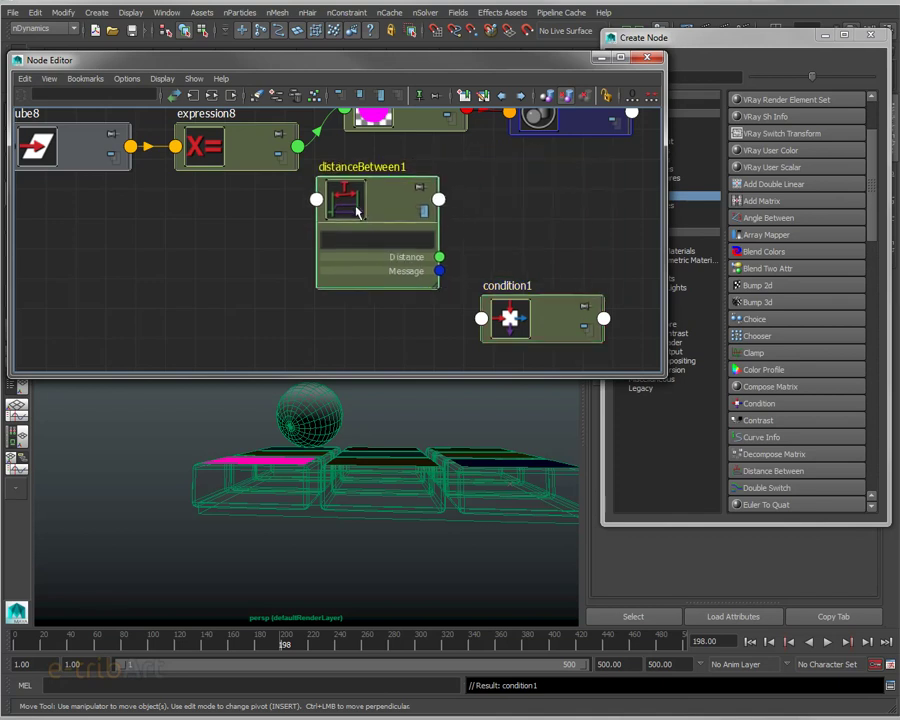
drag(551, 333, 551, 243)
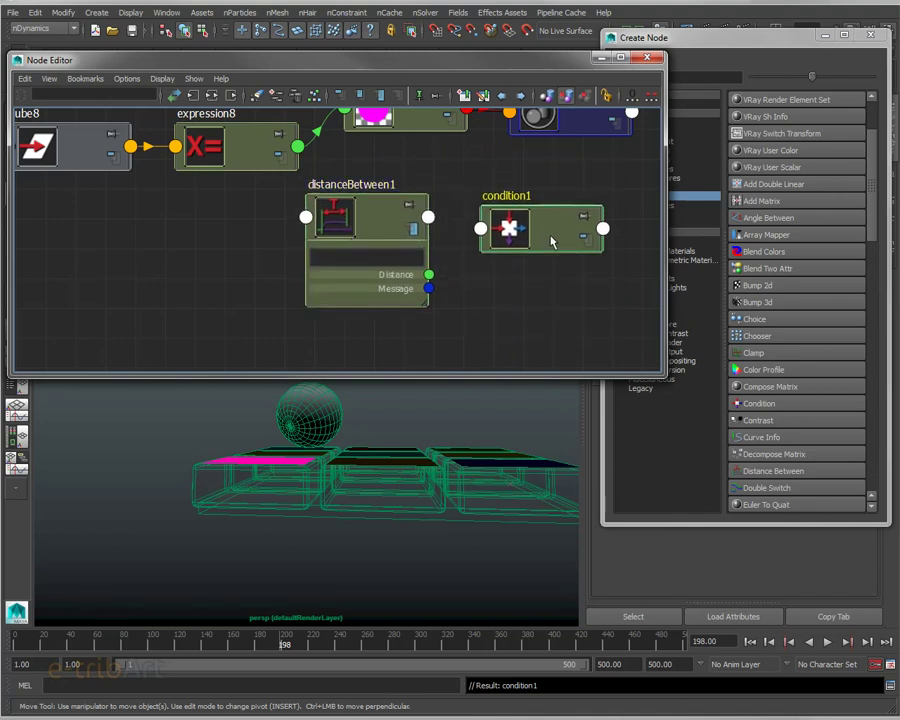
click(588, 244)
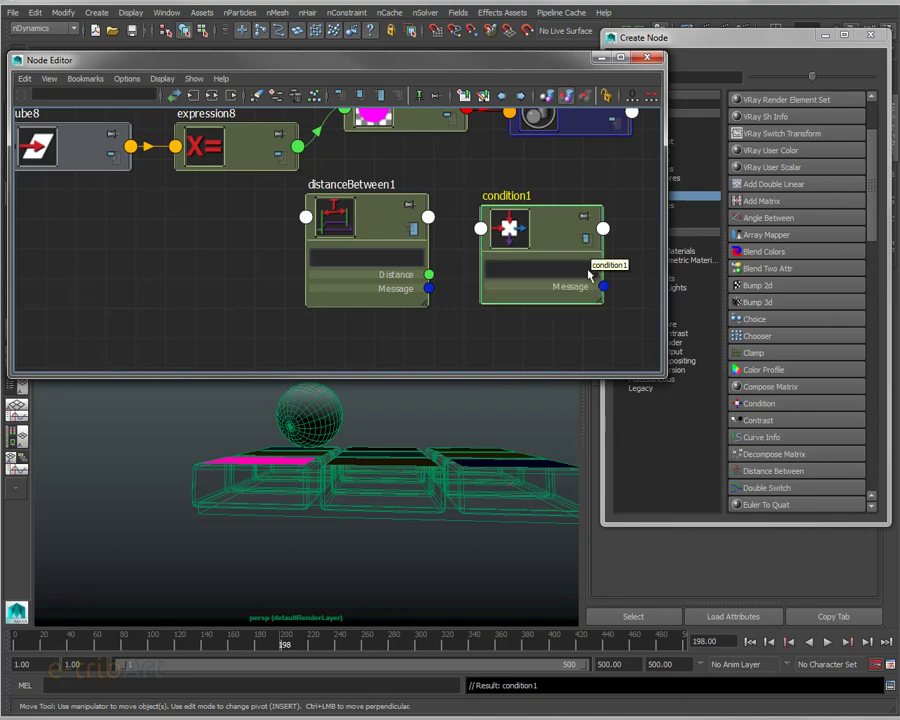
click(588, 244)
drag(588, 244, 606, 193)
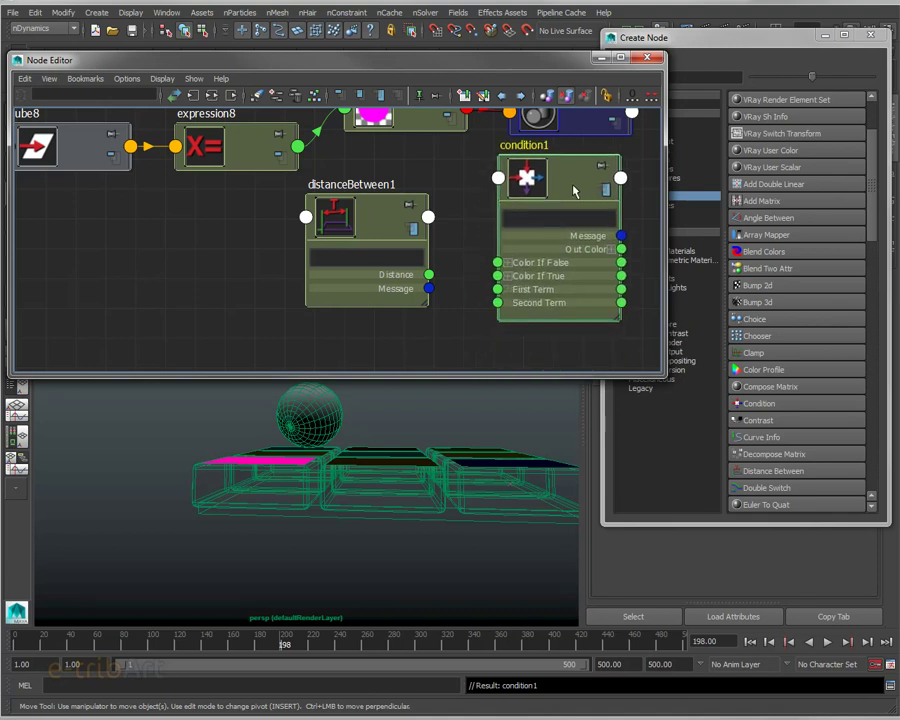
click(355, 225)
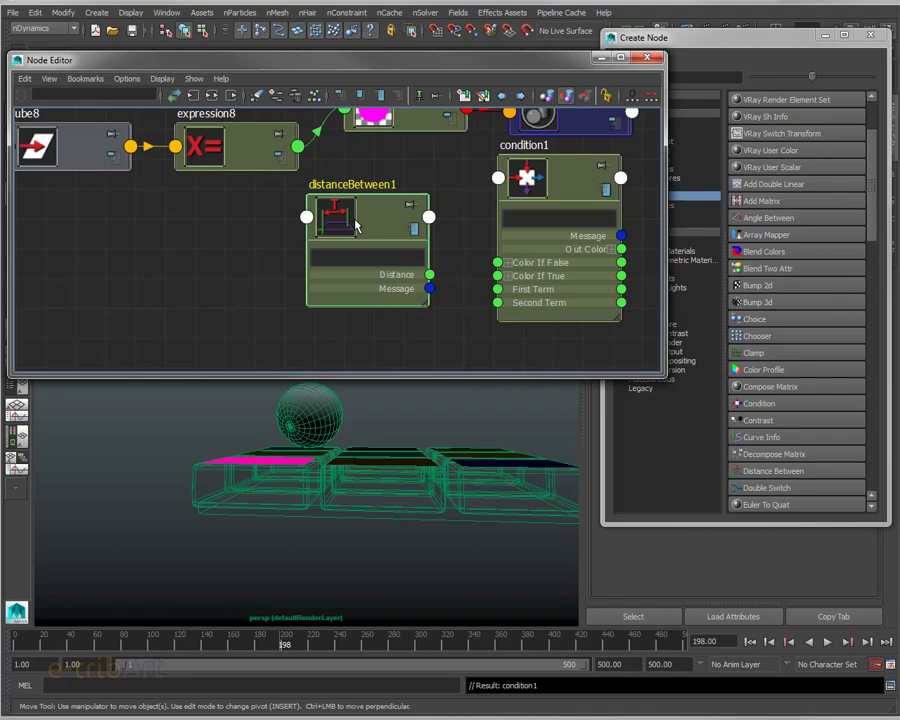
Step: Align distanceBetween1 with condition1, wire Distance into First Term, and close the node list
drag(384, 222, 382, 205)
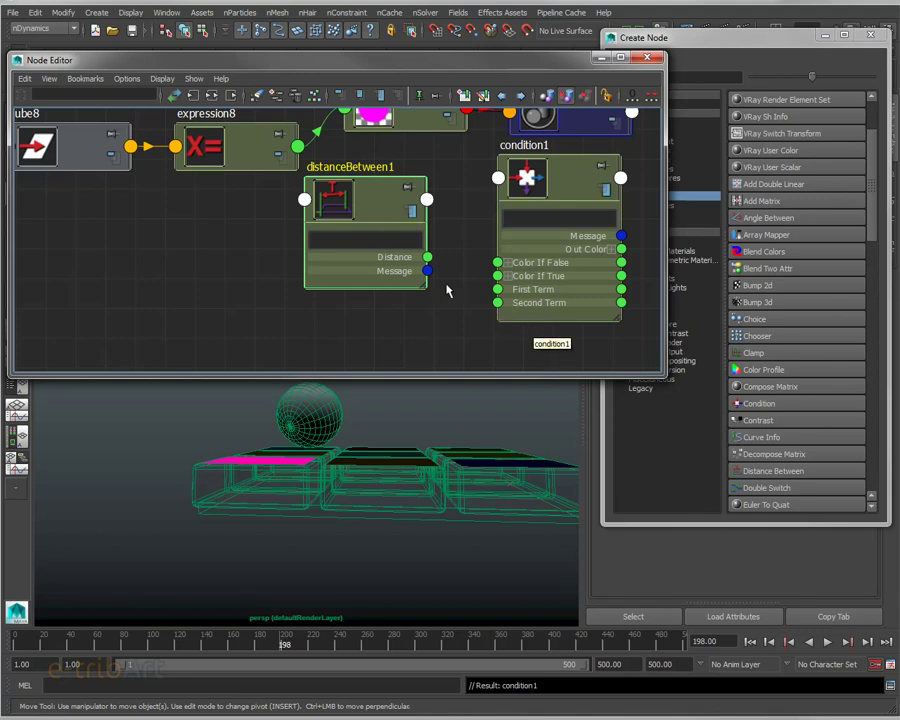
drag(392, 214, 393, 238)
drag(428, 283, 499, 290)
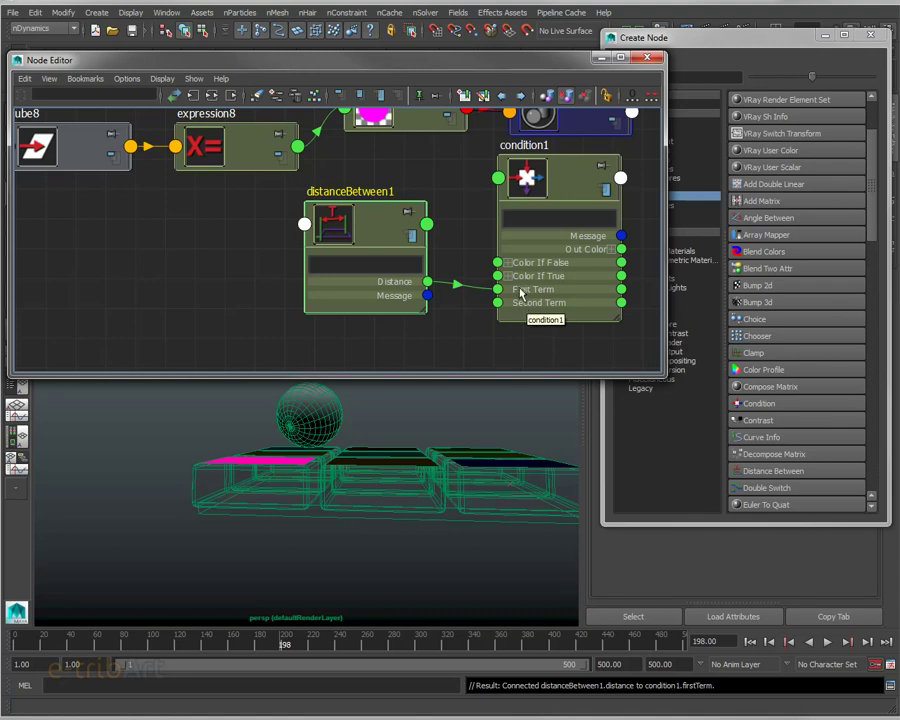
click(524, 225)
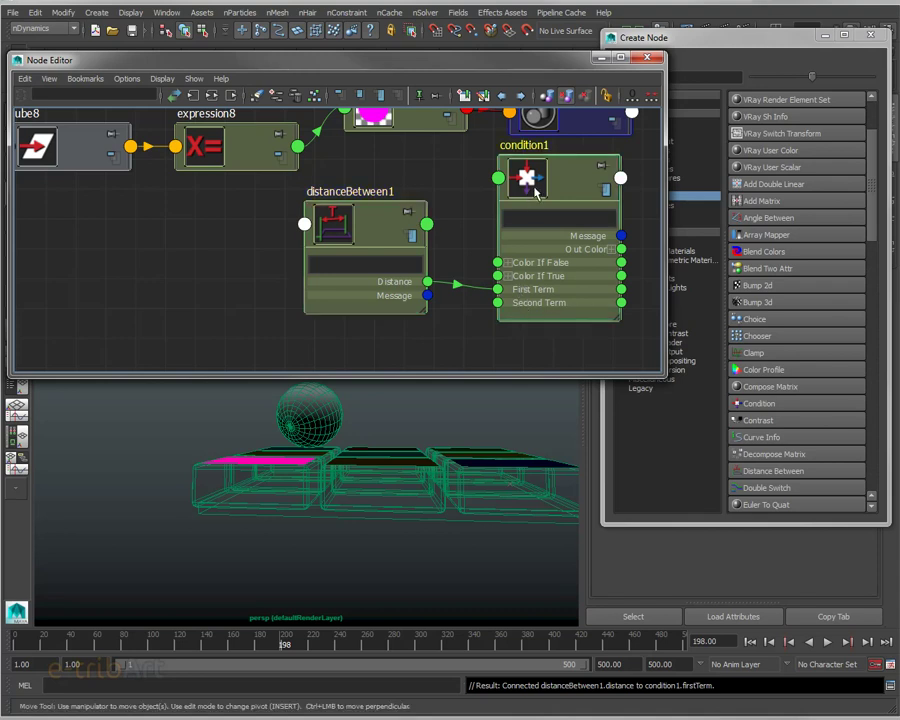
drag(709, 40, 899, 66)
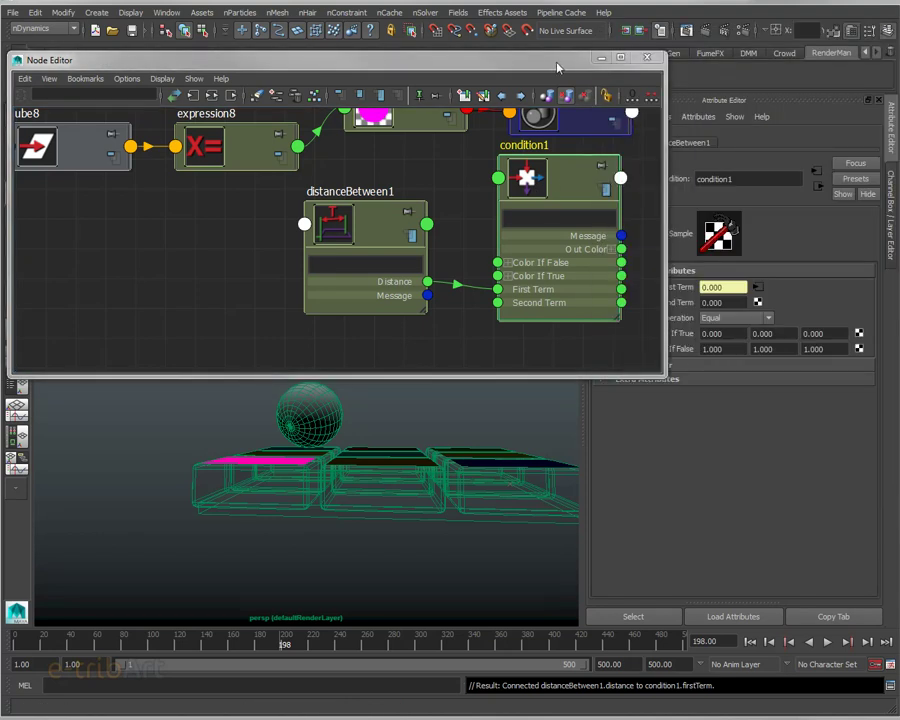
Step: Set condition1's Operation to Less Than and its Second Term to 1
drag(557, 67, 477, 67)
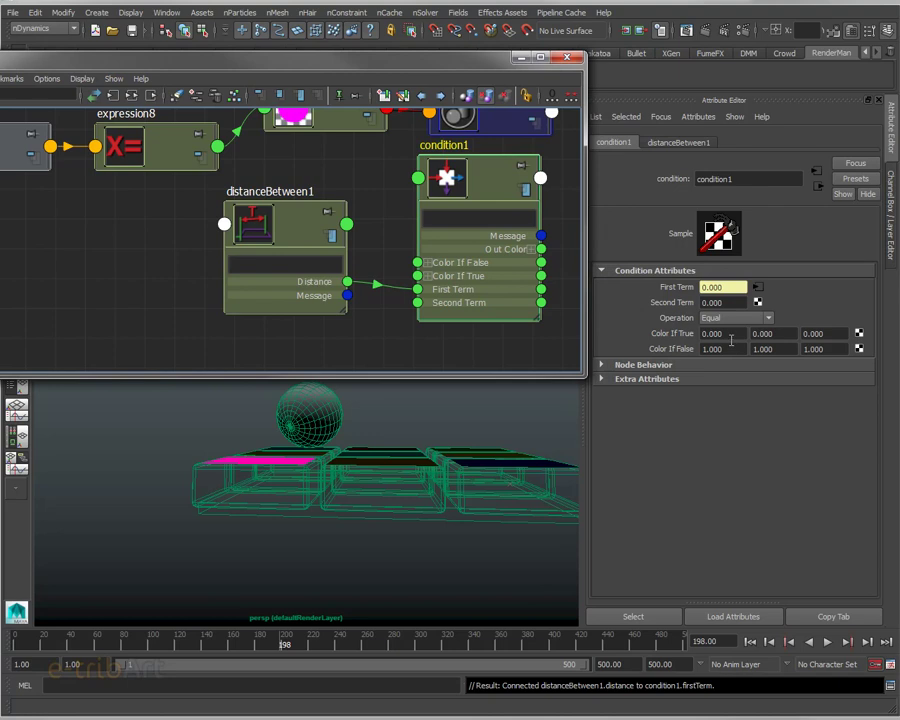
click(729, 319)
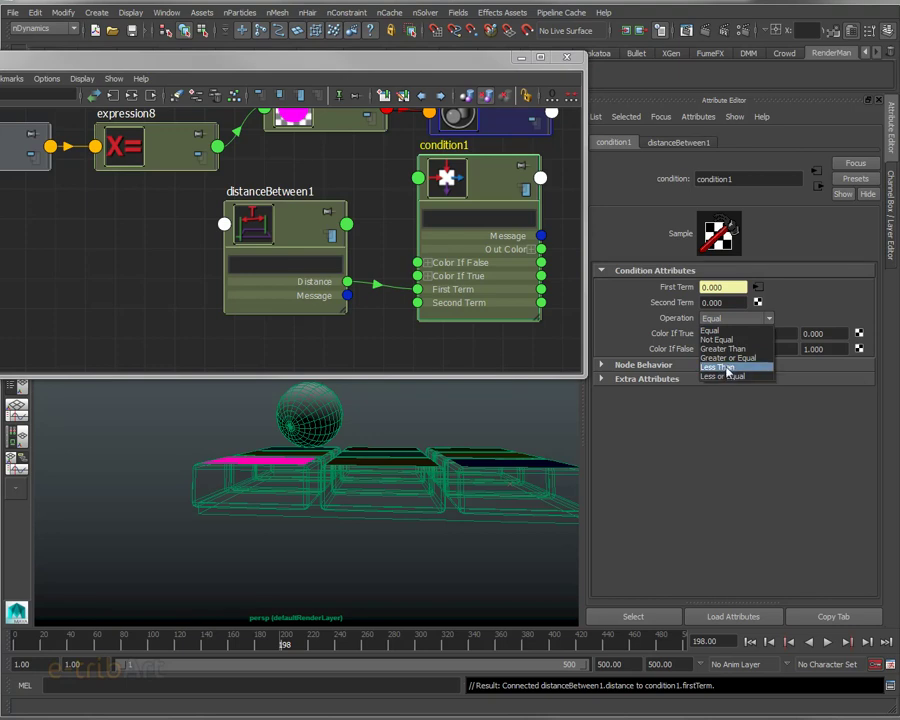
click(728, 369)
click(708, 302)
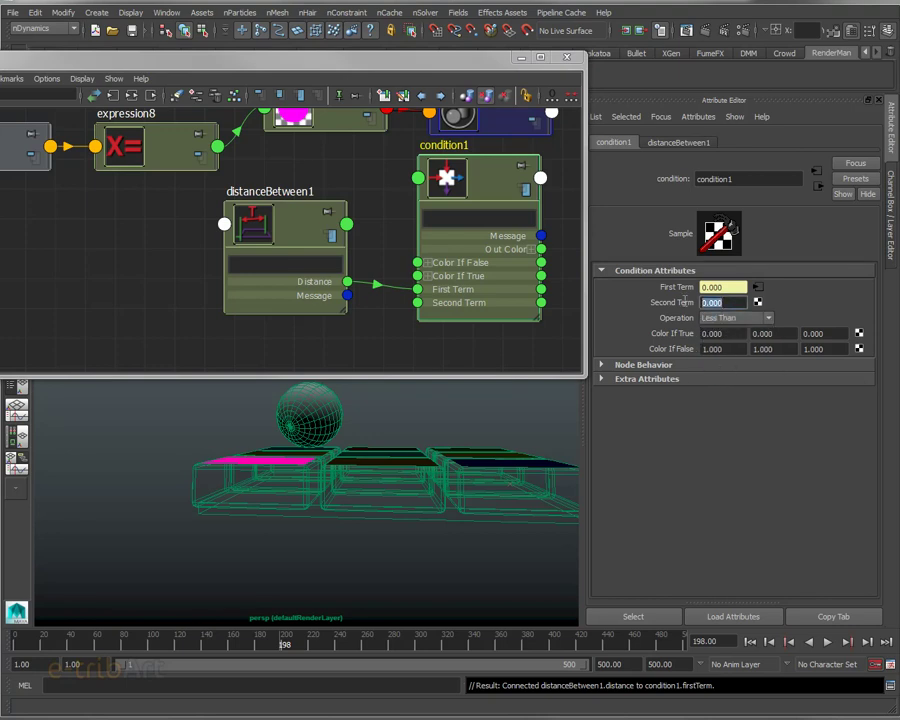
text(1)
Step: Shift distanceBetween1 and condition1 left and begin wiring condition1's output
drag(300, 260, 224, 263)
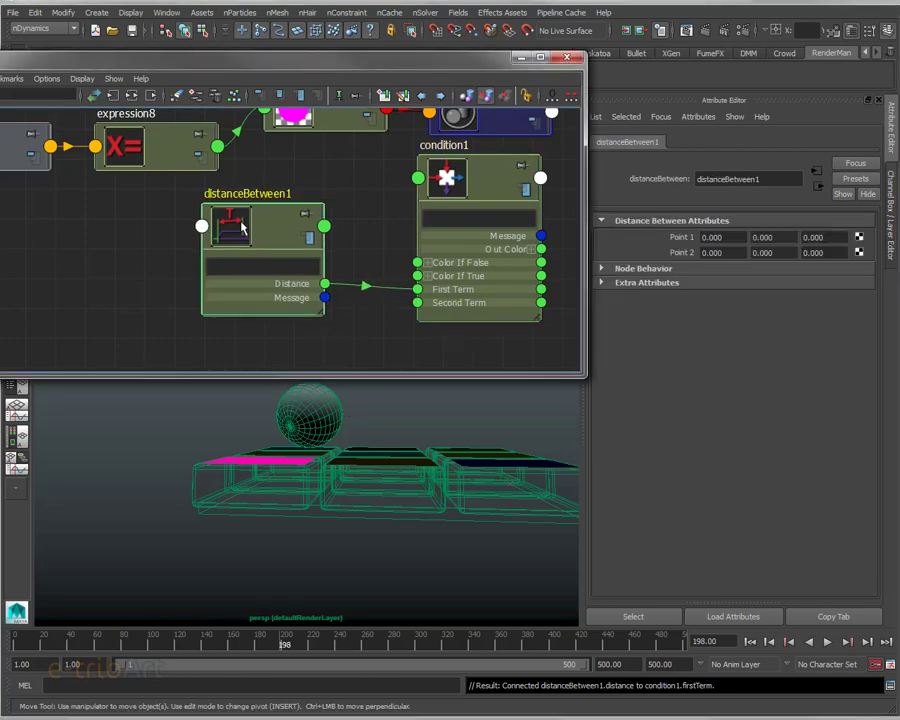
mouse_move(418, 215)
mouse_down()
mouse_move(340, 226)
mouse_move(389, 205)
mouse_up()
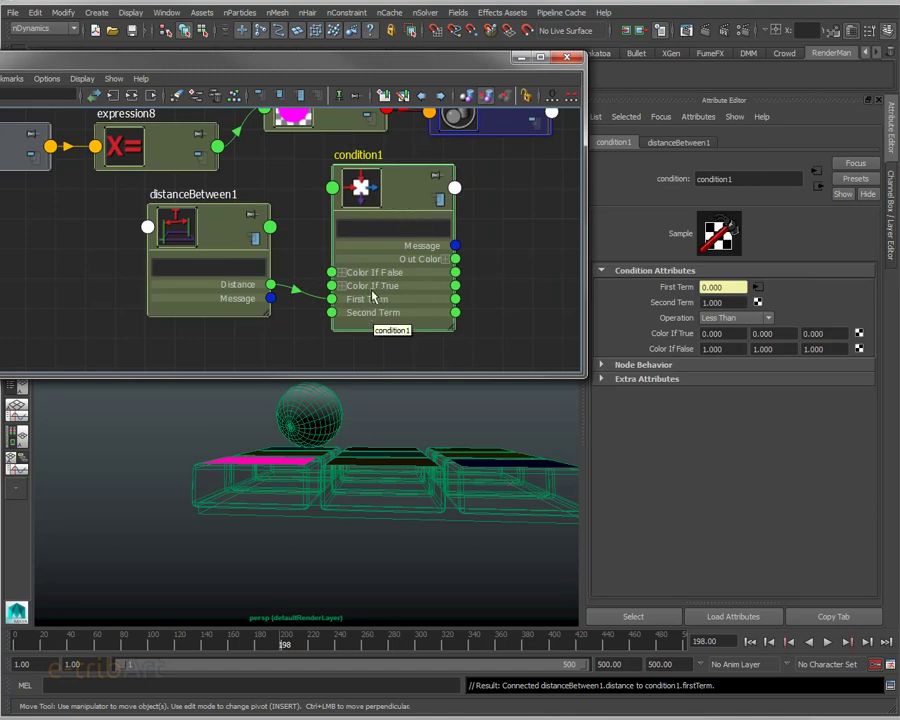
drag(455, 290, 520, 284)
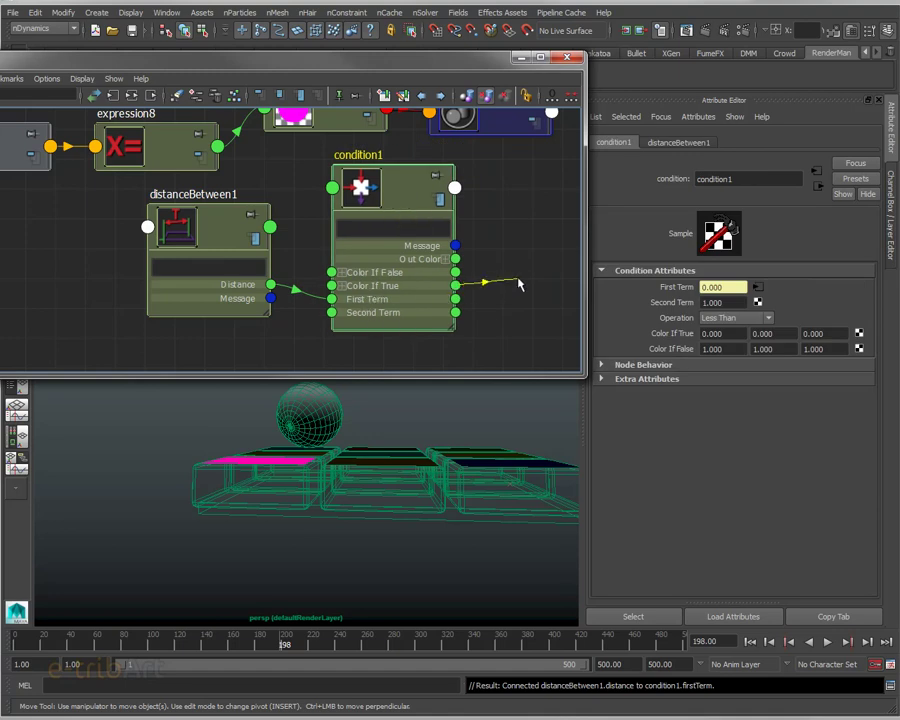
Step: Reposition multiply_faux, multiply_vrai, condition1 and distanceBetween1, dismissing the node type list
drag(455, 258, 519, 258)
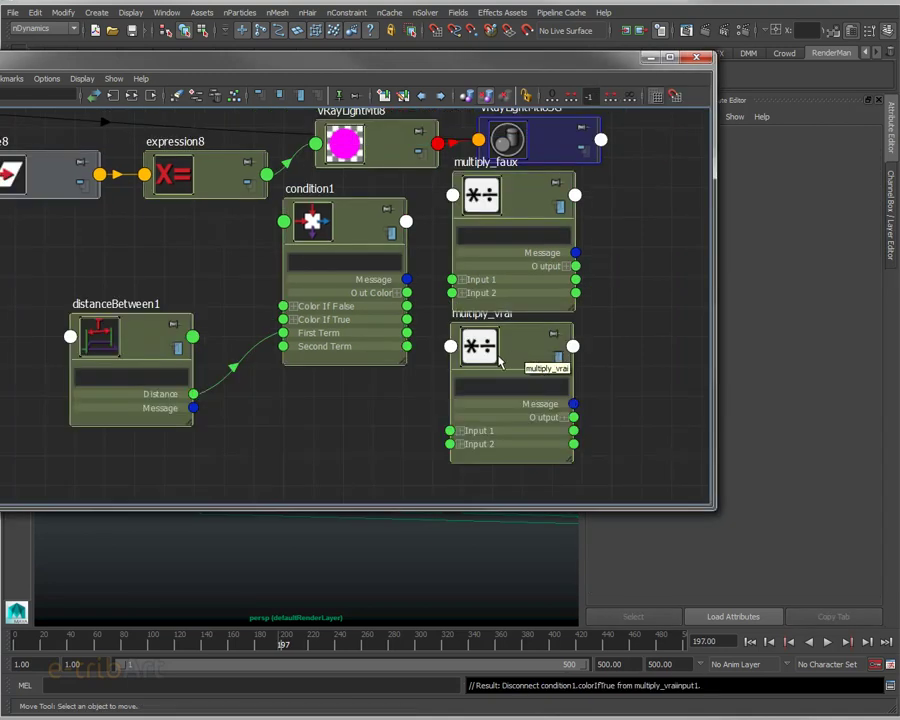
drag(318, 228, 325, 233)
mouse_move(494, 195)
mouse_down()
mouse_move(532, 201)
mouse_move(501, 196)
mouse_up()
mouse_move(483, 344)
mouse_down()
mouse_move(489, 355)
mouse_move(488, 345)
mouse_up()
drag(508, 75, 699, 75)
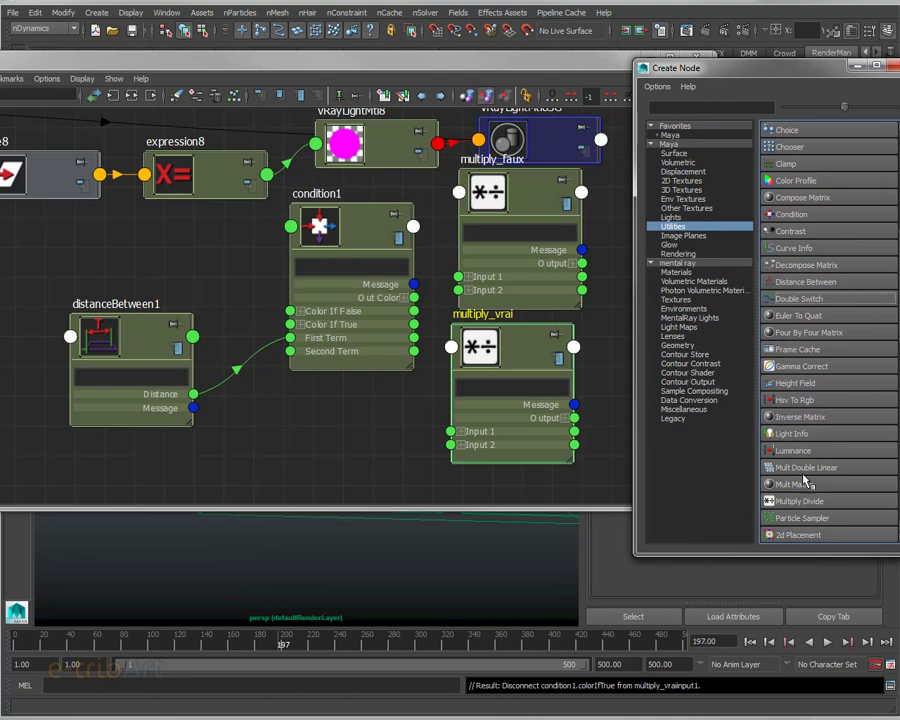
click(724, 58)
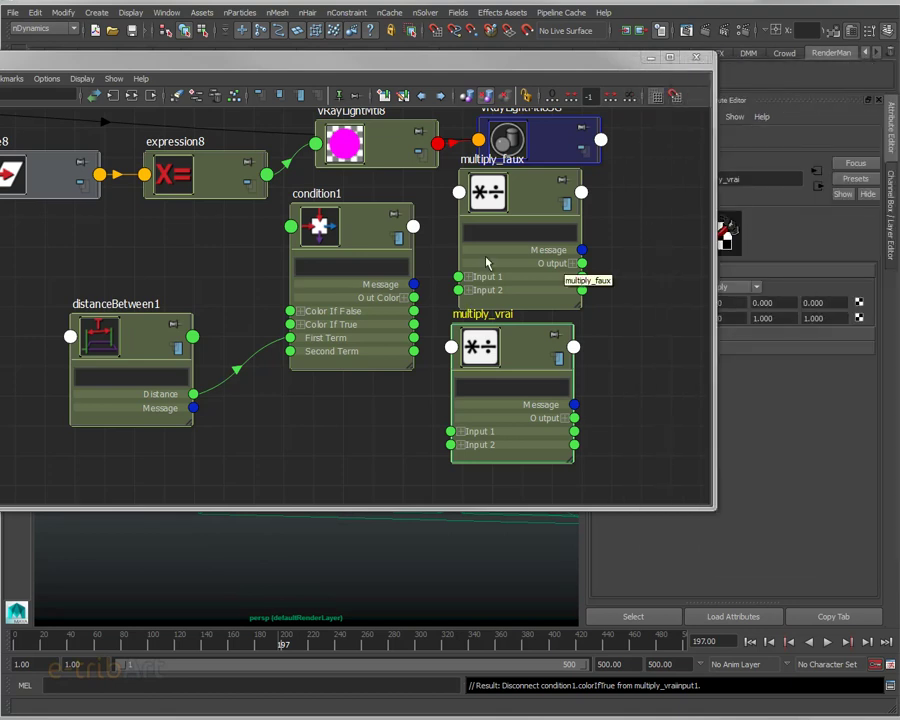
drag(318, 228, 322, 290)
drag(135, 346, 134, 422)
Step: Place multiply_faux beside expression8 with multiply_vrai beneath it and condition1 to the right
mouse_move(497, 208)
mouse_down()
mouse_move(404, 190)
mouse_move(175, 174)
mouse_up()
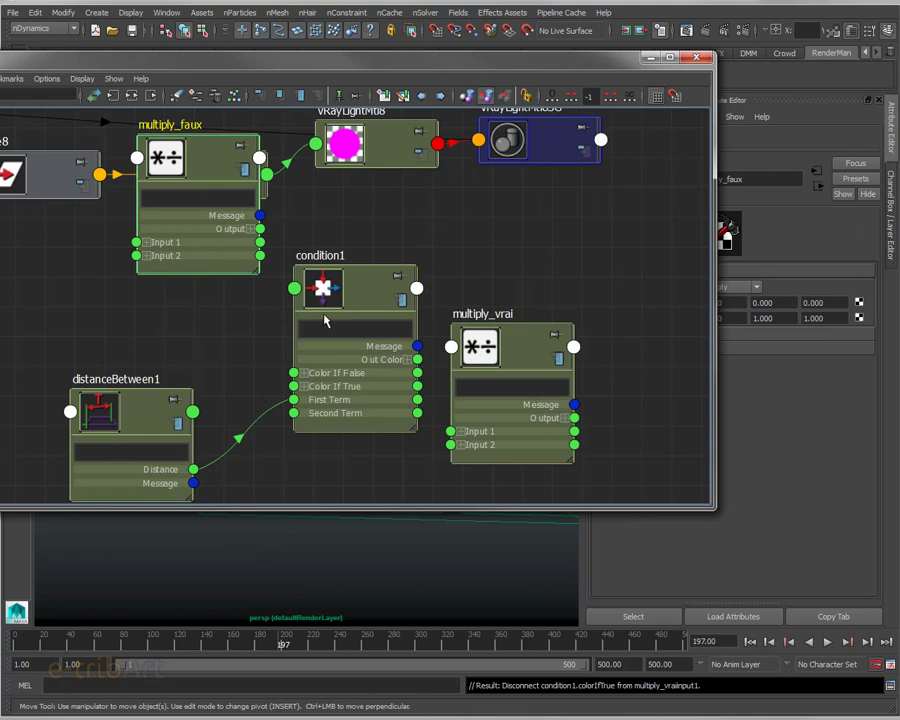
drag(533, 356, 196, 284)
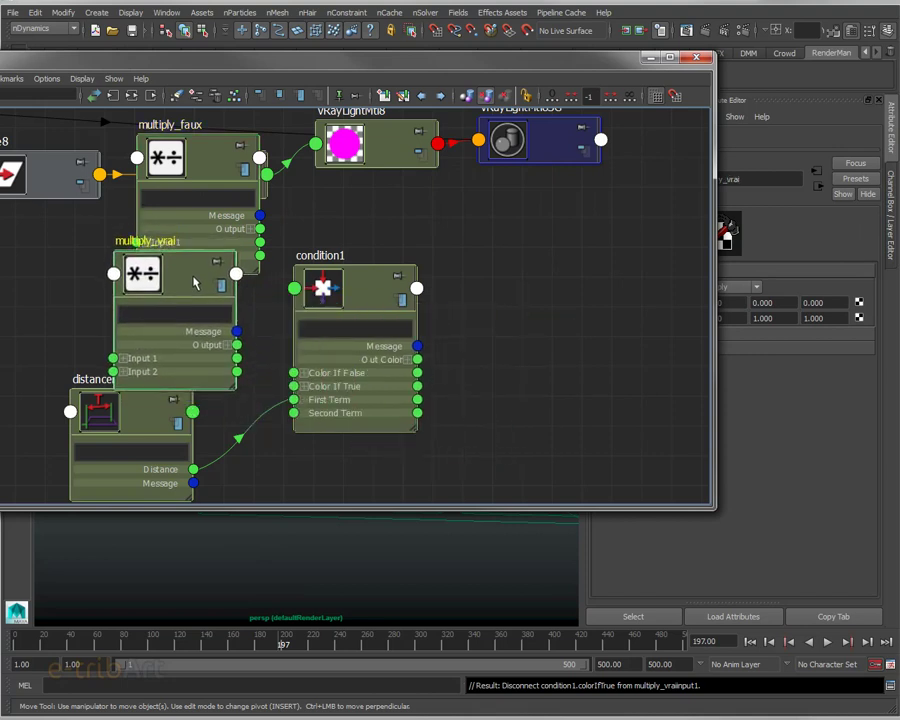
drag(146, 404, 156, 444)
drag(365, 286, 415, 272)
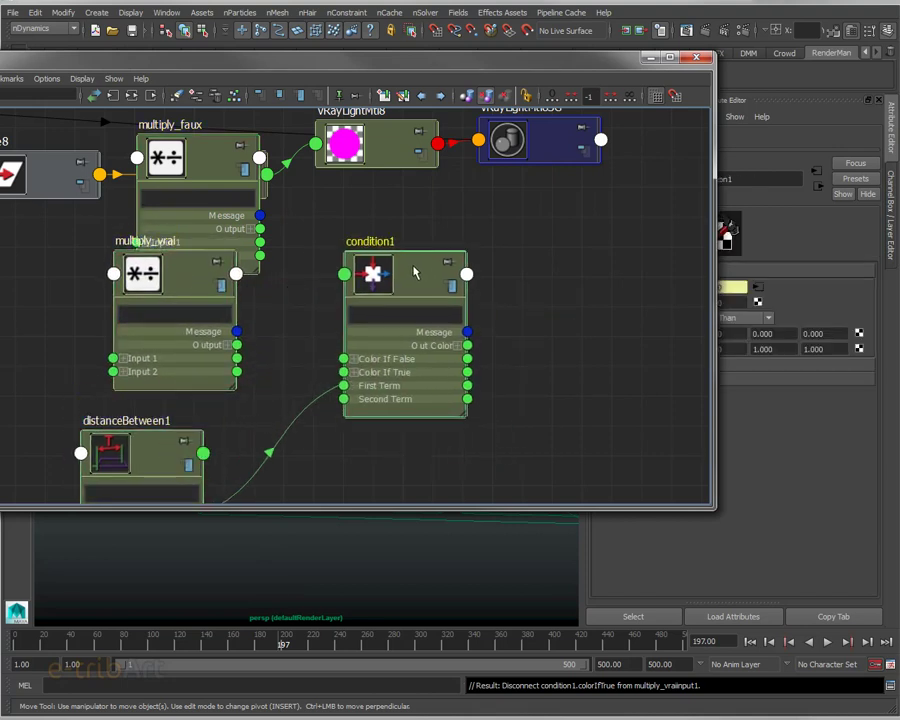
drag(220, 258, 240, 289)
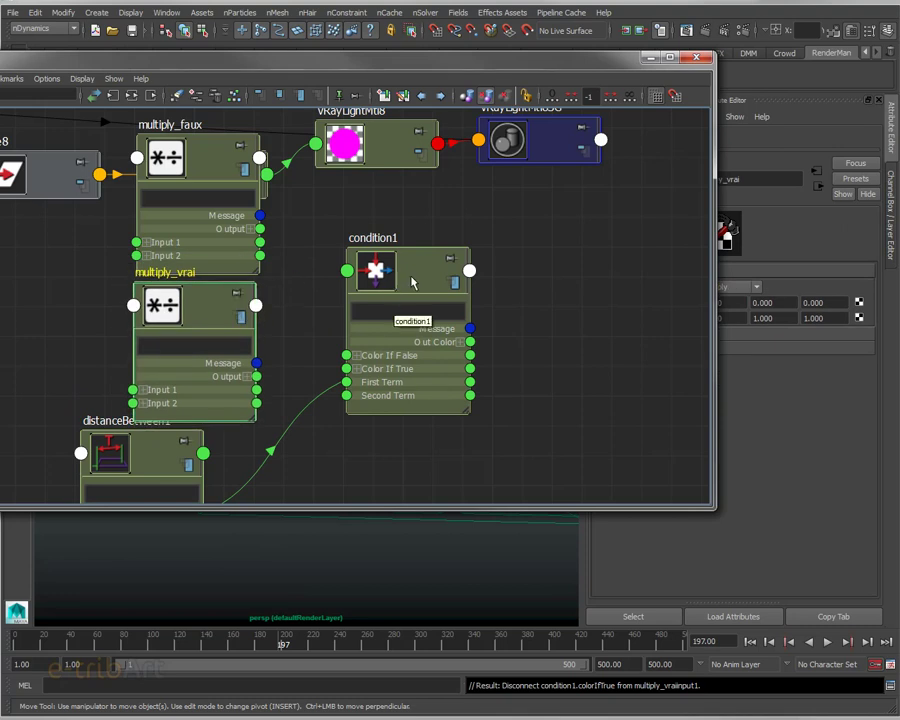
drag(390, 300, 403, 275)
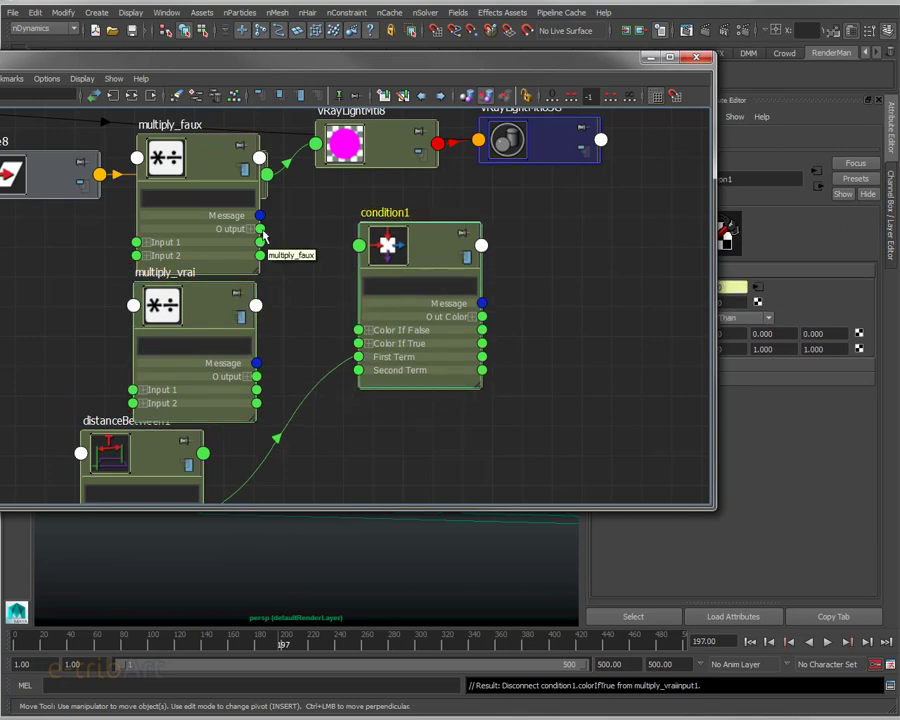
Step: Connect multiply_faux Output to Color If False, multiply_vrai Output to Color If True, then space nodes
drag(262, 232, 359, 334)
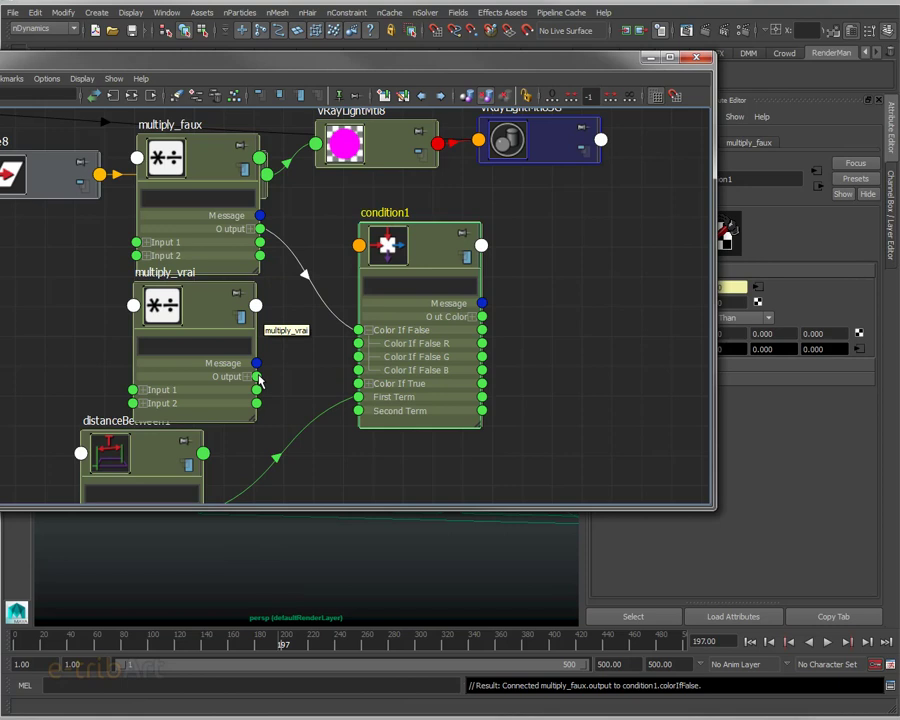
drag(258, 377, 358, 384)
click(358, 384)
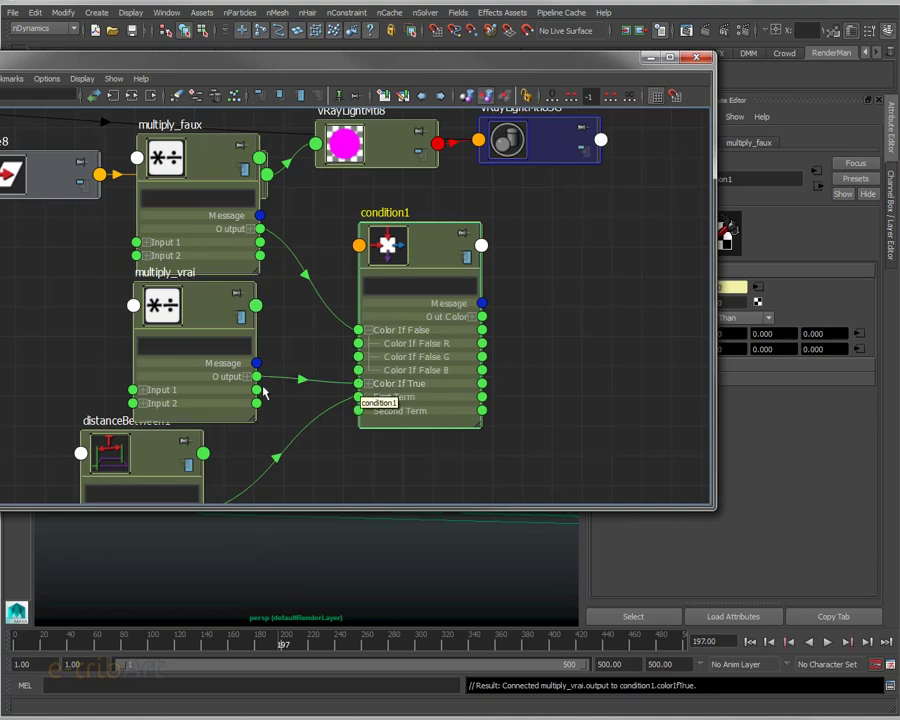
mouse_move(166, 456)
mouse_down()
mouse_move(228, 469)
mouse_move(219, 472)
mouse_up()
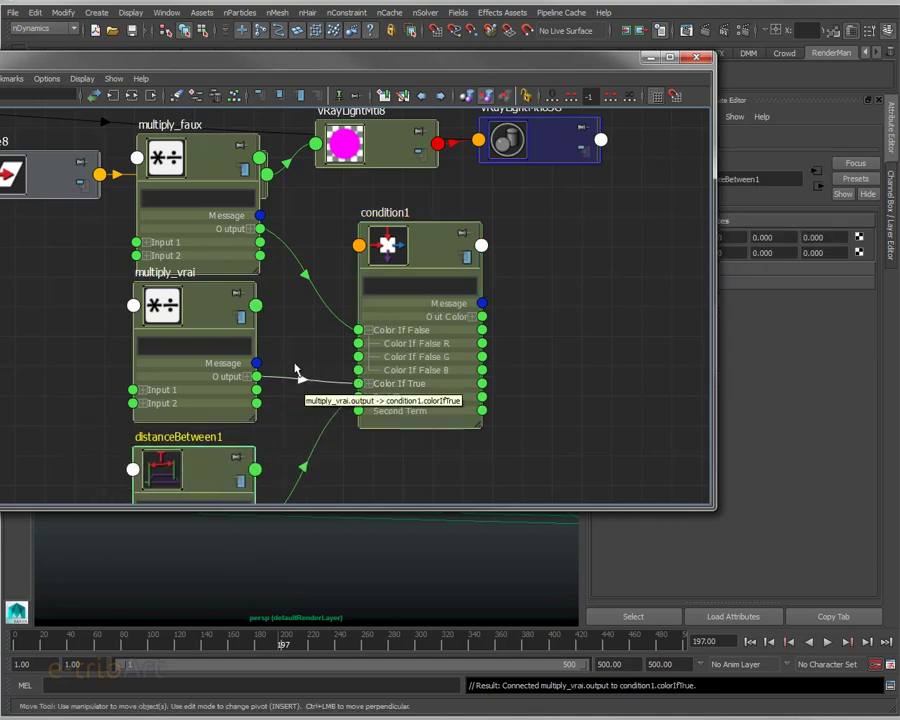
click(398, 241)
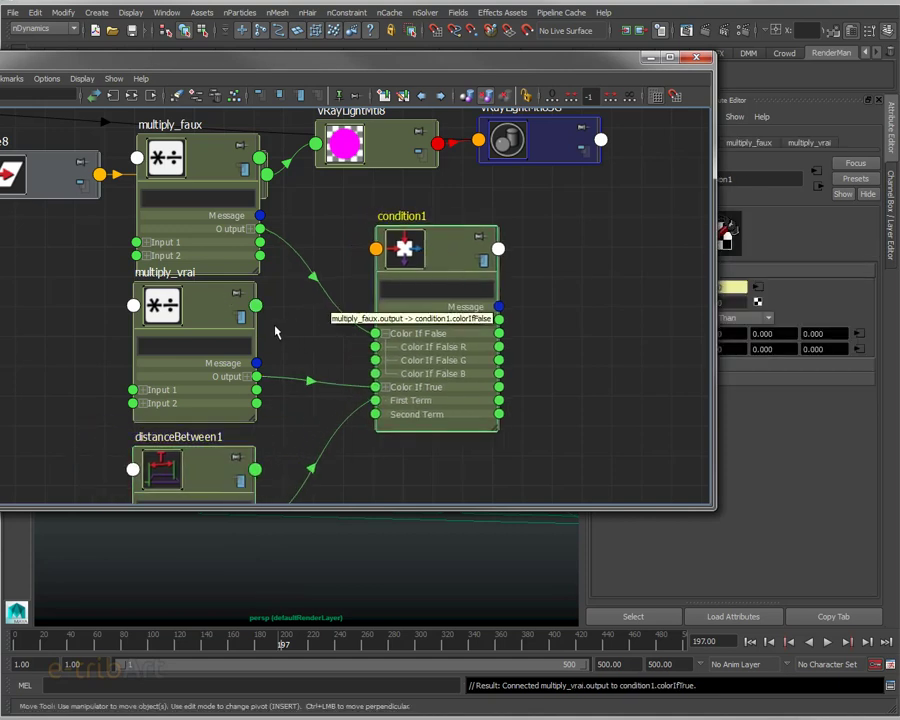
scroll(262, 326, down, 1)
drag(213, 468, 214, 490)
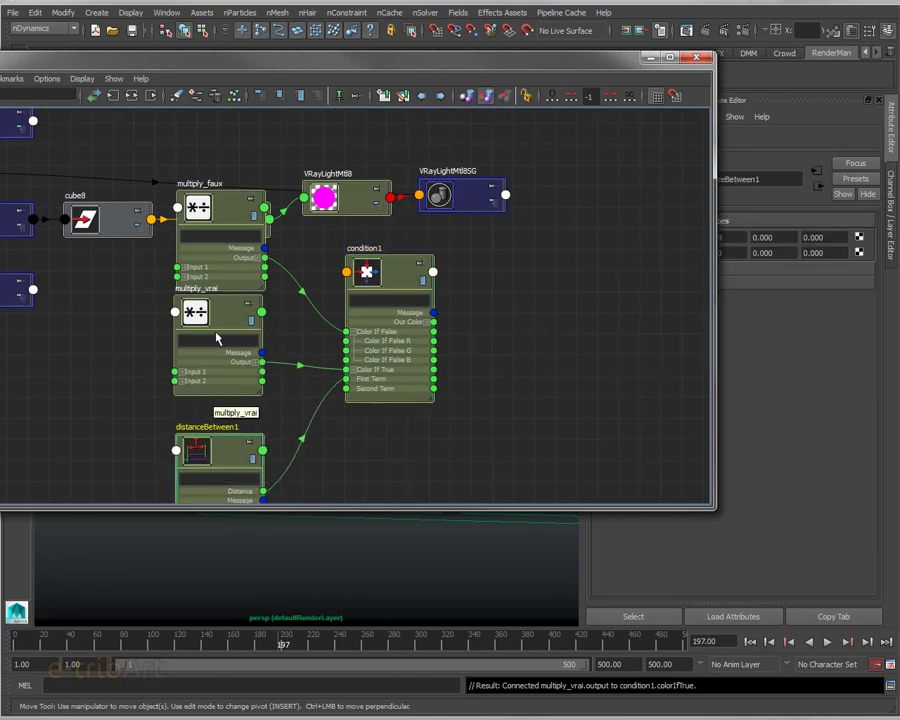
drag(218, 375, 219, 402)
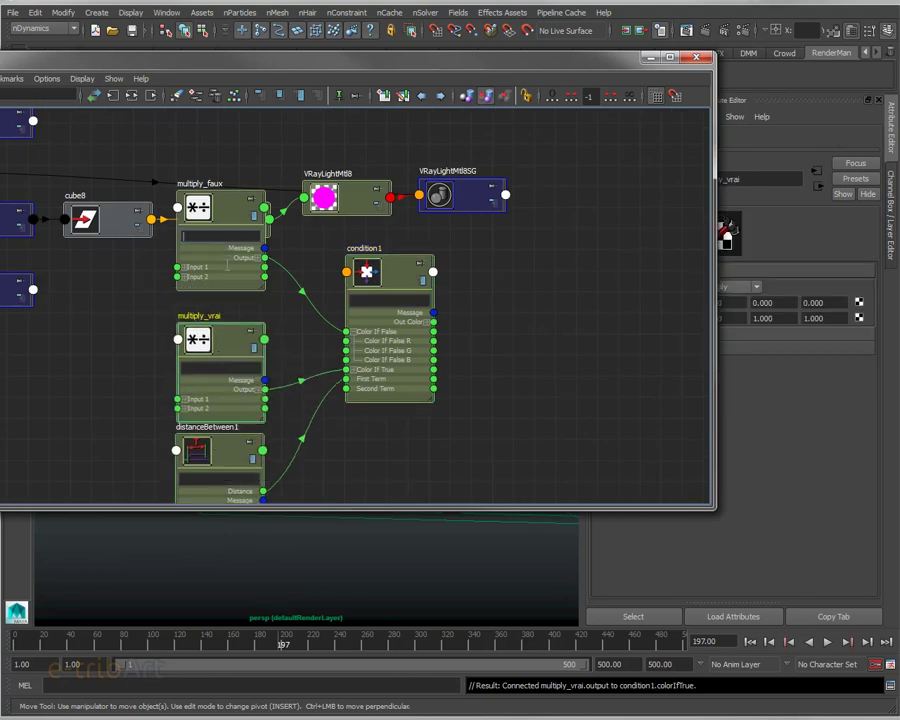
drag(231, 217, 230, 244)
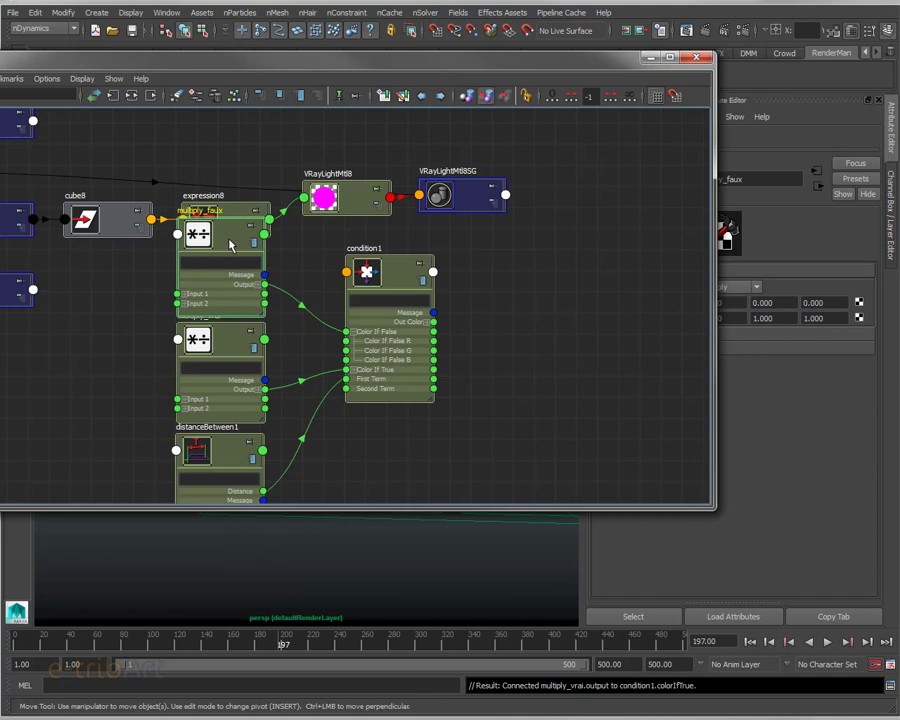
drag(366, 296, 396, 313)
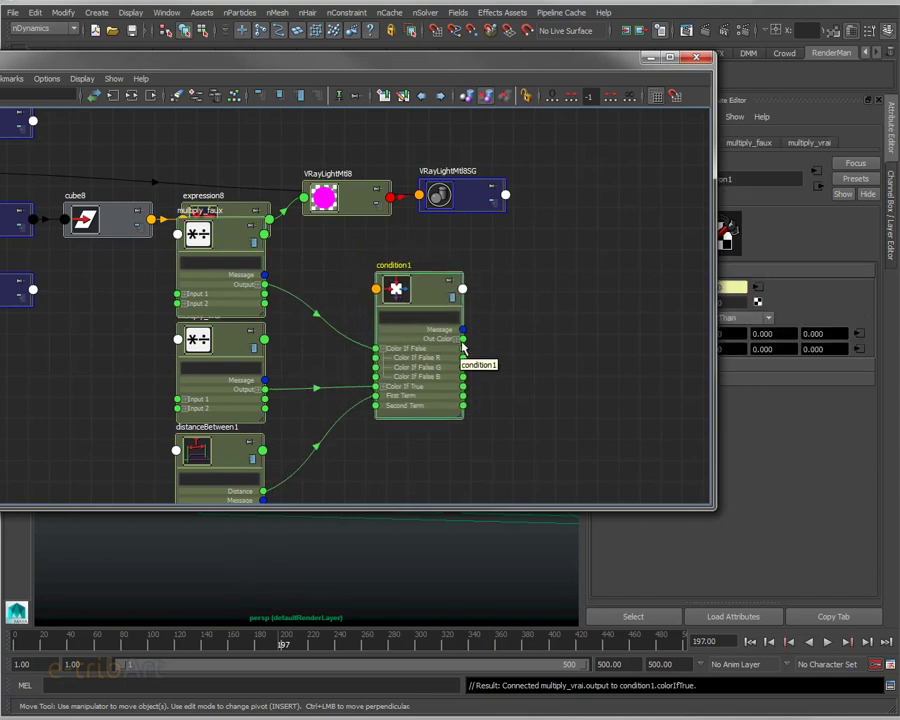
Step: Inspect VRayLightMtl8's attributes and begin wiring condition1's Out Color onward
drag(463, 340, 601, 341)
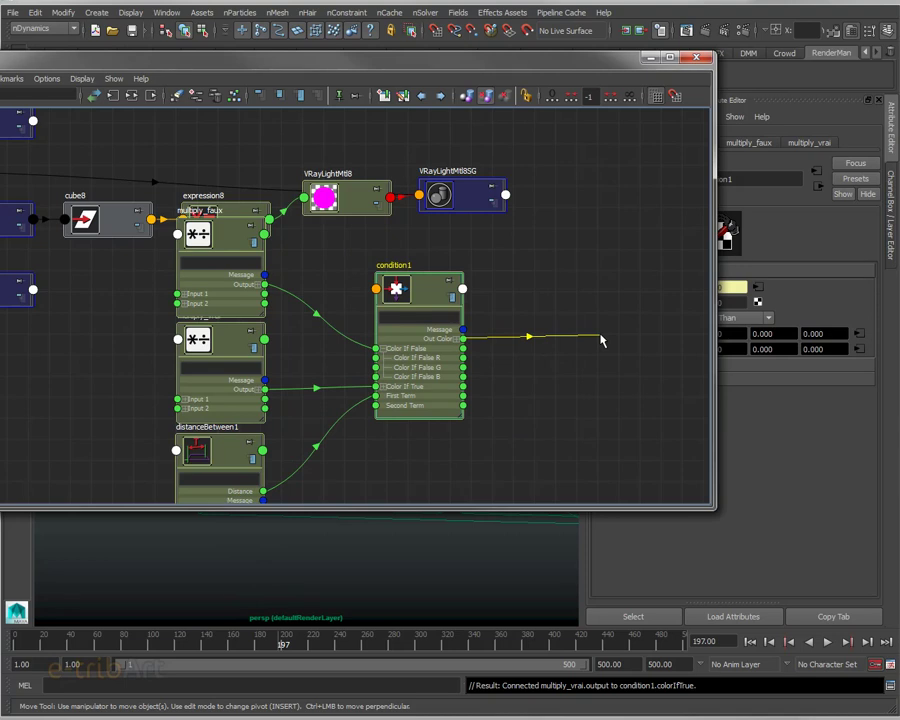
drag(601, 341, 558, 326)
click(328, 200)
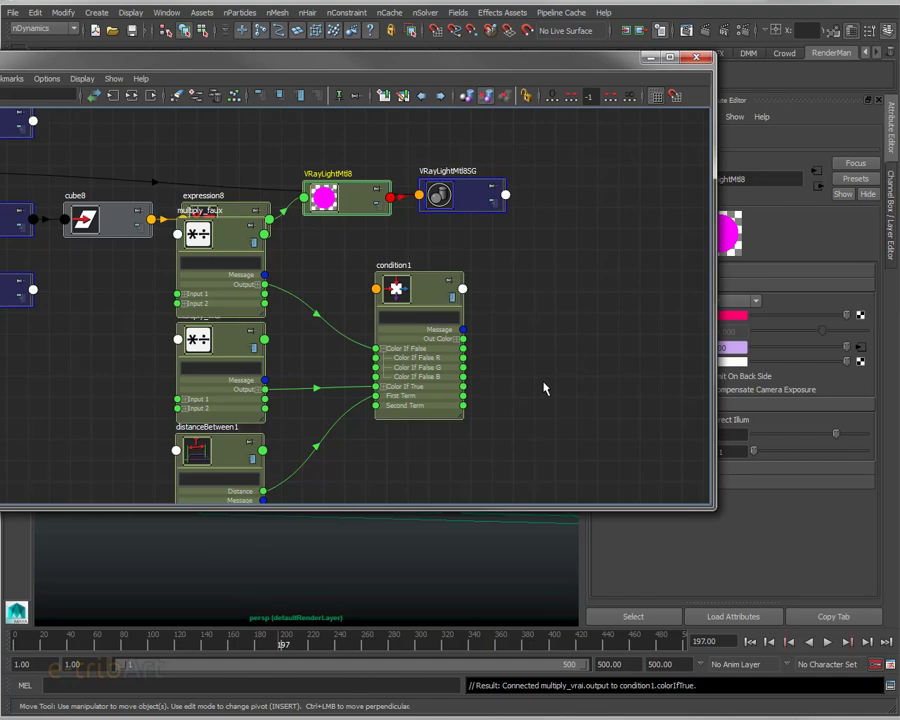
drag(608, 70, 517, 70)
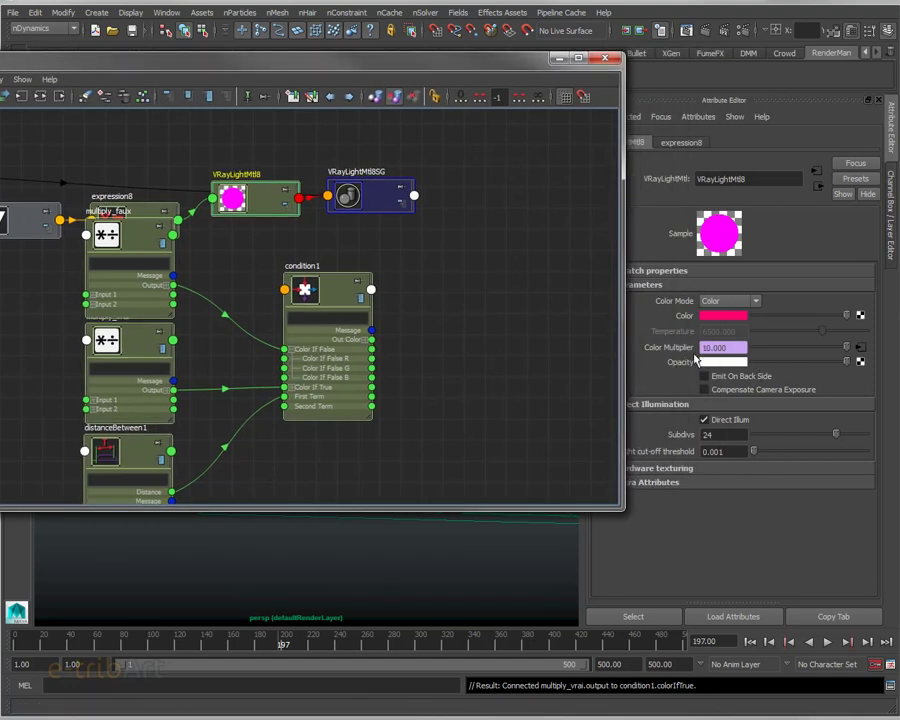
drag(281, 55, 361, 50)
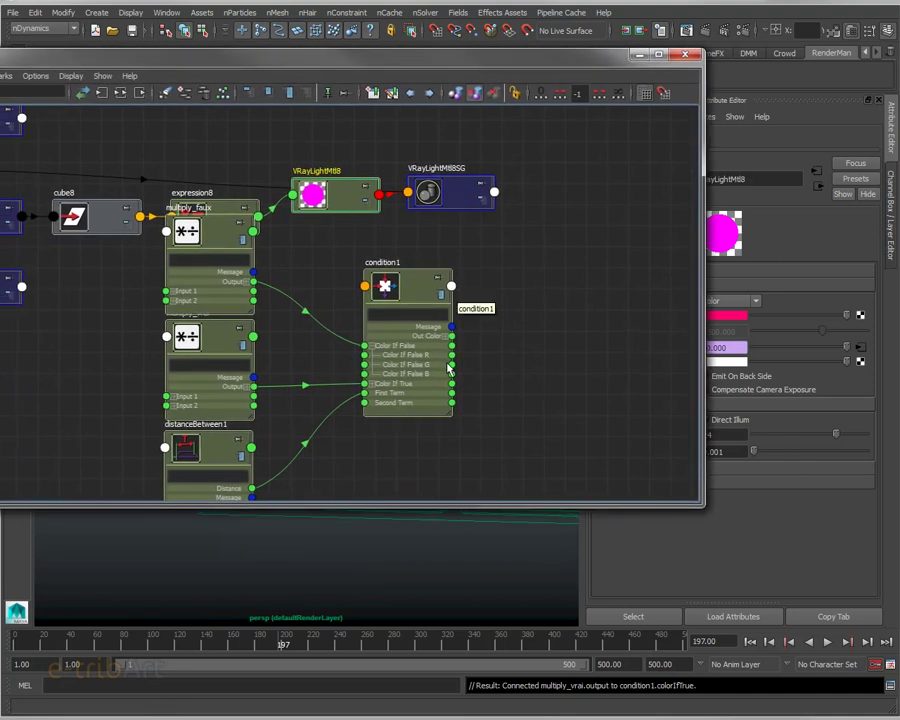
drag(452, 335, 505, 340)
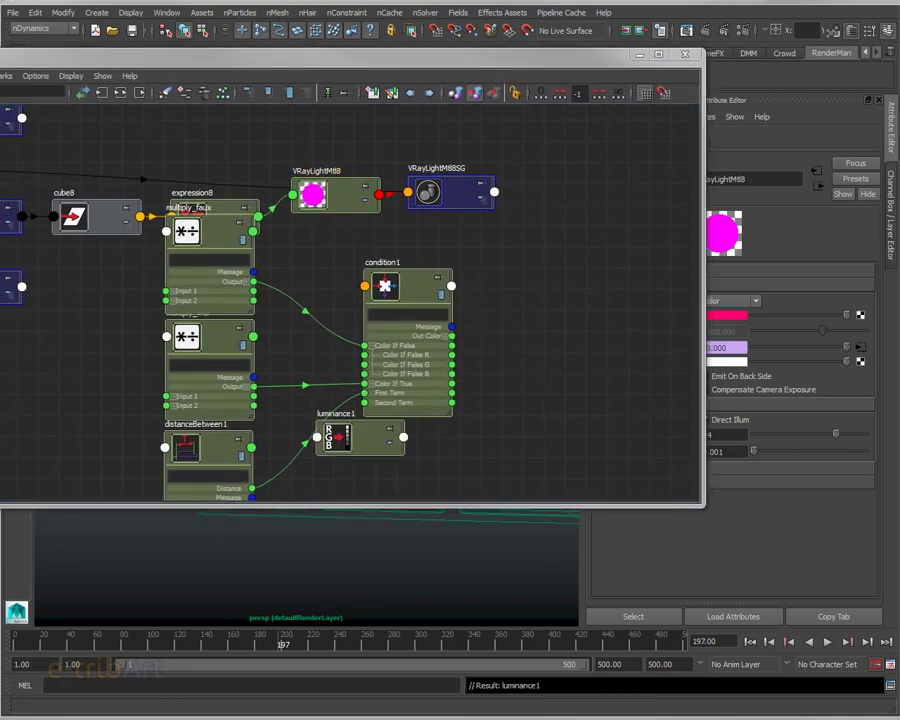
Step: Place luminance1 beside condition1 and connect Out Color to its Value, cancelling the Out Value link
mouse_move(330, 437)
mouse_down()
mouse_move(500, 355)
mouse_move(494, 337)
mouse_move(475, 342)
mouse_move(528, 345)
mouse_up()
click(497, 342)
scroll(528, 345, up, 2)
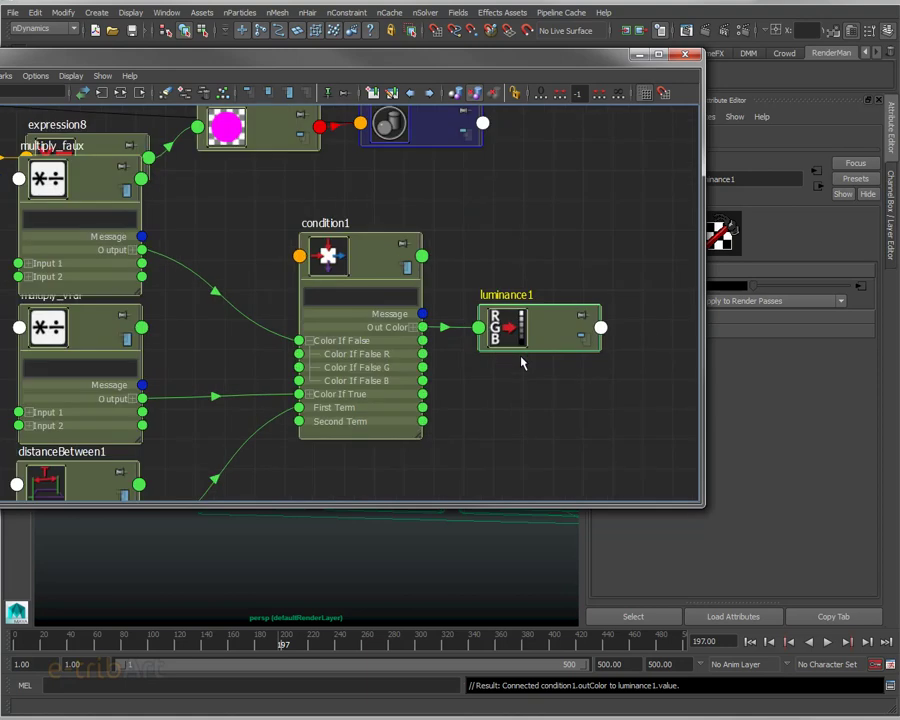
click(600, 327)
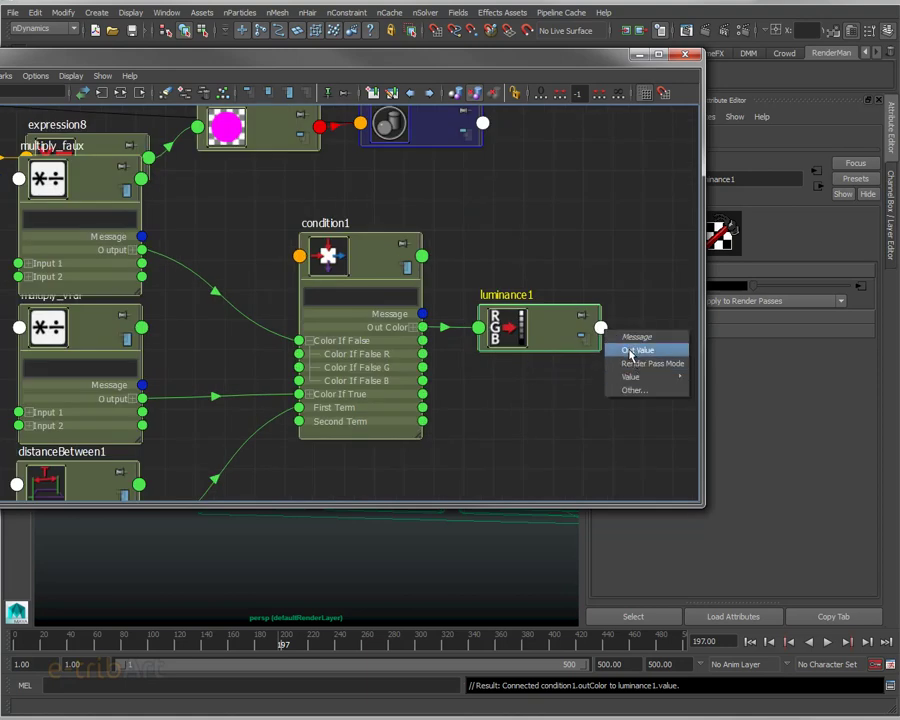
click(630, 350)
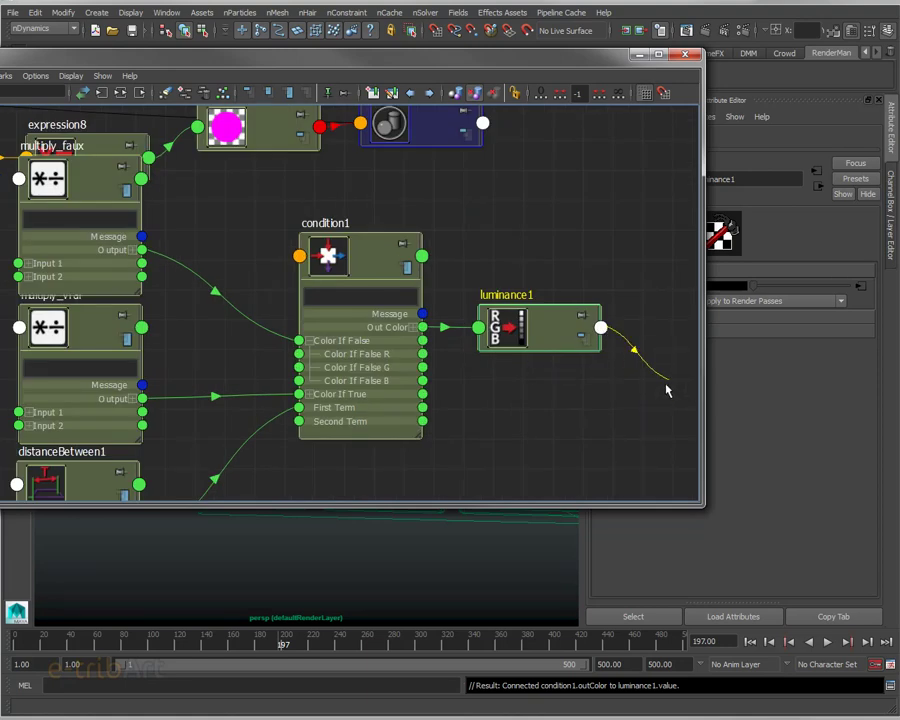
click(672, 338)
Step: Move expression8, VRayLightMtl8 and VRayLightMtl8SG up above the multiply nodes
scroll(440, 378, down, 3)
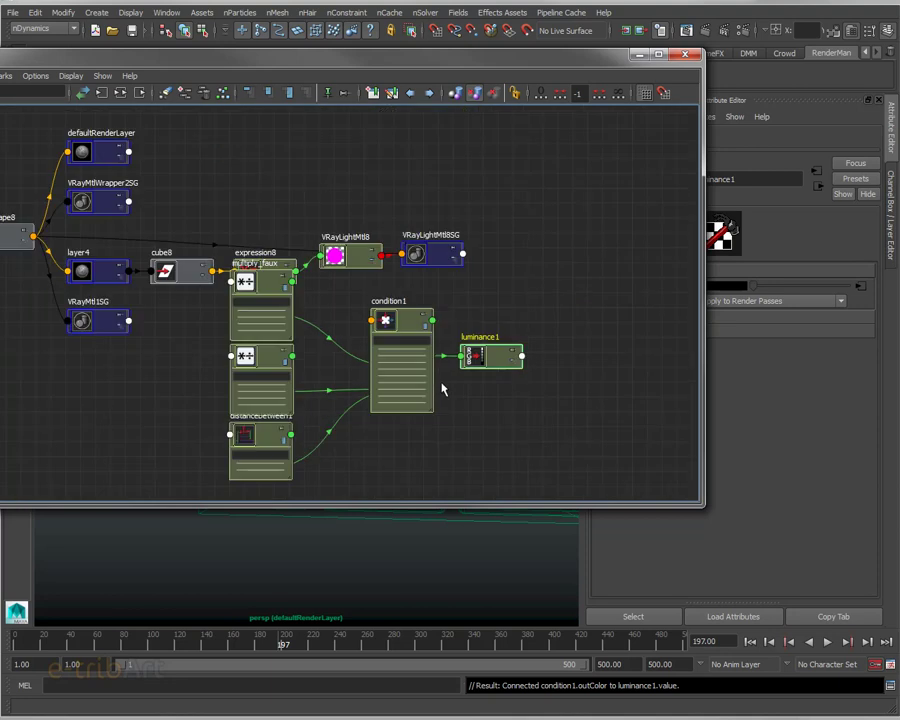
alt+middle_drag(404, 476, 457, 471)
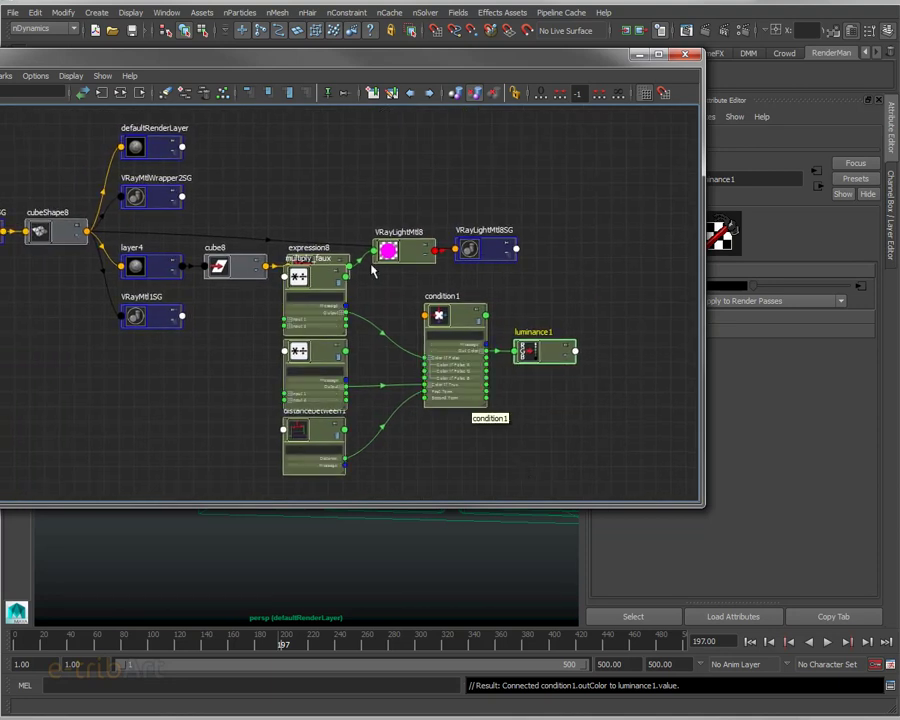
click(330, 238)
mouse_move(330, 238)
mouse_down()
mouse_move(330, 278)
mouse_move(330, 208)
mouse_up()
drag(410, 258, 410, 217)
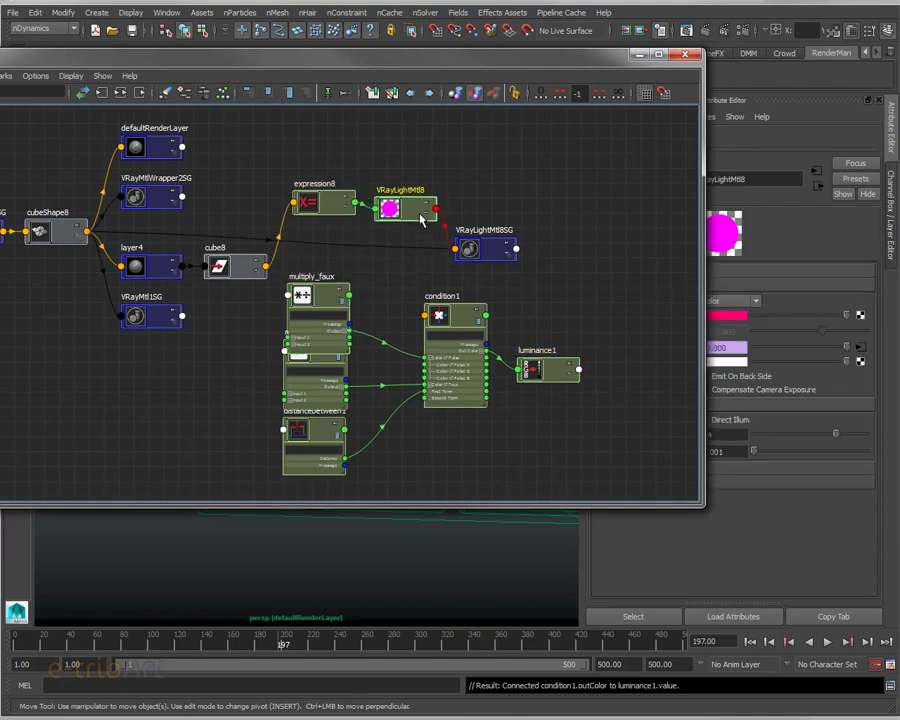
drag(484, 258, 497, 224)
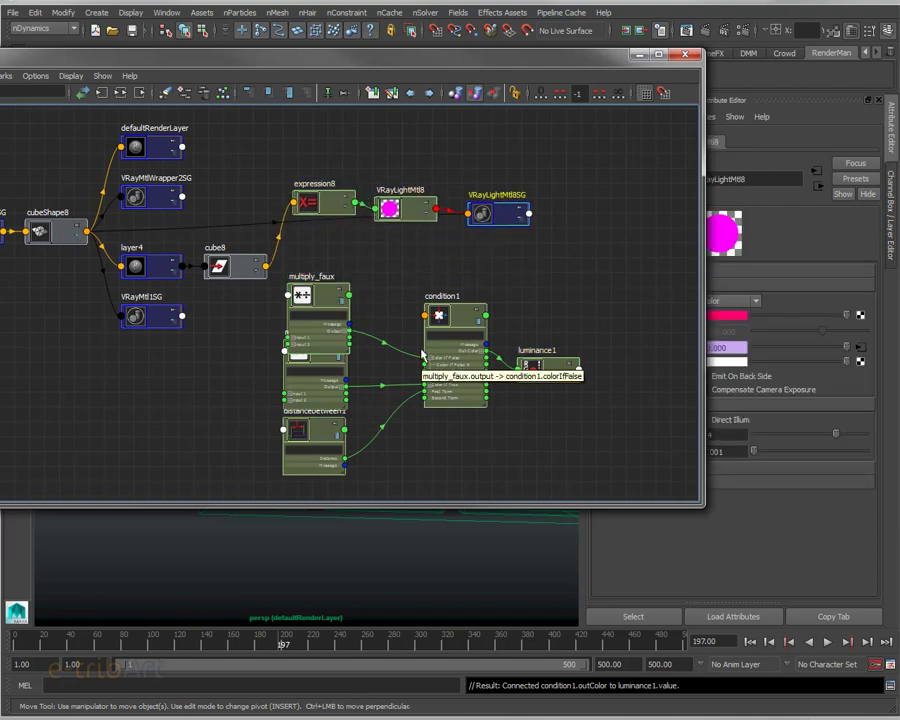
Step: Spread luminance1, condition1, multiply_faux and distanceBetween1 apart and make the Node Editor taller
drag(545, 377, 580, 373)
drag(490, 345, 522, 340)
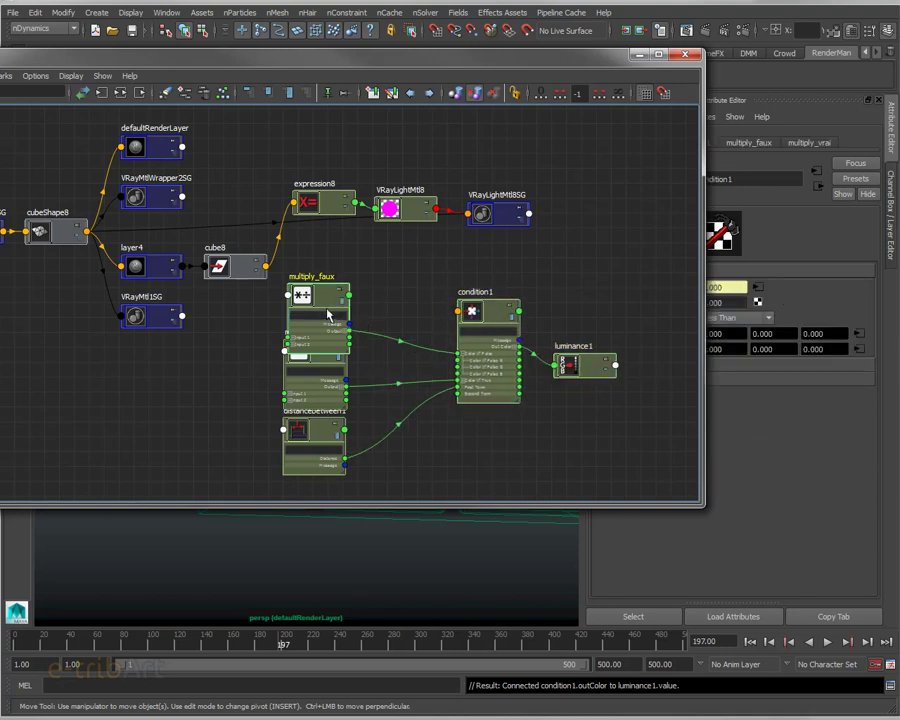
drag(327, 305, 323, 285)
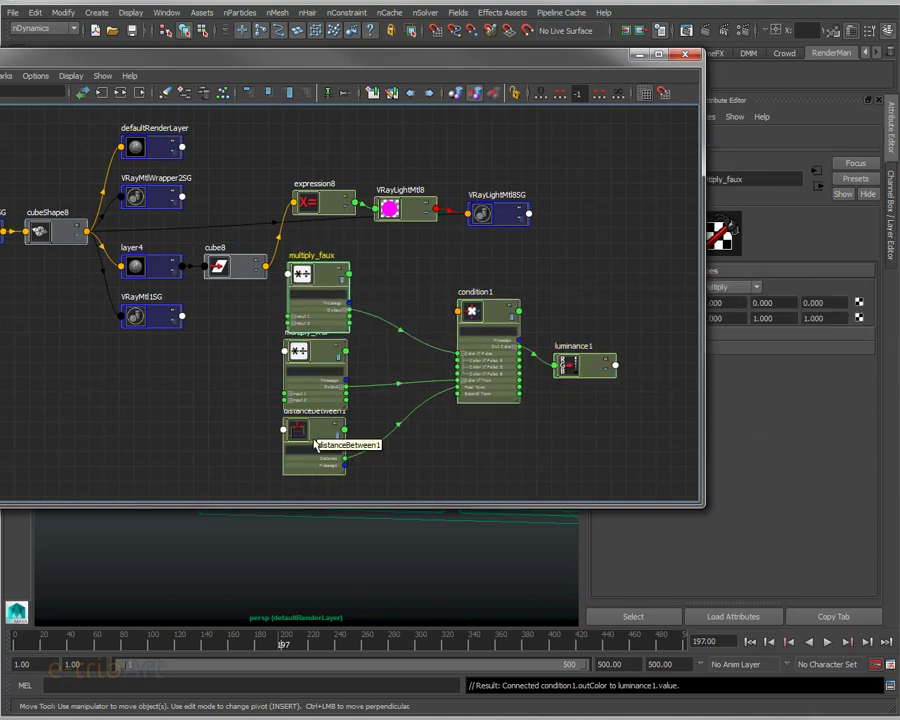
drag(318, 445, 320, 462)
drag(381, 508, 390, 590)
scroll(445, 498, up, 3)
scroll(445, 498, up, 3)
scroll(444, 486, down, 3)
mouse_move(444, 486)
alt+middle_down()
mouse_move(416, 496)
mouse_move(418, 486)
alt+middle_up()
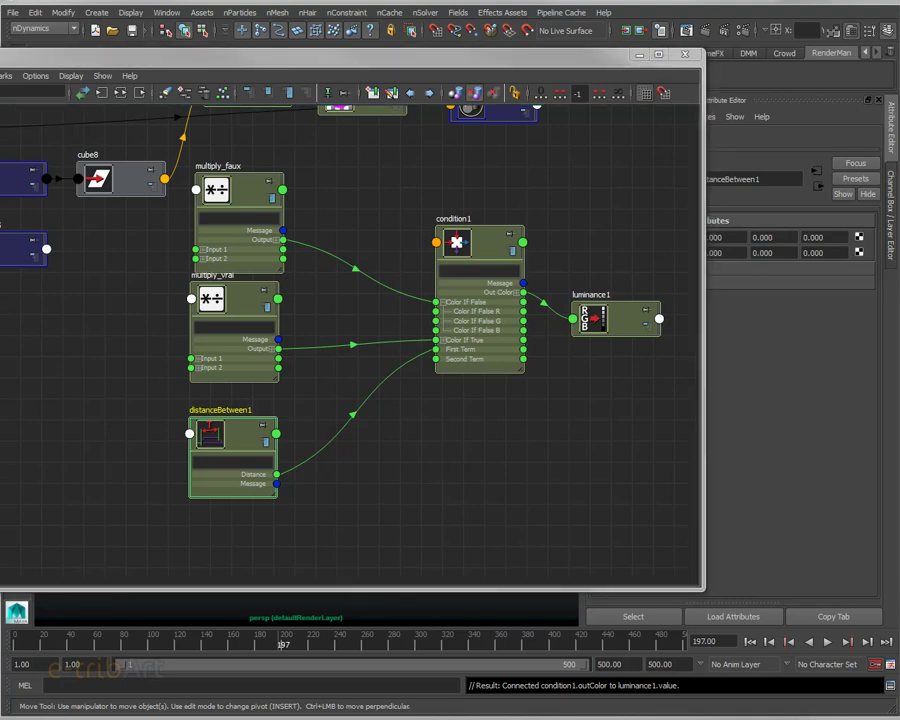
Step: Create an angleBetween1 node beneath condition1 and reveal its Vector 1 and Vector 2 attributes
key(Return)
mouse_move(373, 380)
mouse_down()
mouse_move(338, 518)
mouse_move(363, 490)
mouse_up()
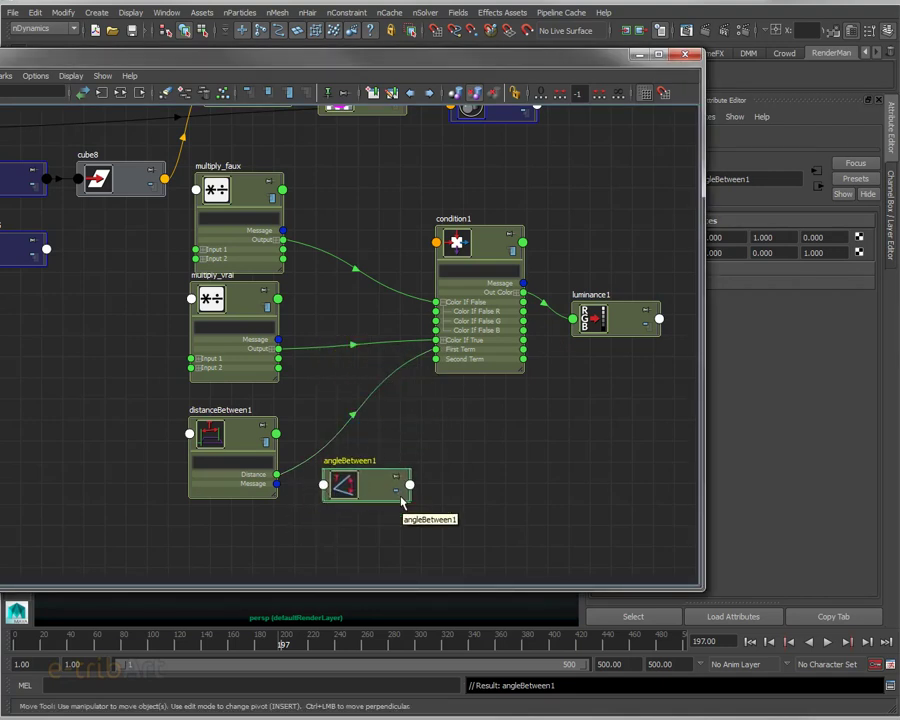
key(2)
drag(402, 498, 518, 440)
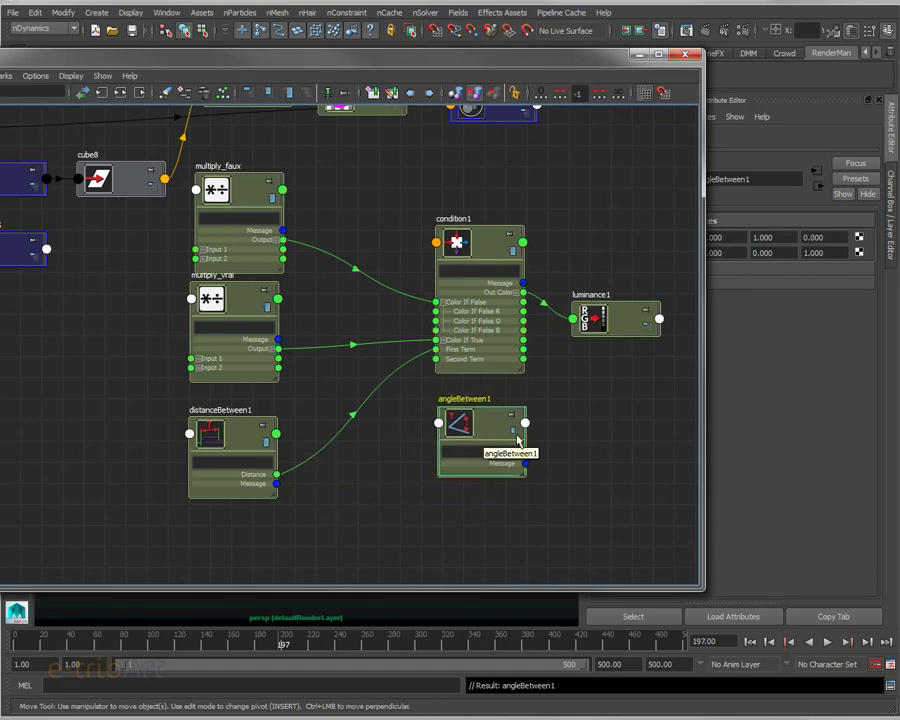
key(1)
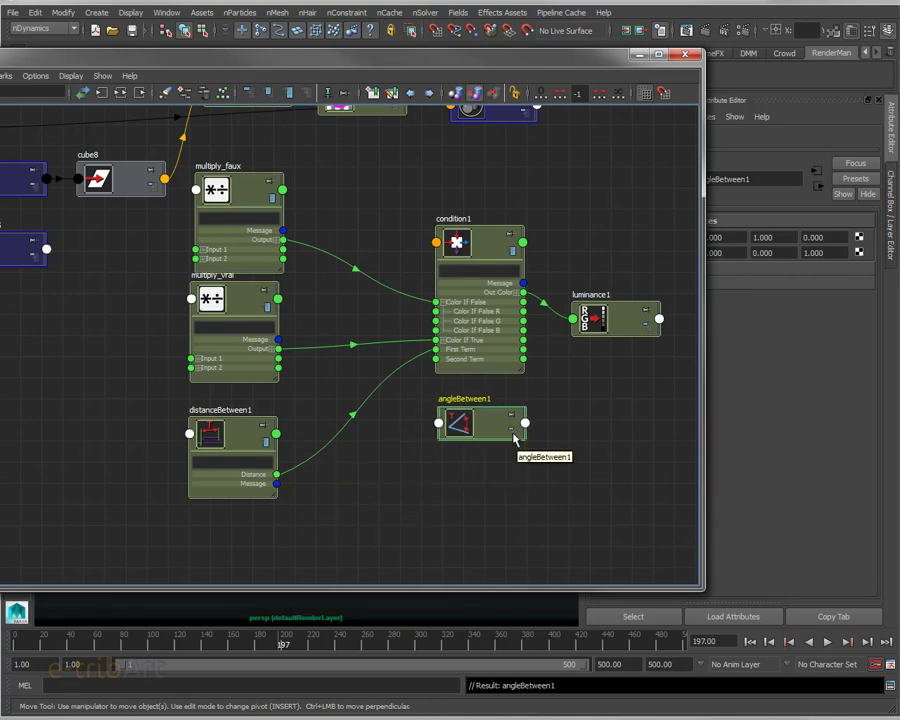
key(3)
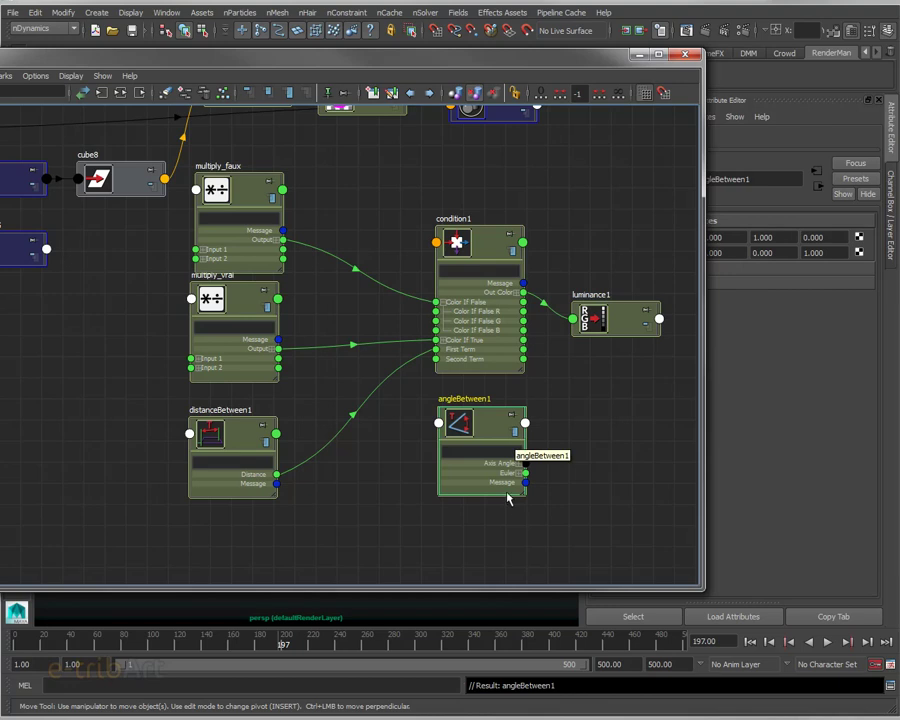
key(1)
key(2)
drag(506, 444, 516, 452)
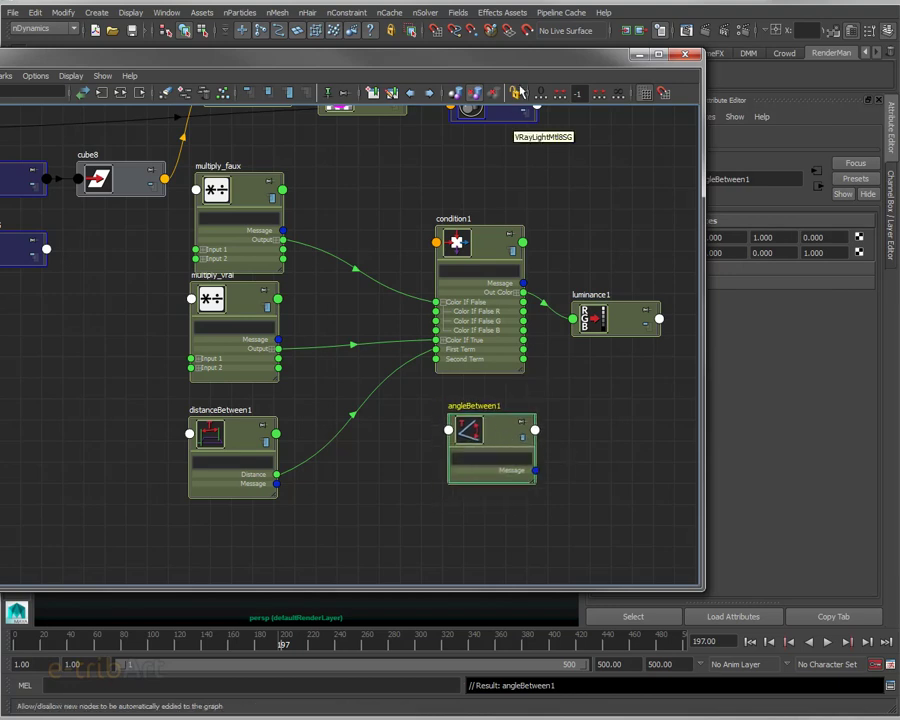
drag(530, 56, 418, 56)
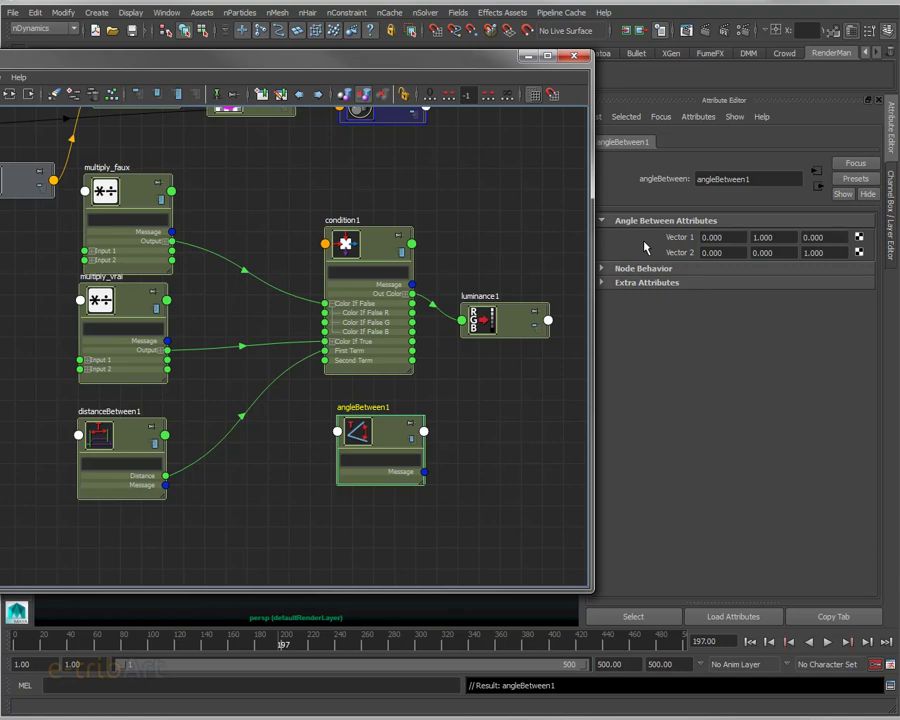
Step: Place angleBetween1 under condition1 and nudge distanceBetween1 into place
mouse_move(386, 446)
mouse_down()
mouse_move(312, 480)
mouse_move(332, 447)
mouse_up()
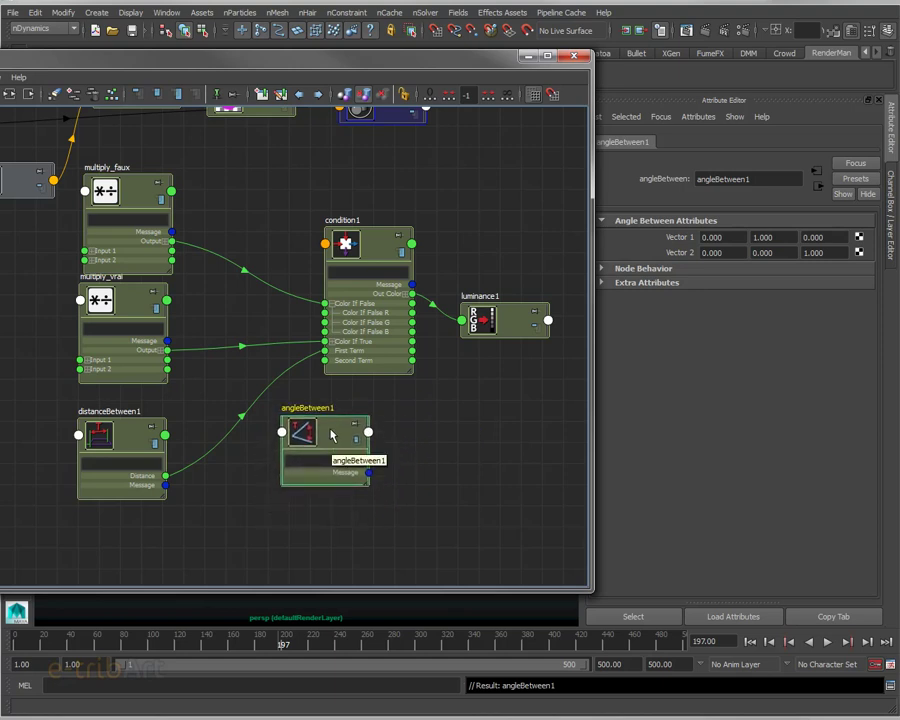
drag(140, 455, 147, 452)
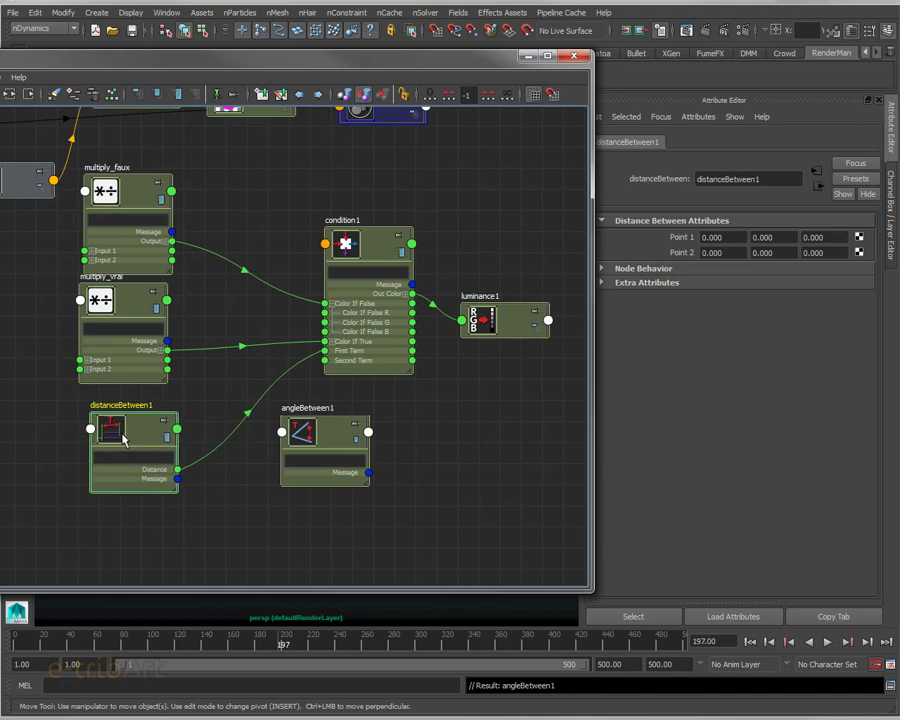
drag(305, 72, 527, 71)
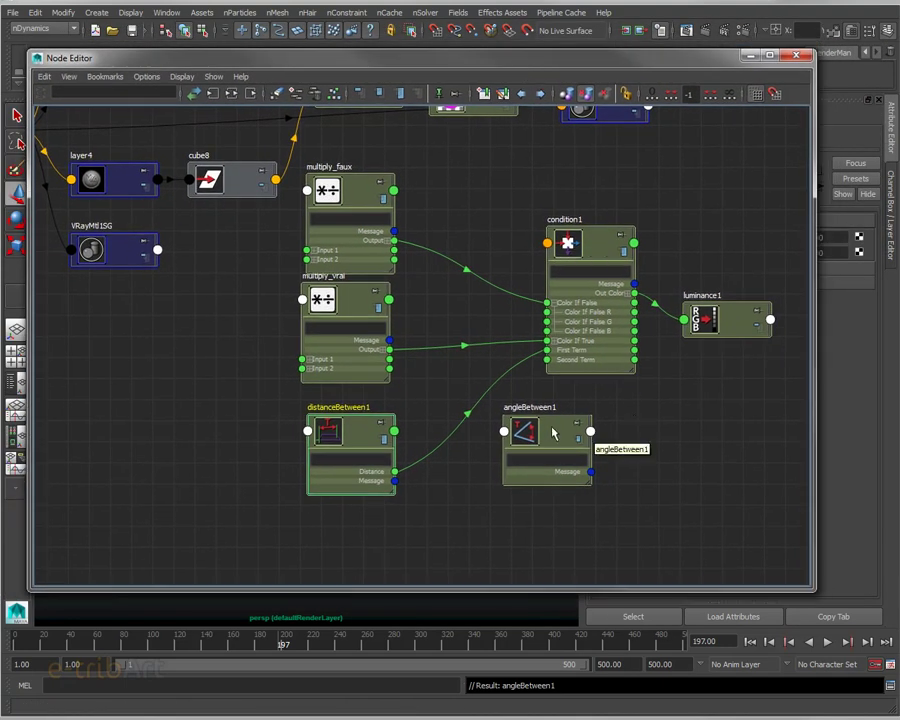
drag(551, 436, 590, 414)
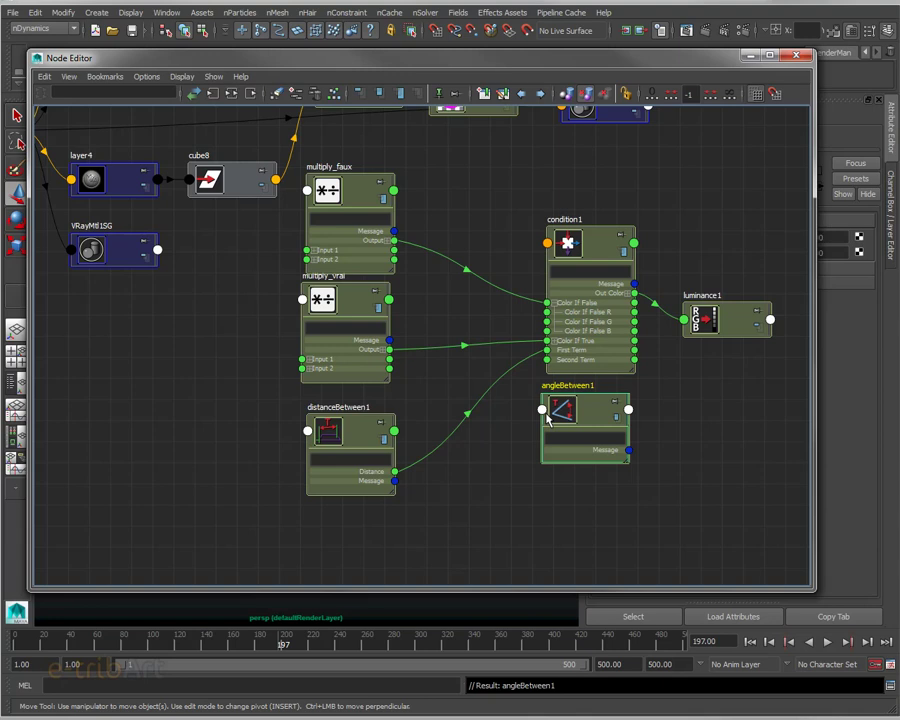
Step: Separate multiply_faux from multiply_vrai, adjust distanceBetween1, and select angleBetween1
mouse_move(447, 71)
mouse_down()
mouse_move(487, 101)
mouse_move(487, 93)
mouse_up()
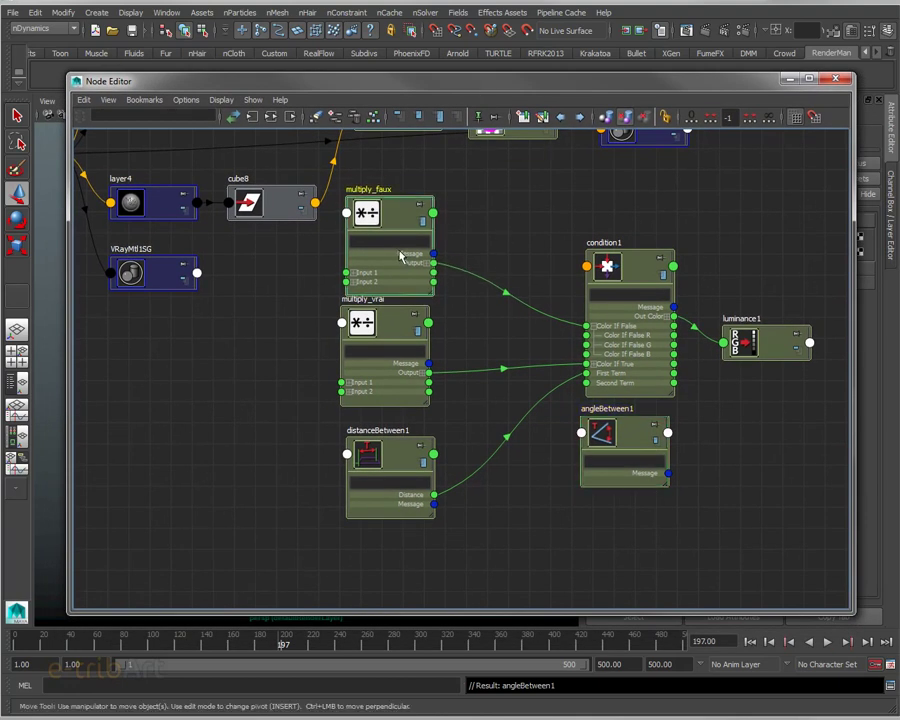
drag(400, 256, 400, 236)
drag(400, 326, 405, 318)
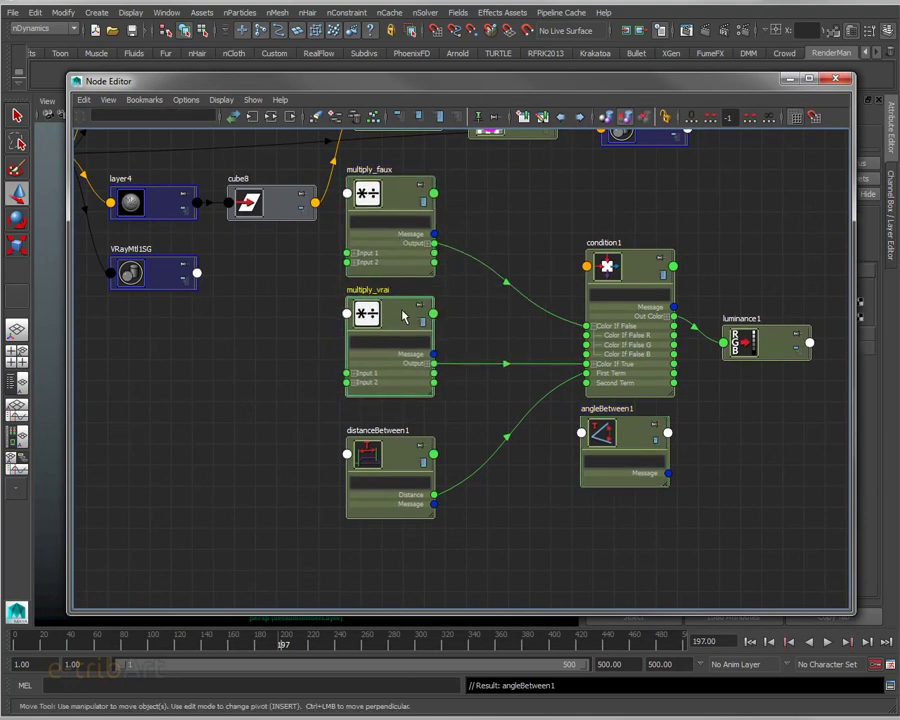
drag(392, 458, 385, 445)
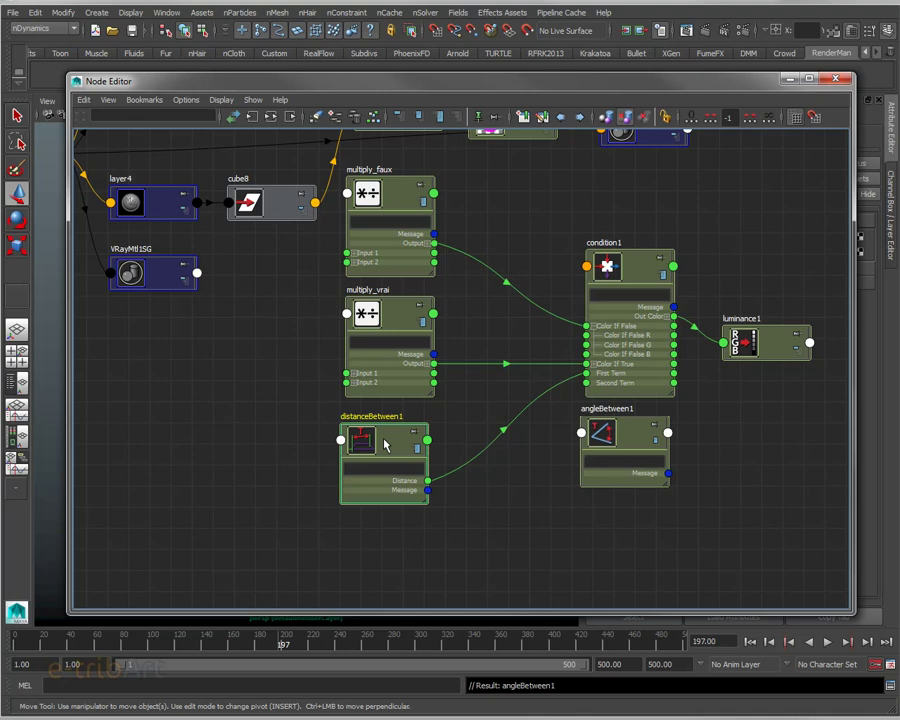
click(624, 437)
Step: Orbit to a high view of the grid, play the sphere animation from the start, then scrub back
drag(624, 437, 630, 444)
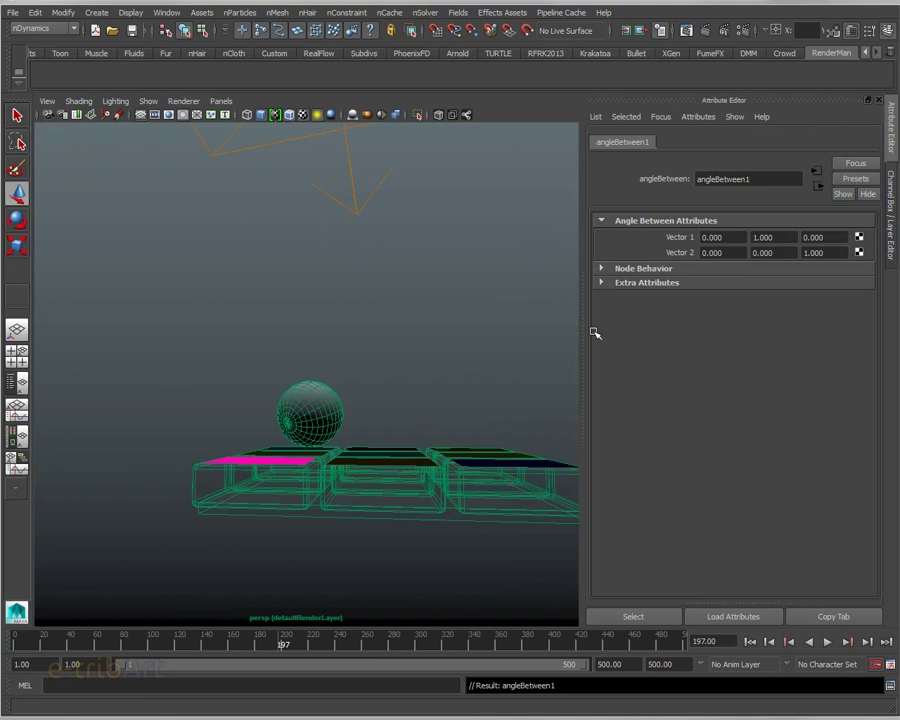
mouse_move(447, 335)
alt+mouse_down()
mouse_move(382, 386)
mouse_move(366, 362)
mouse_move(361, 247)
alt+mouse_up()
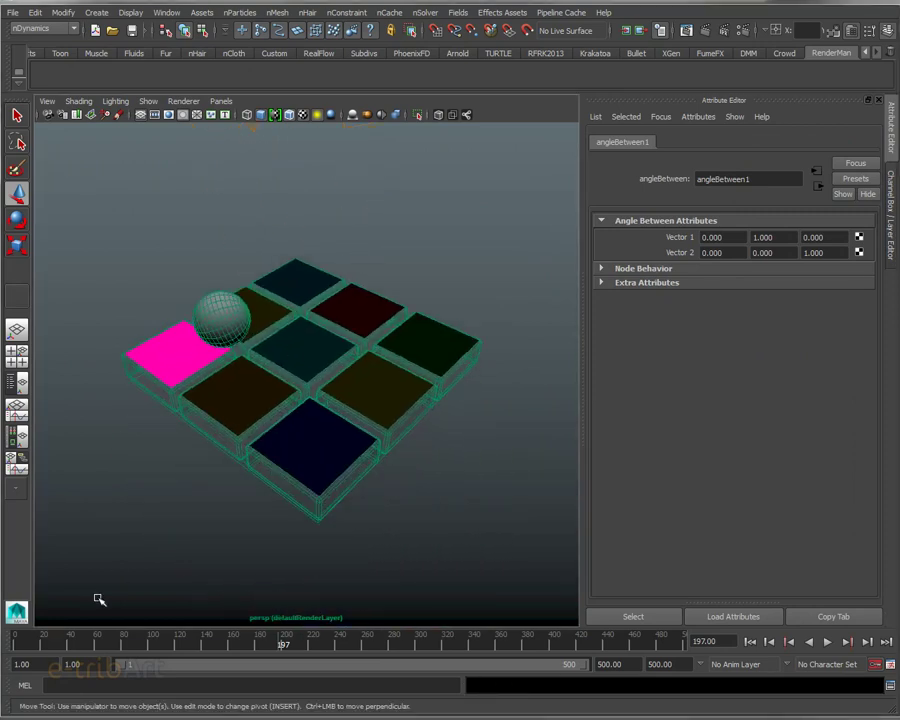
click(31, 644)
key(alt+v)
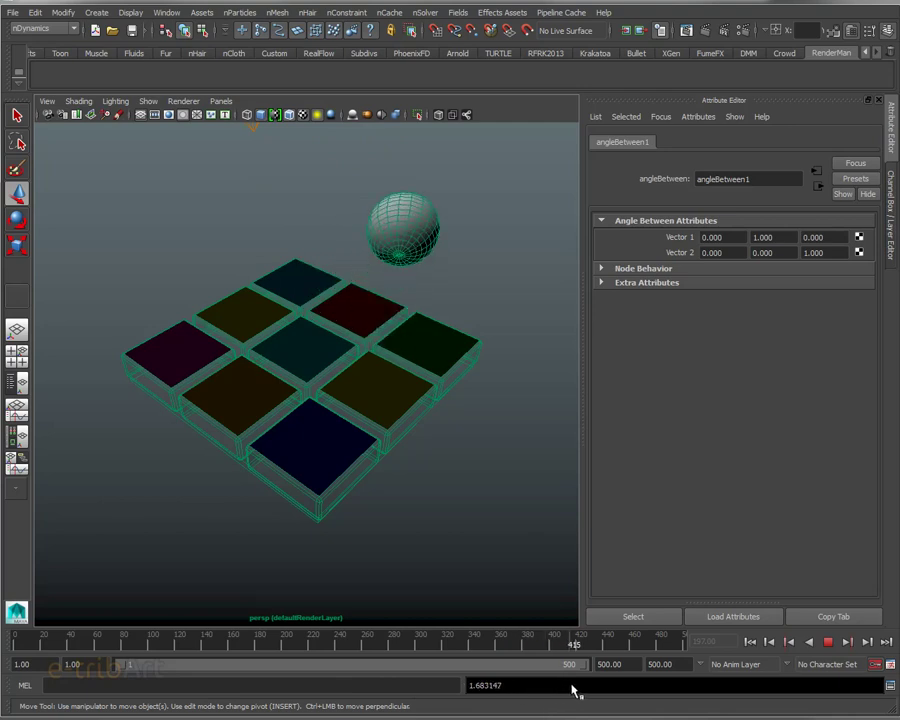
mouse_move(575, 686)
mouse_down()
mouse_move(393, 692)
mouse_move(268, 683)
mouse_up()
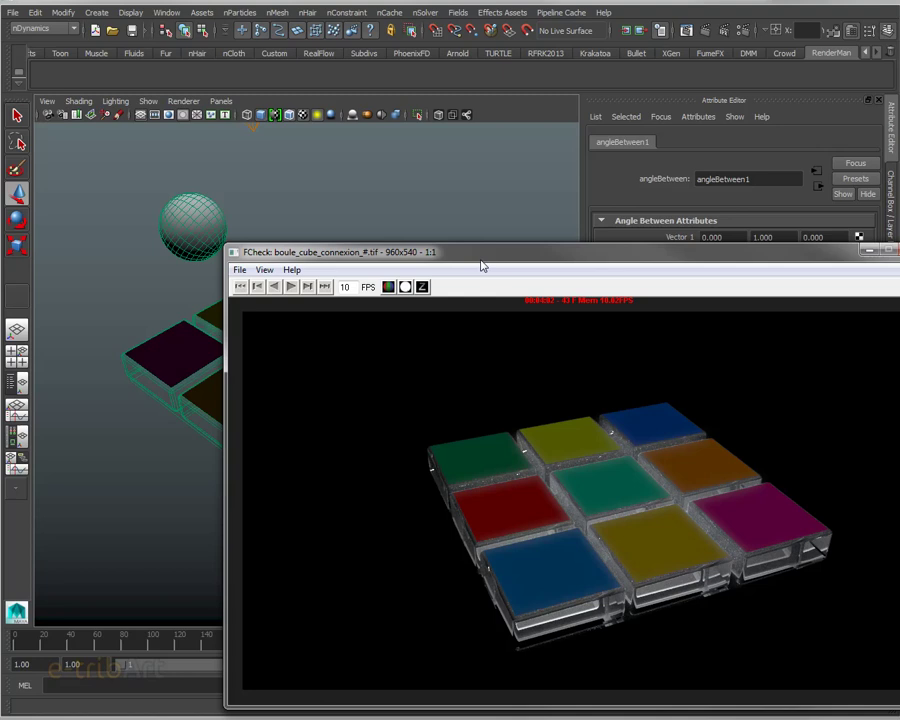
Step: Reposition the FCheck window showing the boule_cube_connexion render of the glowing tile grid
drag(481, 265, 439, 226)
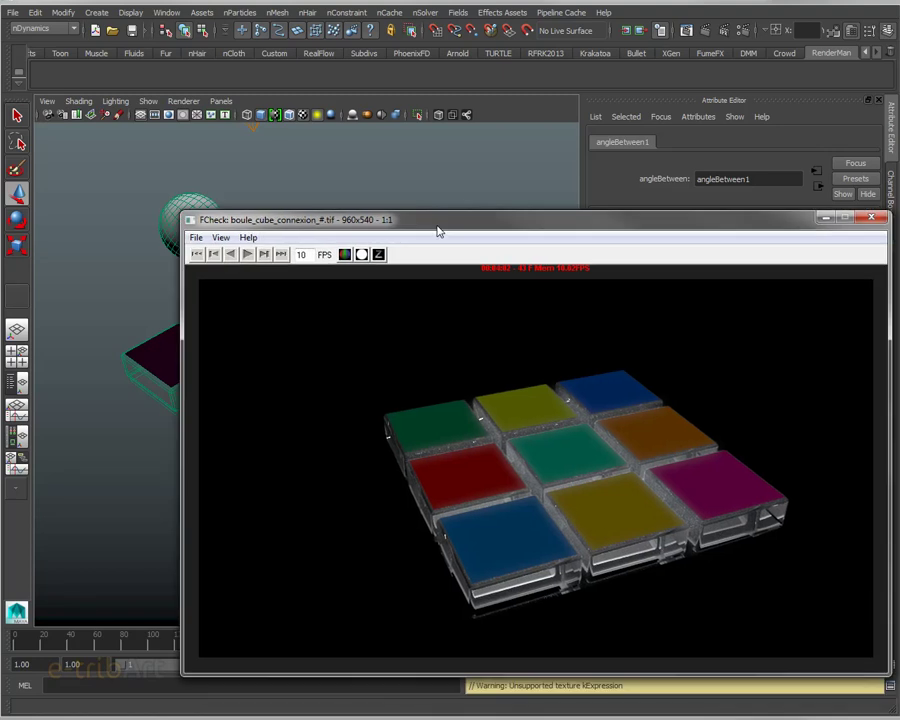